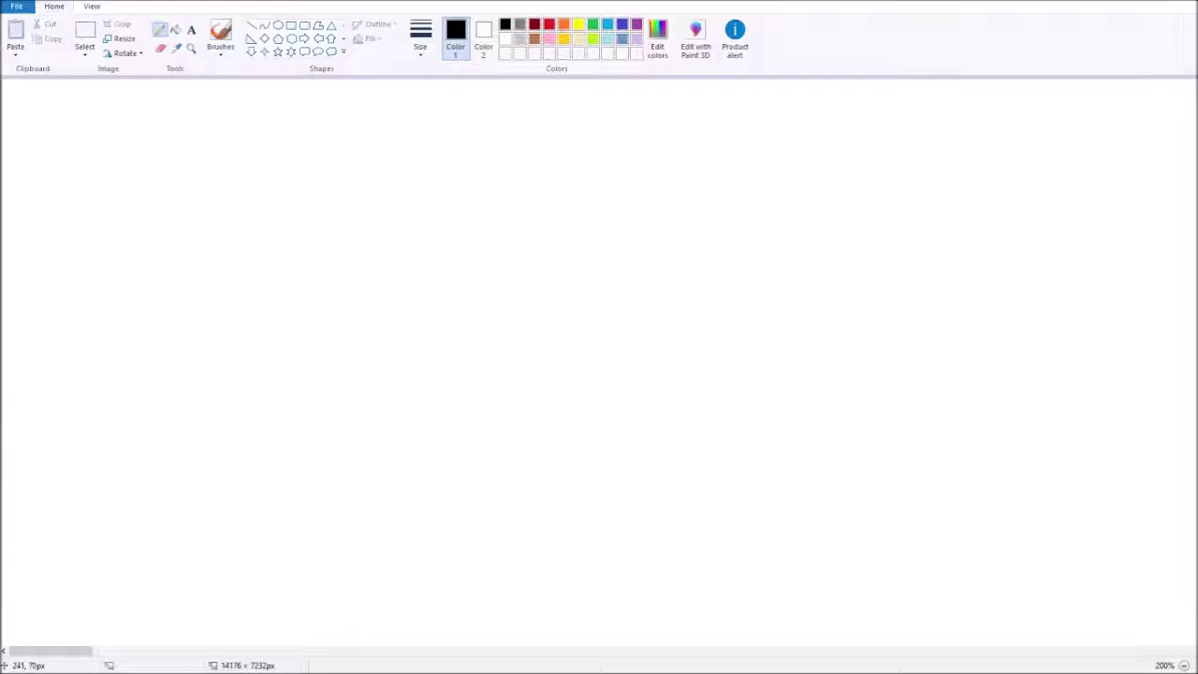
Step: Draw a black head outline with three spikes on top, two small eyes and a wavy mouth
mouse_move(318, 173)
left_mouse_down()
mouse_move(312, 203)
mouse_move(328, 219)
mouse_move(331, 256)
mouse_move(365, 281)
mouse_move(414, 277)
mouse_move(487, 152)
mouse_move(426, 193)
mouse_move(441, 134)
mouse_move(389, 188)
mouse_move(400, 137)
mouse_move(381, 145)
mouse_move(334, 212)
left_mouse_up()
key("ctrl+z")
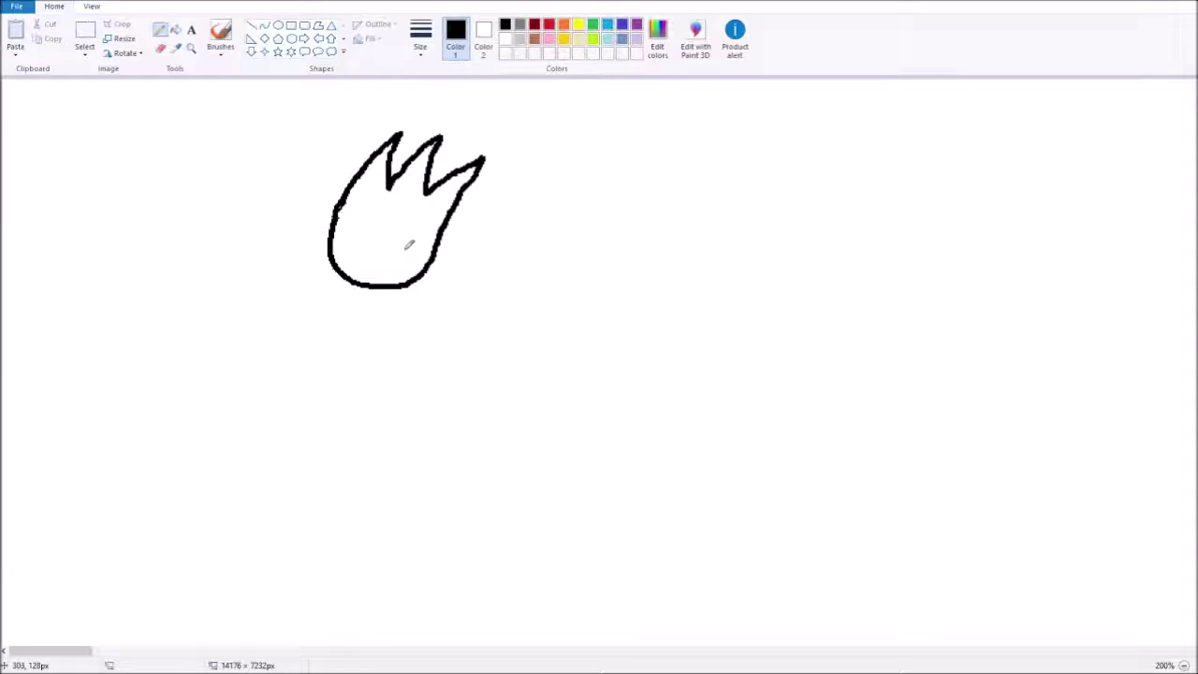
mouse_move(405, 248)
left_mouse_down()
mouse_move(418, 239)
mouse_move(423, 255)
mouse_move(403, 250)
left_mouse_up()
left_click_drag(337, 226, 340, 210)
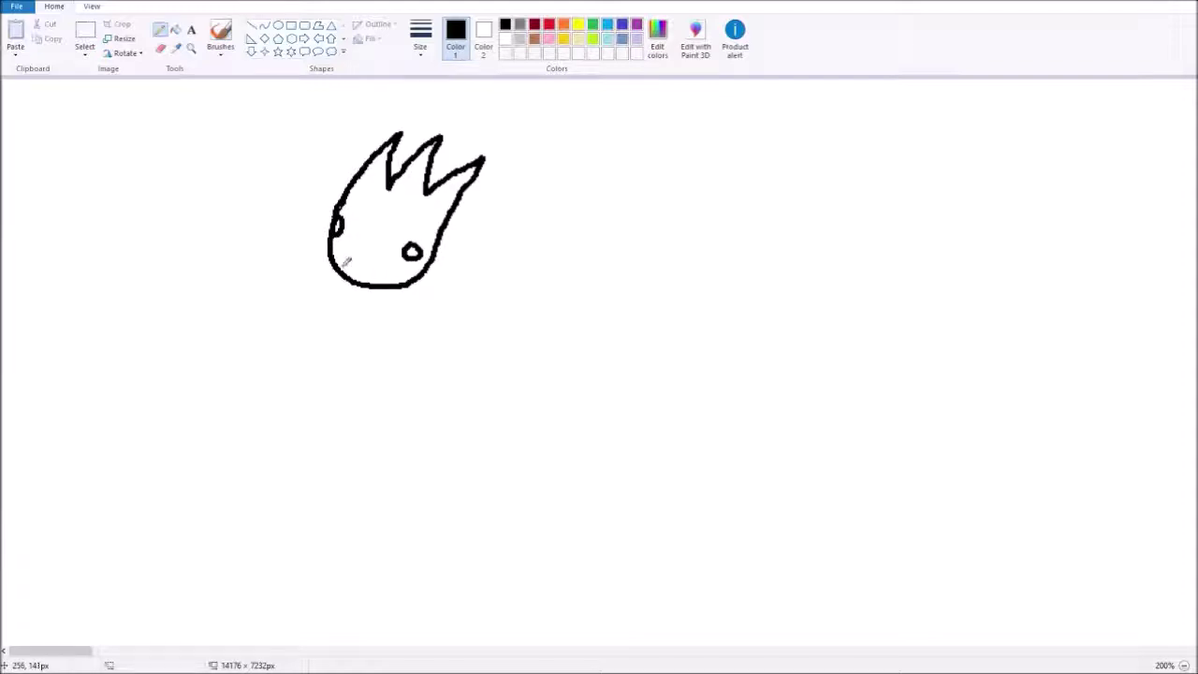
left_click_drag(339, 254, 413, 278)
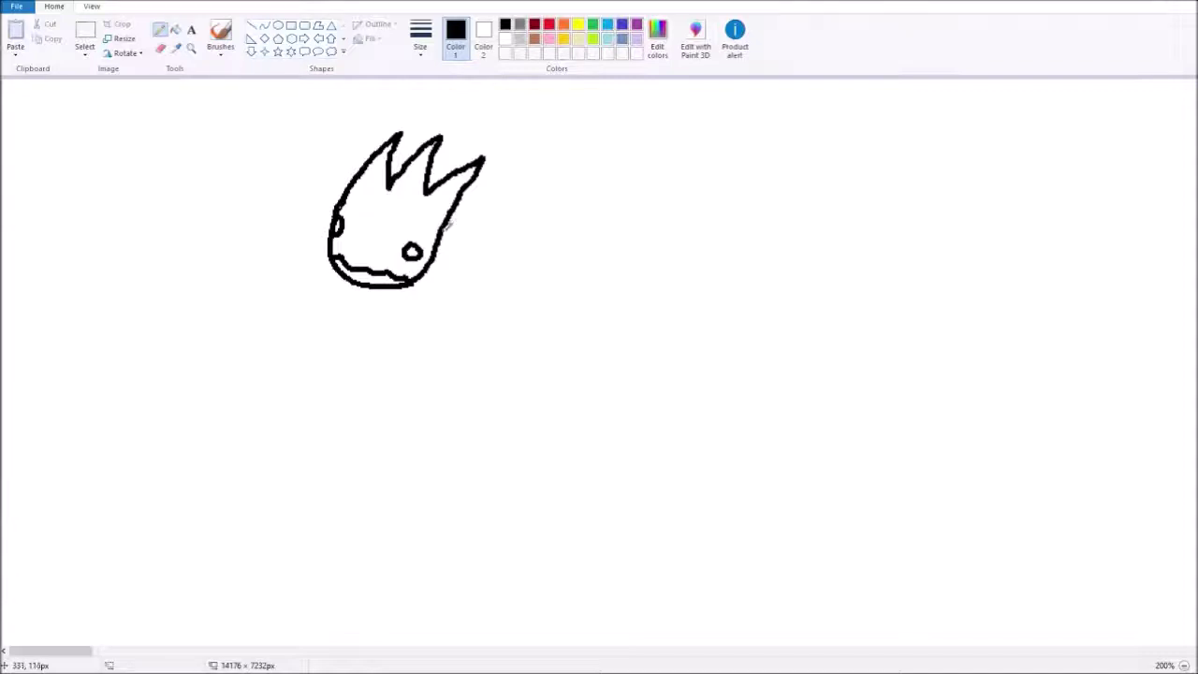
Step: Draw a banded neck below the head, an oval torso, a banded waist and a curved lower body
mouse_move(369, 284)
left_mouse_down()
mouse_move(367, 298)
mouse_move(398, 323)
mouse_move(400, 279)
left_mouse_up()
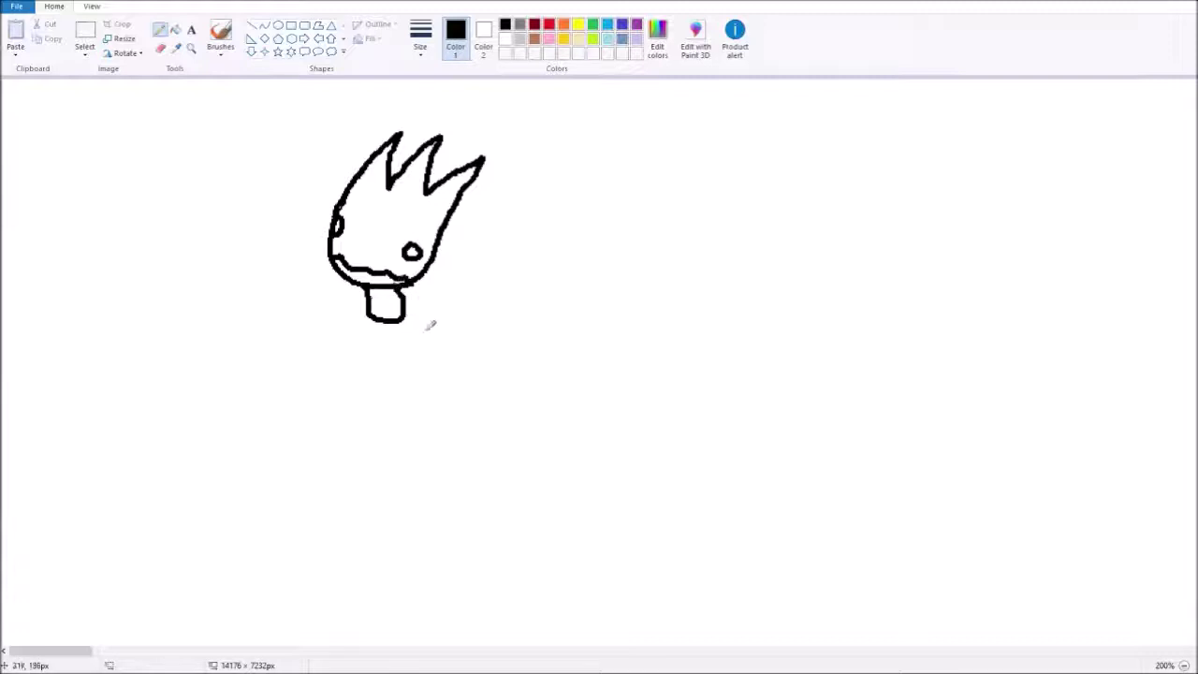
mouse_move(370, 296)
left_mouse_down()
mouse_move(405, 295)
mouse_move(404, 312)
left_mouse_up()
mouse_move(410, 311)
left_mouse_down()
mouse_move(431, 383)
mouse_move(422, 419)
mouse_move(366, 428)
mouse_move(348, 404)
mouse_move(371, 313)
left_mouse_up()
mouse_move(372, 426)
left_mouse_down()
mouse_move(363, 459)
mouse_move(401, 462)
mouse_move(414, 423)
mouse_move(385, 432)
mouse_move(377, 447)
mouse_move(391, 462)
mouse_move(382, 446)
mouse_move(409, 444)
mouse_move(386, 426)
mouse_move(404, 437)
mouse_move(393, 450)
mouse_move(330, 485)
mouse_move(368, 496)
mouse_move(379, 483)
mouse_move(354, 453)
mouse_move(267, 489)
mouse_move(289, 508)
mouse_move(348, 512)
mouse_move(375, 502)
mouse_move(382, 456)
left_mouse_up()
key("ctrl+z")
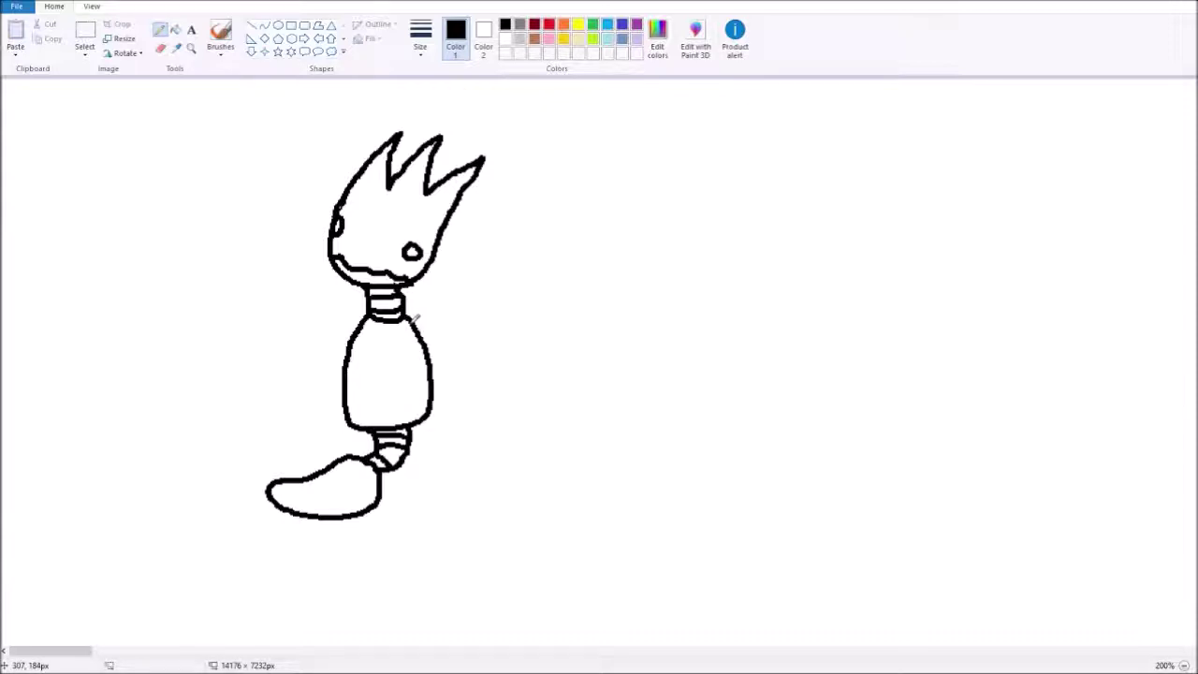
Step: Draw an arm with a jagged open pincer and a small wing on each side of the torso
left_click_drag(426, 328, 510, 326)
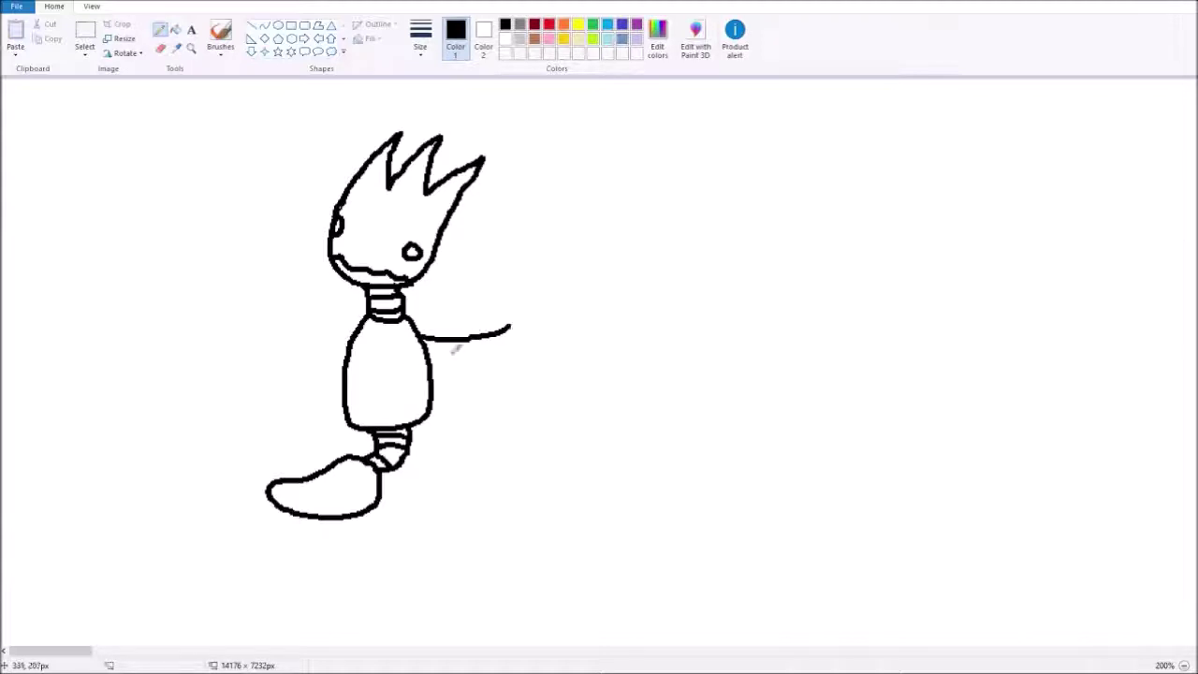
mouse_move(429, 347)
left_mouse_down()
mouse_move(487, 360)
mouse_move(508, 345)
mouse_move(533, 285)
mouse_move(620, 251)
mouse_move(622, 283)
mouse_move(543, 337)
mouse_move(513, 340)
mouse_move(545, 372)
mouse_move(634, 368)
mouse_move(630, 345)
mouse_move(527, 343)
left_mouse_up()
mouse_move(414, 317)
left_mouse_down()
mouse_move(437, 285)
mouse_move(464, 281)
mouse_move(418, 329)
left_mouse_up()
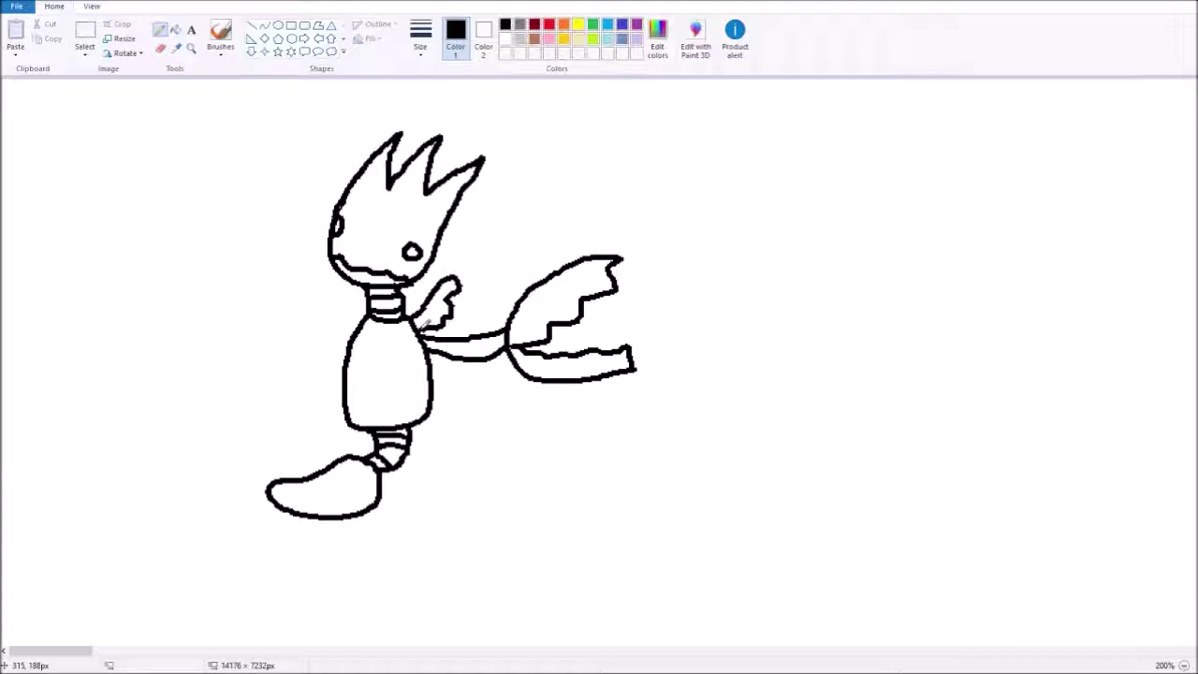
mouse_move(360, 305)
left_mouse_down()
mouse_move(326, 293)
mouse_move(355, 326)
left_mouse_up()
mouse_move(268, 286)
left_mouse_down()
mouse_move(353, 351)
mouse_move(316, 353)
mouse_move(276, 323)
mouse_move(267, 300)
mouse_move(287, 236)
mouse_move(279, 217)
mouse_move(251, 217)
mouse_move(260, 254)
left_mouse_up()
key("ctrl+z")
mouse_move(266, 301)
left_mouse_down()
mouse_move(267, 263)
mouse_move(182, 224)
mouse_move(211, 248)
mouse_move(211, 268)
mouse_move(268, 305)
mouse_move(208, 305)
mouse_move(197, 269)
mouse_move(190, 303)
mouse_move(264, 321)
left_mouse_up()
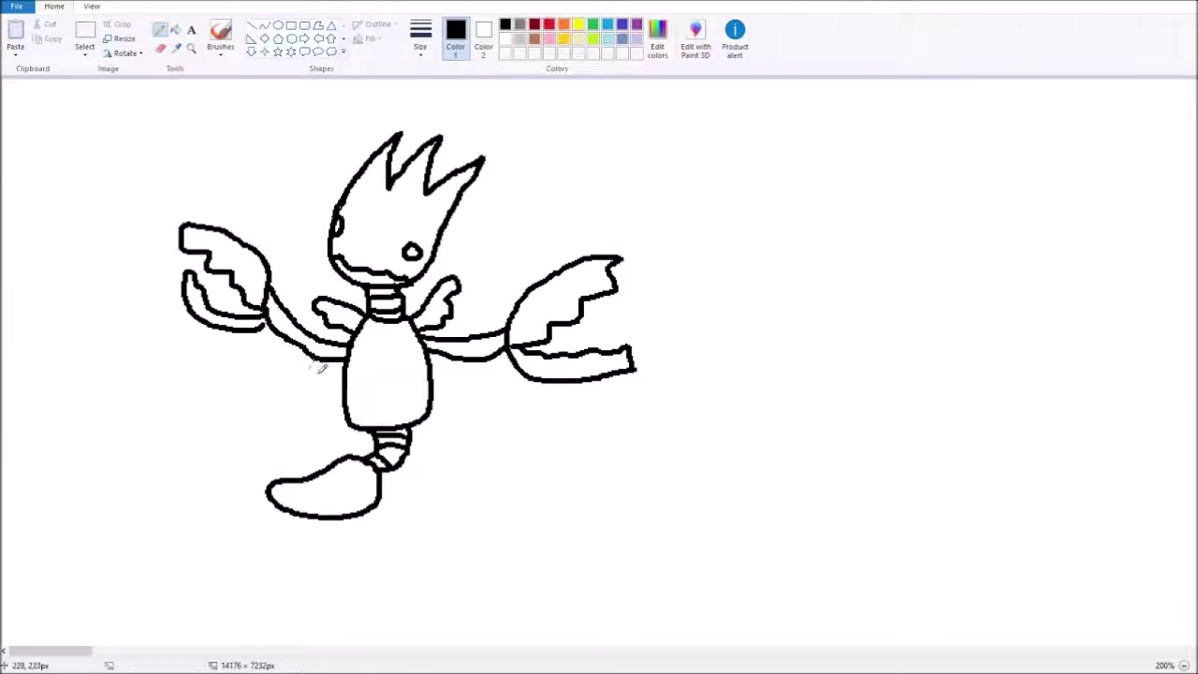
Step: Draw two legs with forked feet beneath the lower body
left_click_drag(346, 489, 367, 578)
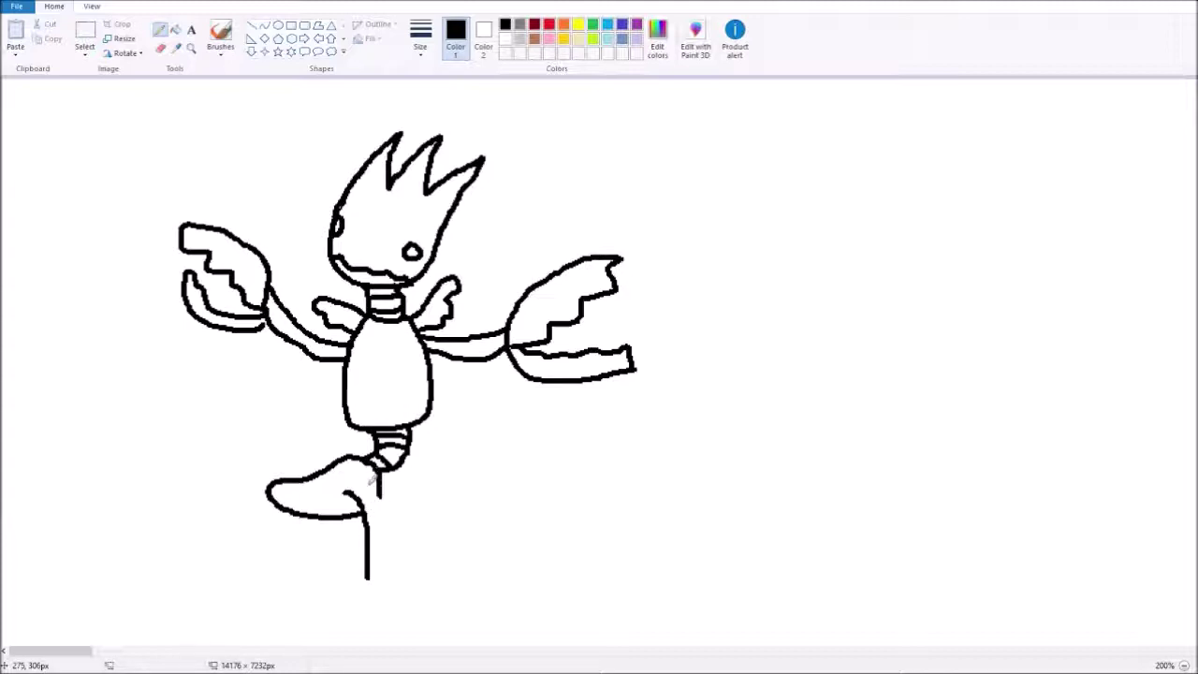
mouse_move(376, 482)
left_mouse_down()
mouse_move(396, 584)
mouse_move(360, 569)
mouse_move(368, 588)
mouse_move(344, 611)
mouse_move(377, 599)
mouse_move(379, 624)
mouse_move(404, 624)
mouse_move(401, 584)
left_mouse_up()
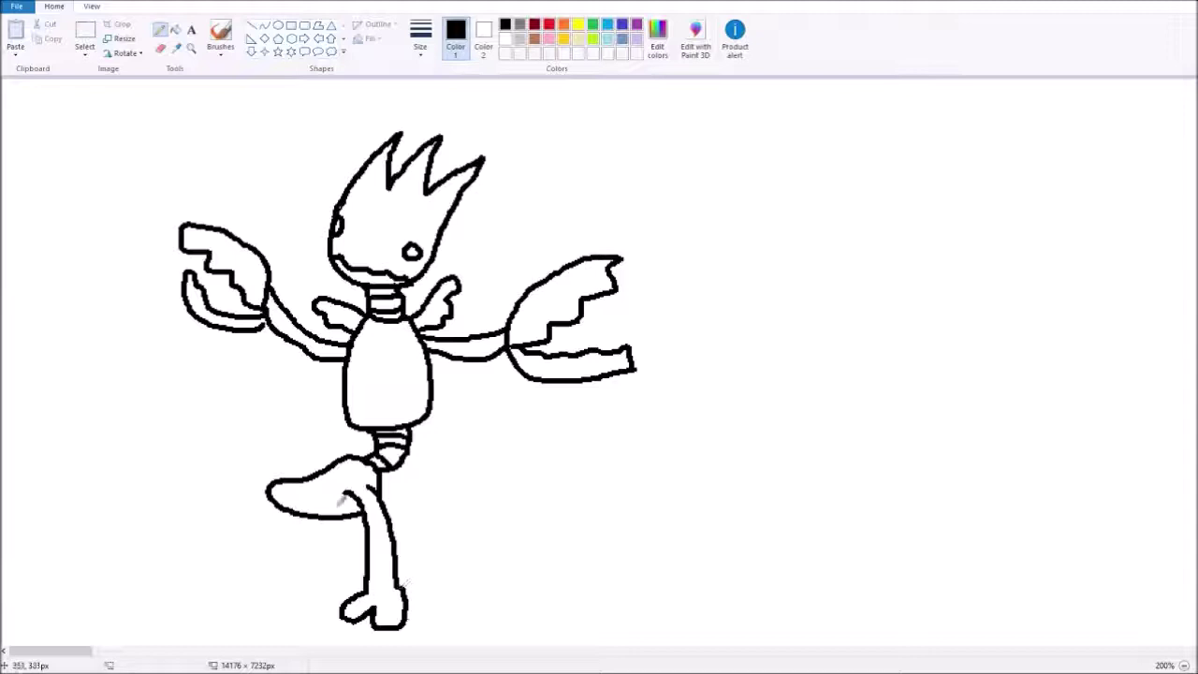
mouse_move(272, 503)
left_mouse_down()
mouse_move(260, 572)
mouse_move(234, 604)
mouse_move(264, 599)
mouse_move(270, 612)
mouse_move(289, 589)
mouse_move(272, 572)
mouse_move(272, 530)
mouse_move(296, 505)
left_mouse_up()
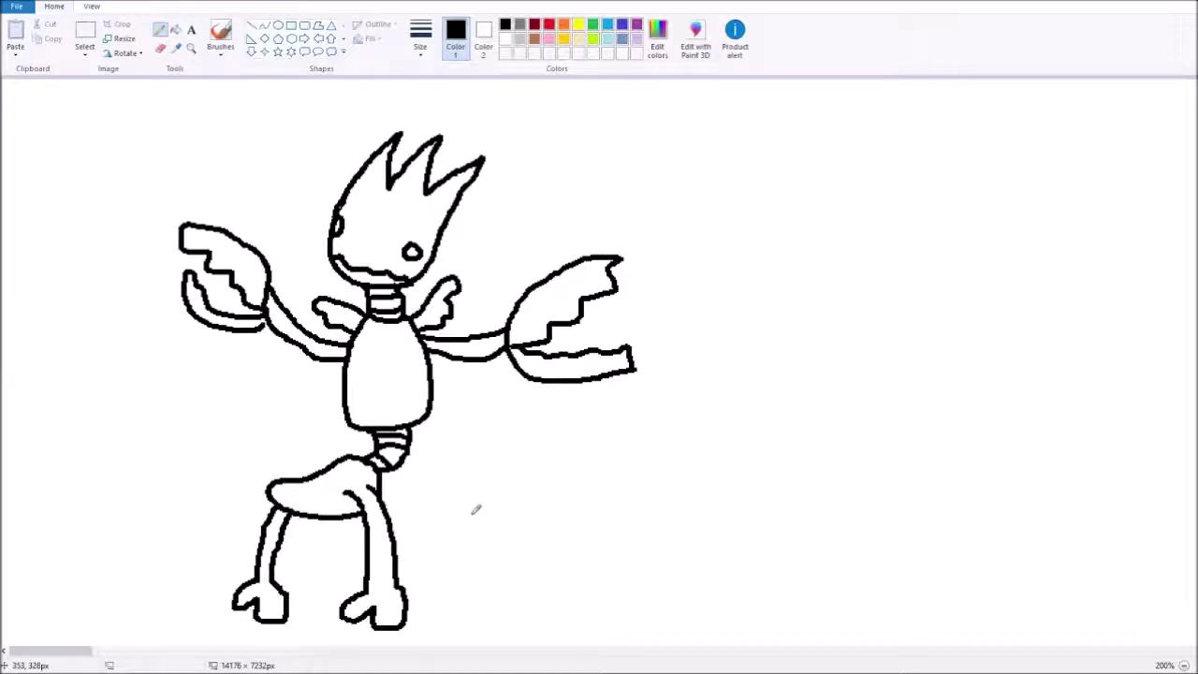
Step: Mix a custom dark red and flood-fill the creature's head, jaw and torso with it
left_click(176, 29)
left_click(550, 27)
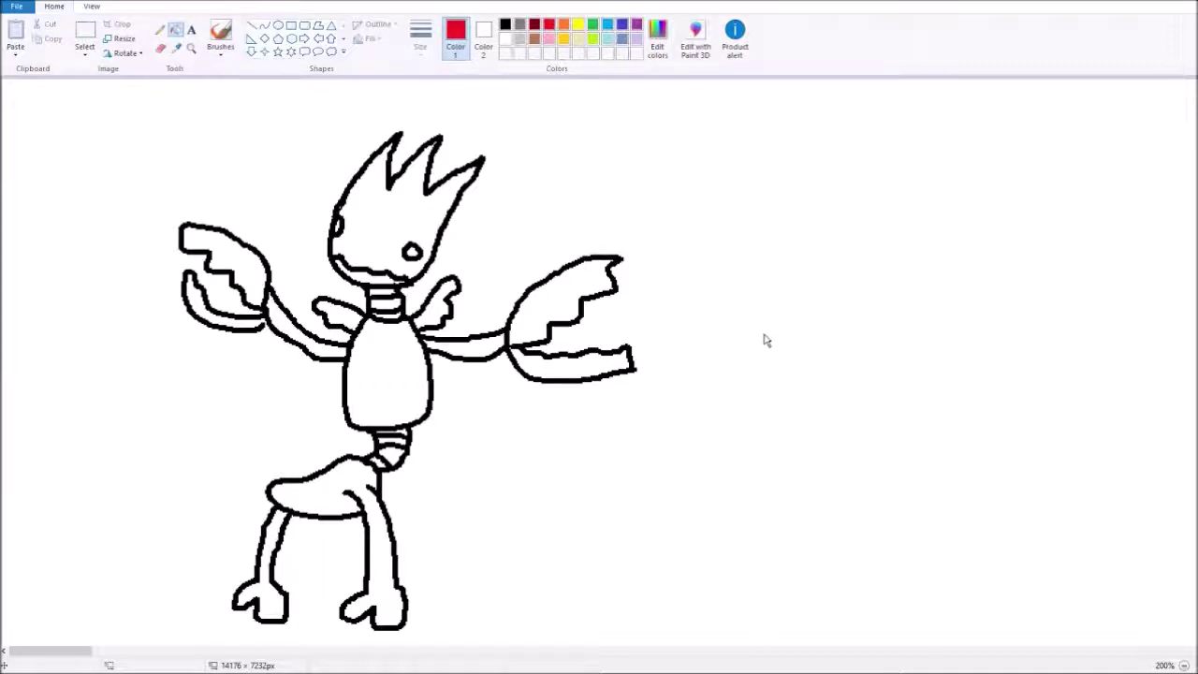
left_click(386, 226)
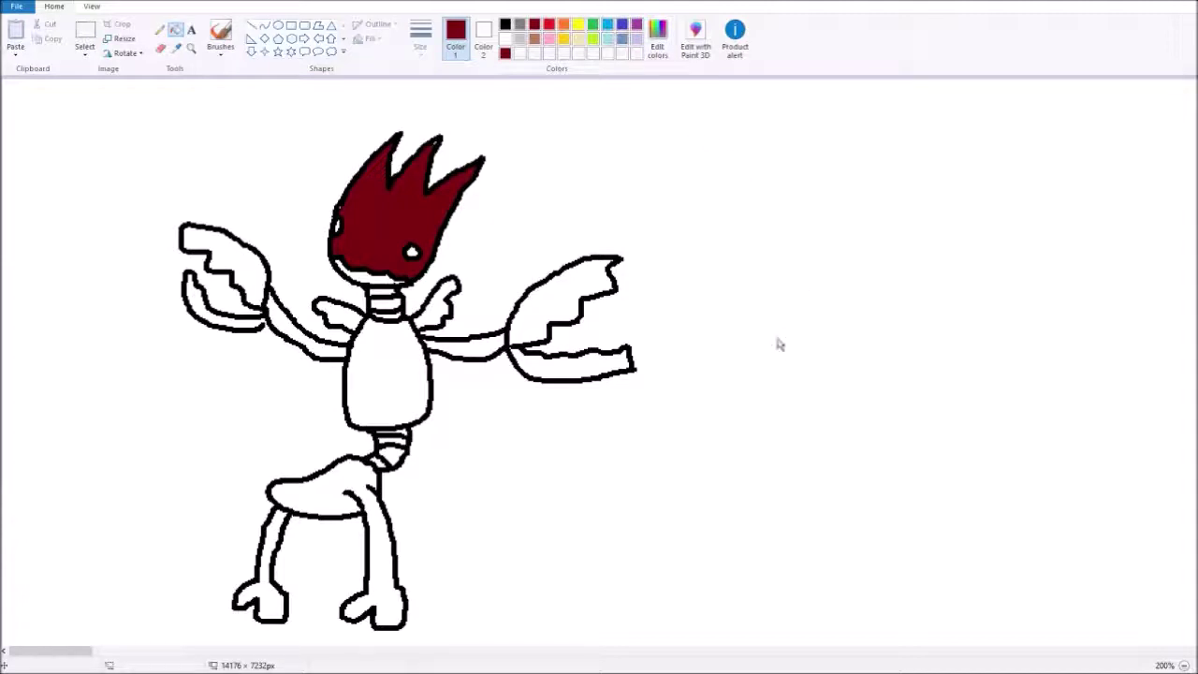
left_click(548, 23)
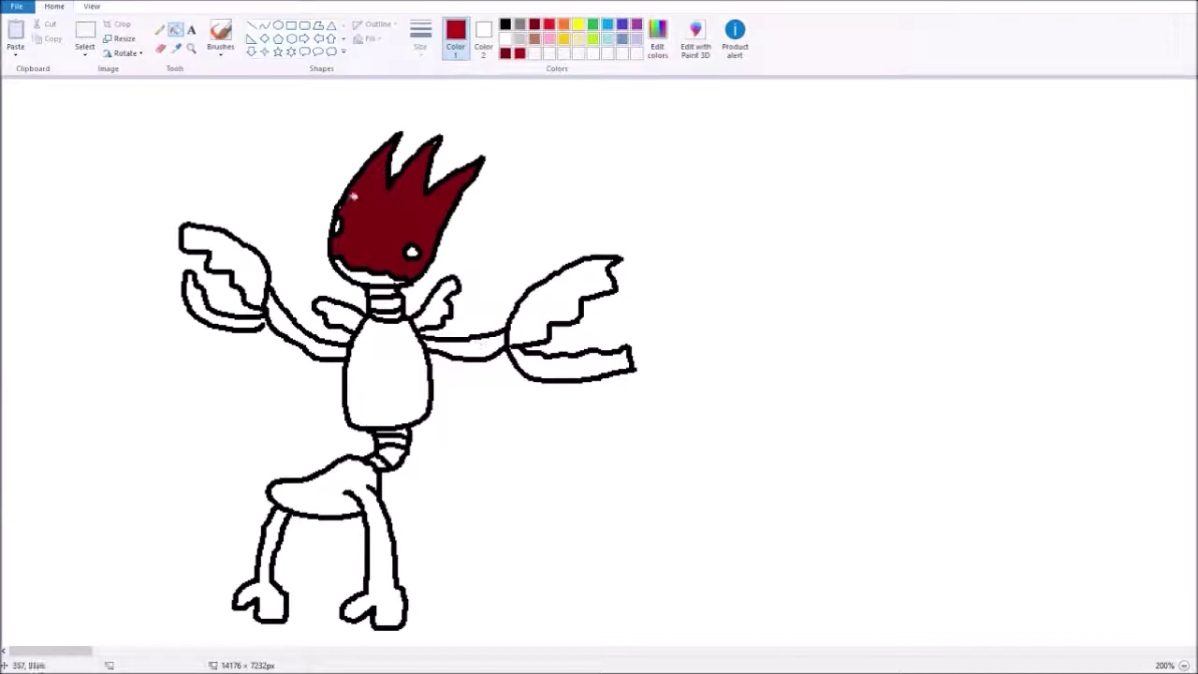
left_click(383, 157)
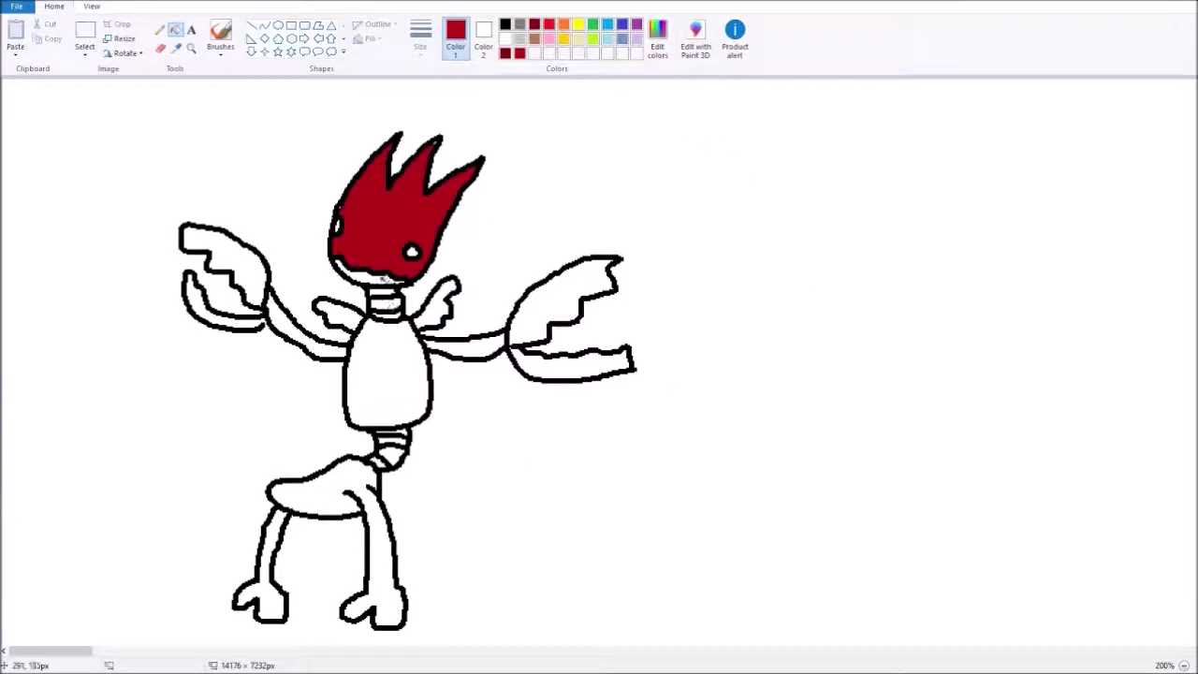
left_click(384, 276)
left_click(382, 384)
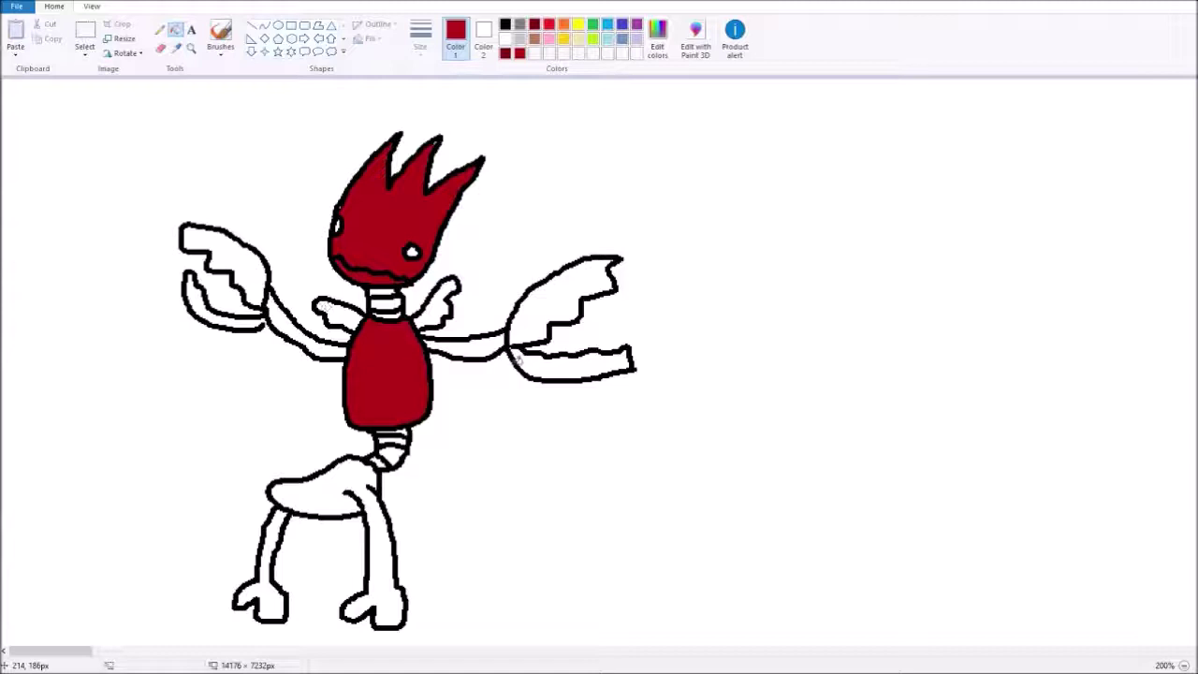
left_click(518, 358)
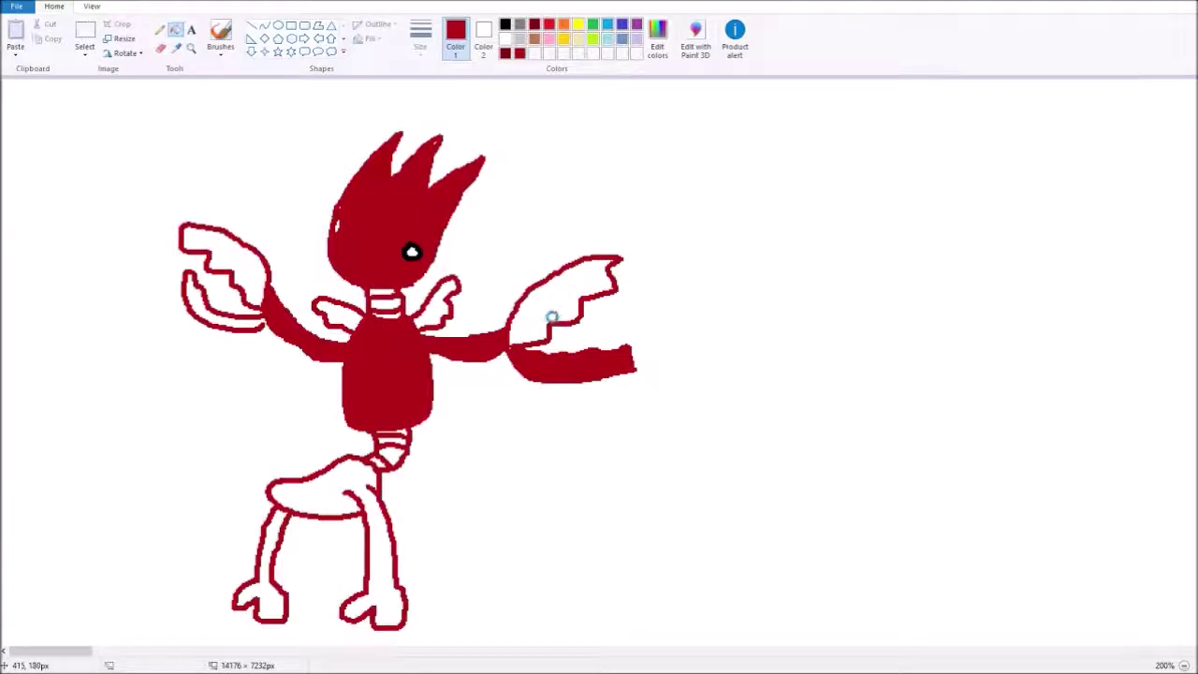
key("ctrl+z")
key("ctrl+z")
key("ctrl+z")
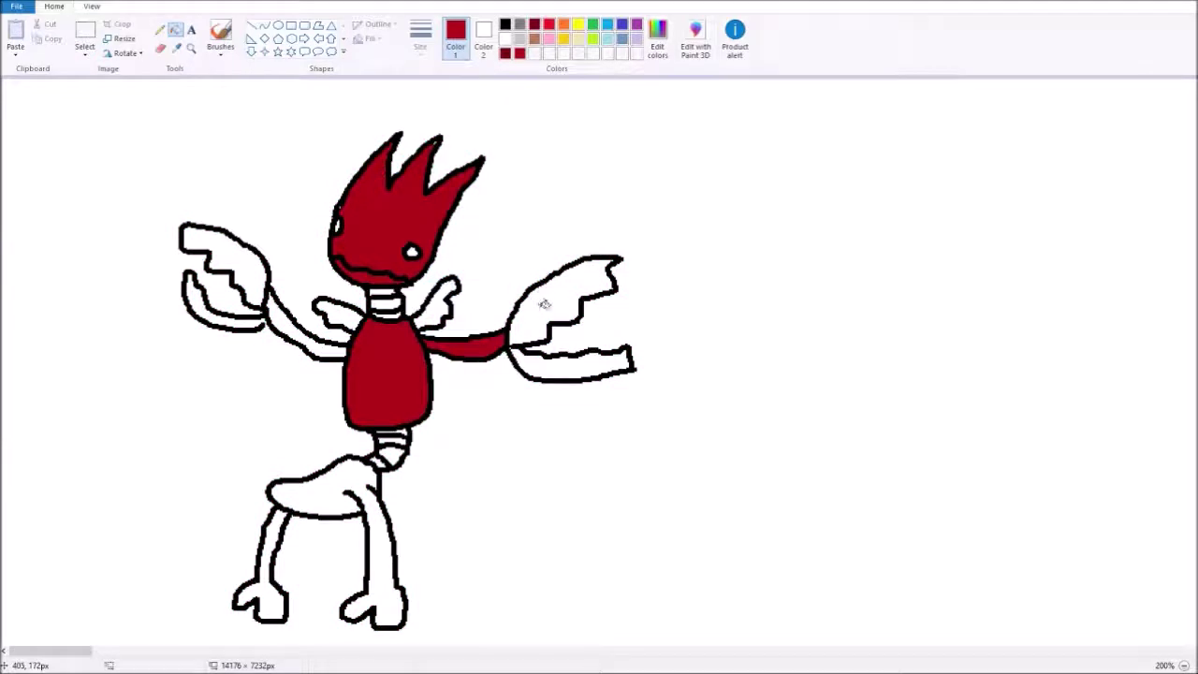
Step: Fill both halves of the pincer on the right and the arm on the left with dark red
left_click(553, 302)
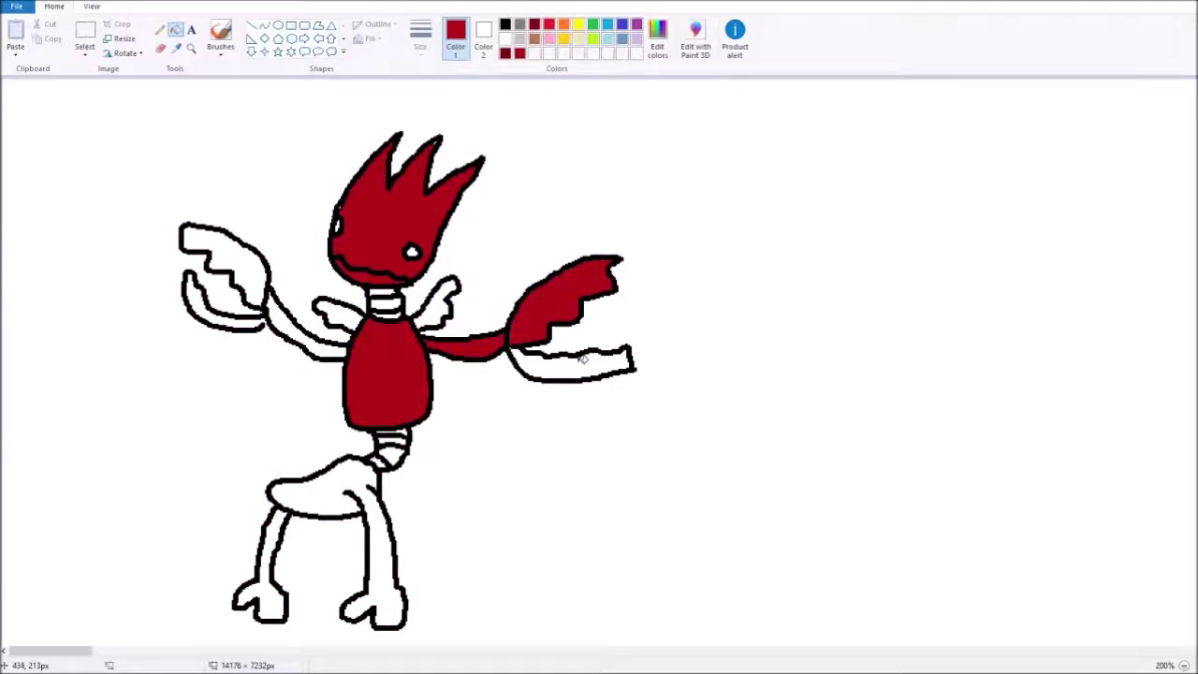
left_click(582, 358)
left_click(282, 309)
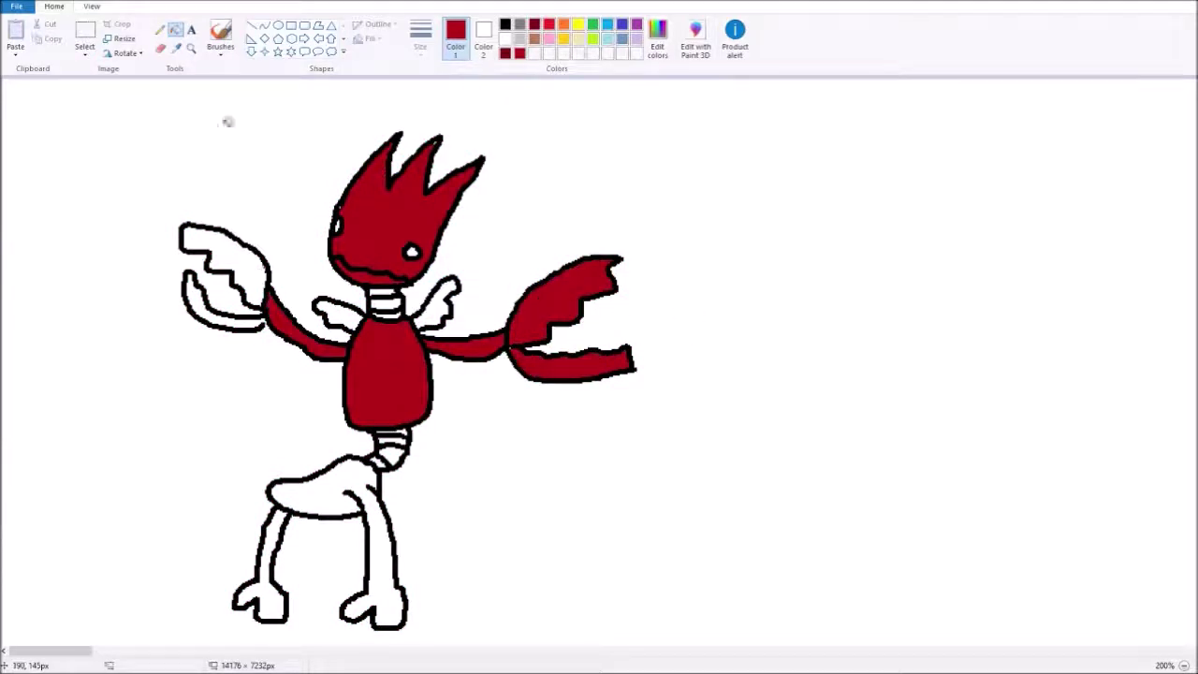
Step: Close the gap in the left pincer's outline with black and fill the pincer dark red
left_click(483, 42)
left_click(504, 25)
left_click(160, 30)
left_click(175, 30)
left_click(242, 317)
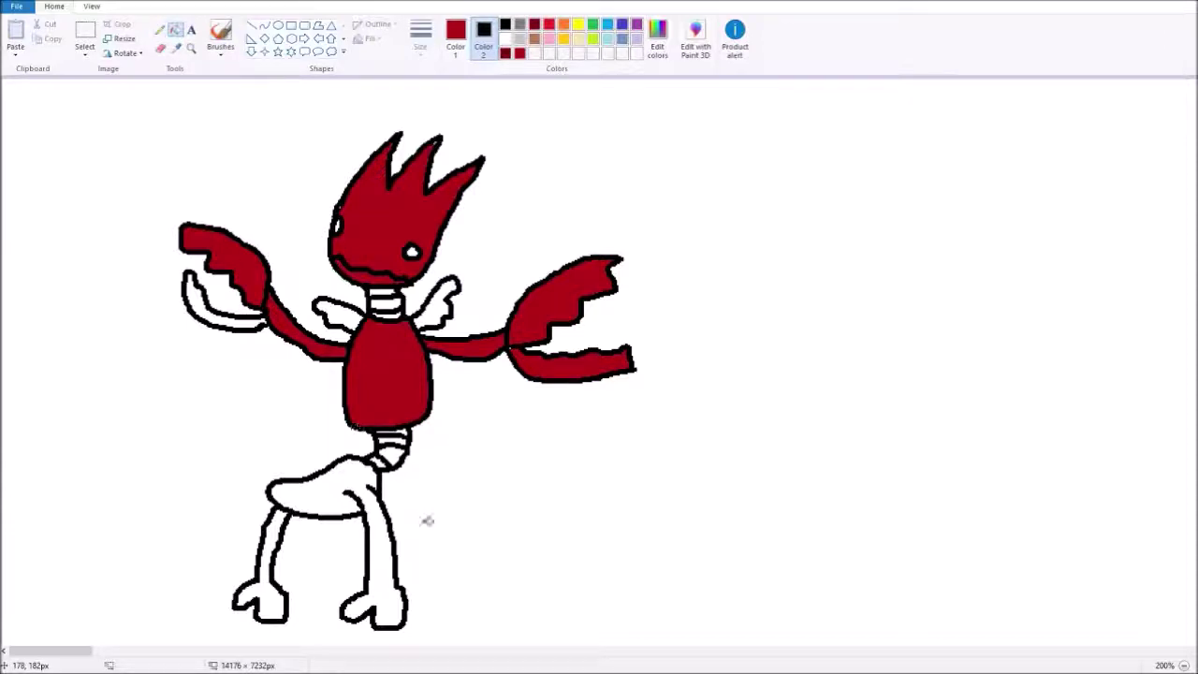
Step: Fill the lower body and both legs dark red and the eyes yellow
left_click(372, 504)
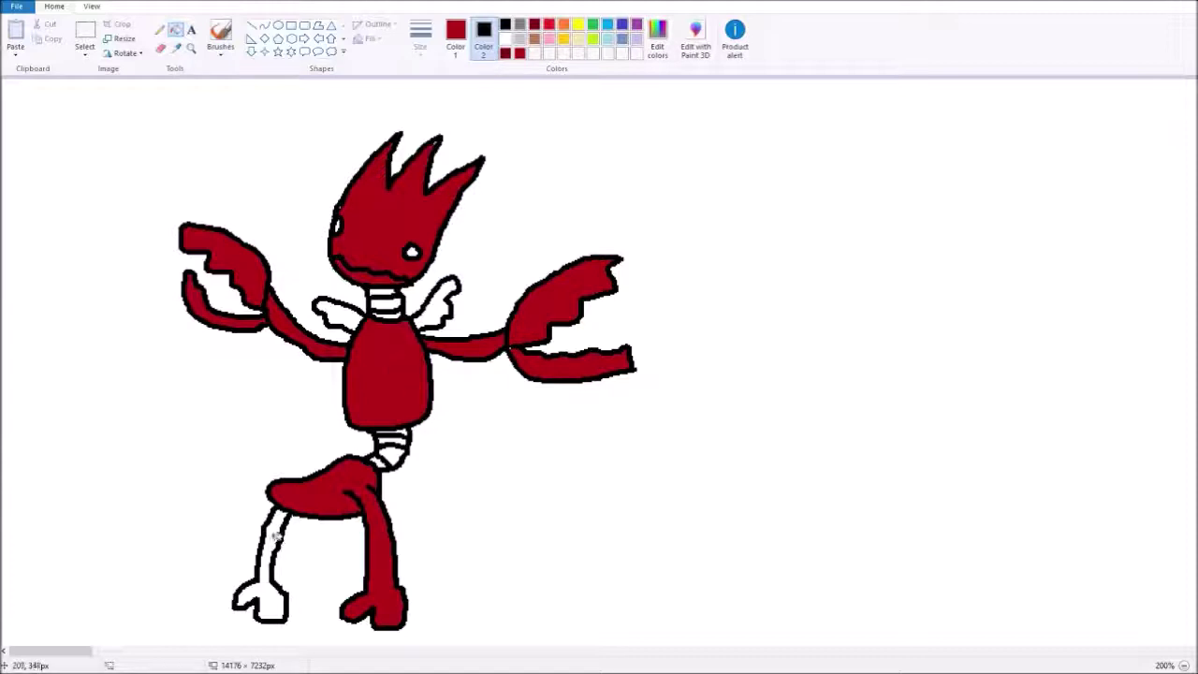
left_click(270, 524)
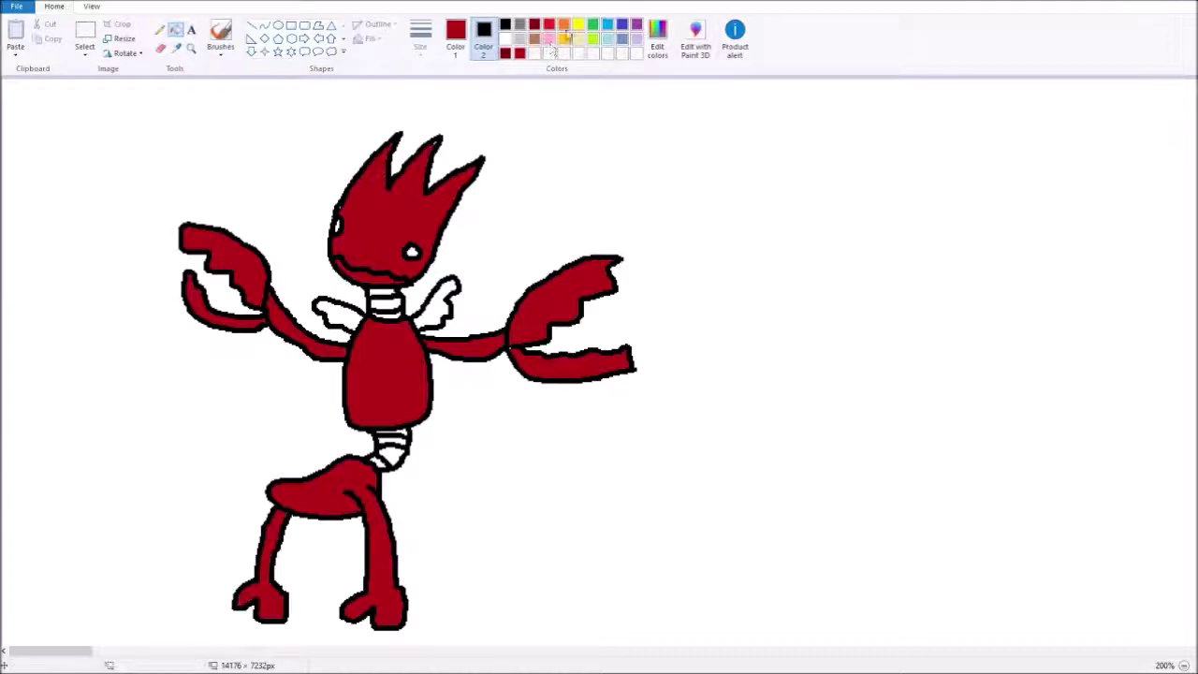
left_click(577, 25)
left_click(413, 250)
Step: Fill all bands of the neck and waist with dark gray
left_click(519, 25)
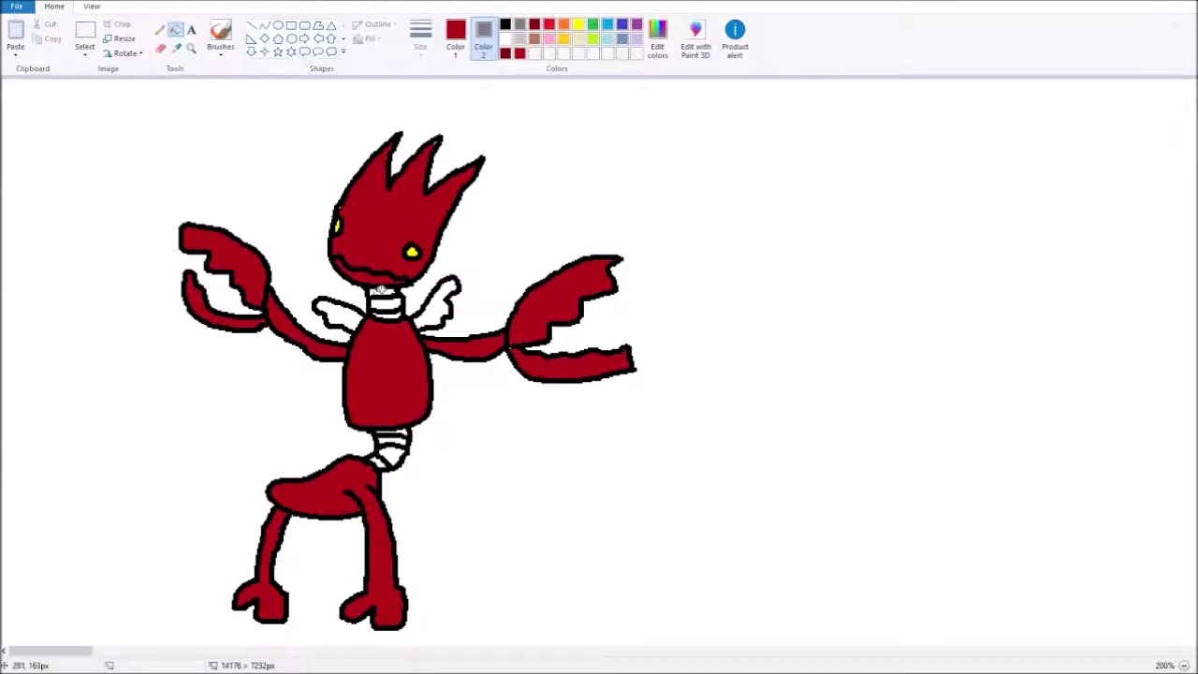
right_click(384, 293)
right_click(387, 303)
right_click(387, 311)
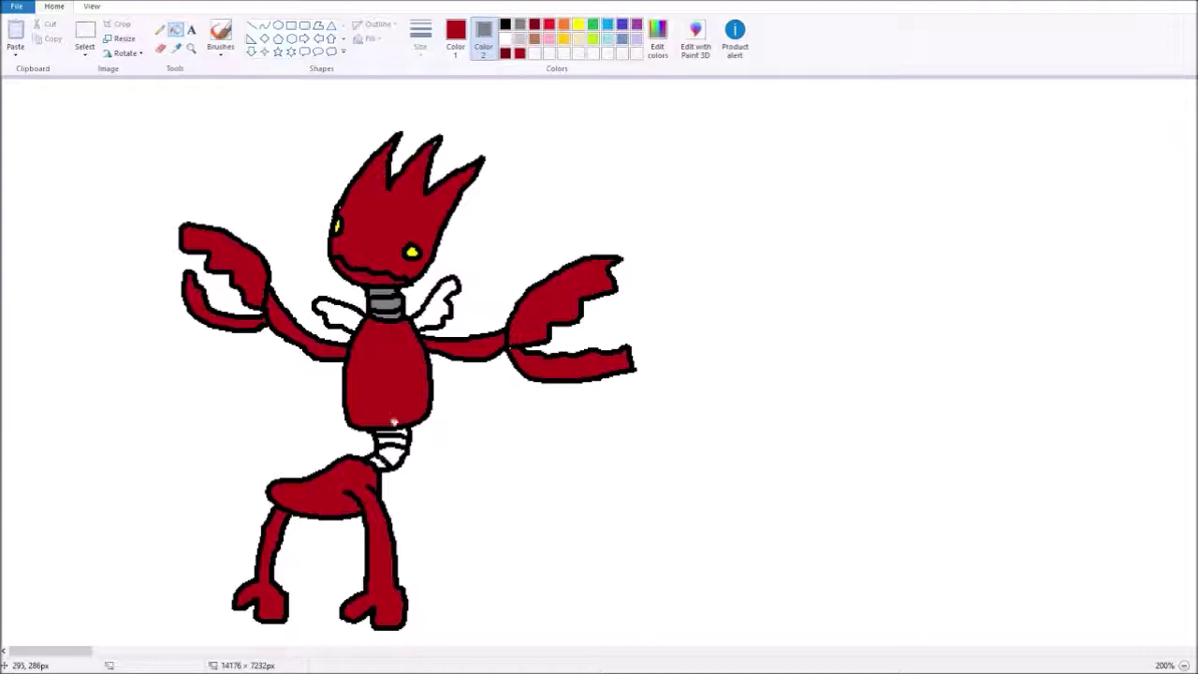
right_click(391, 455)
right_click(391, 440)
right_click(401, 429)
Step: Switch back to the Pencil with black as Color 1 and white as Color 2
left_click(505, 38)
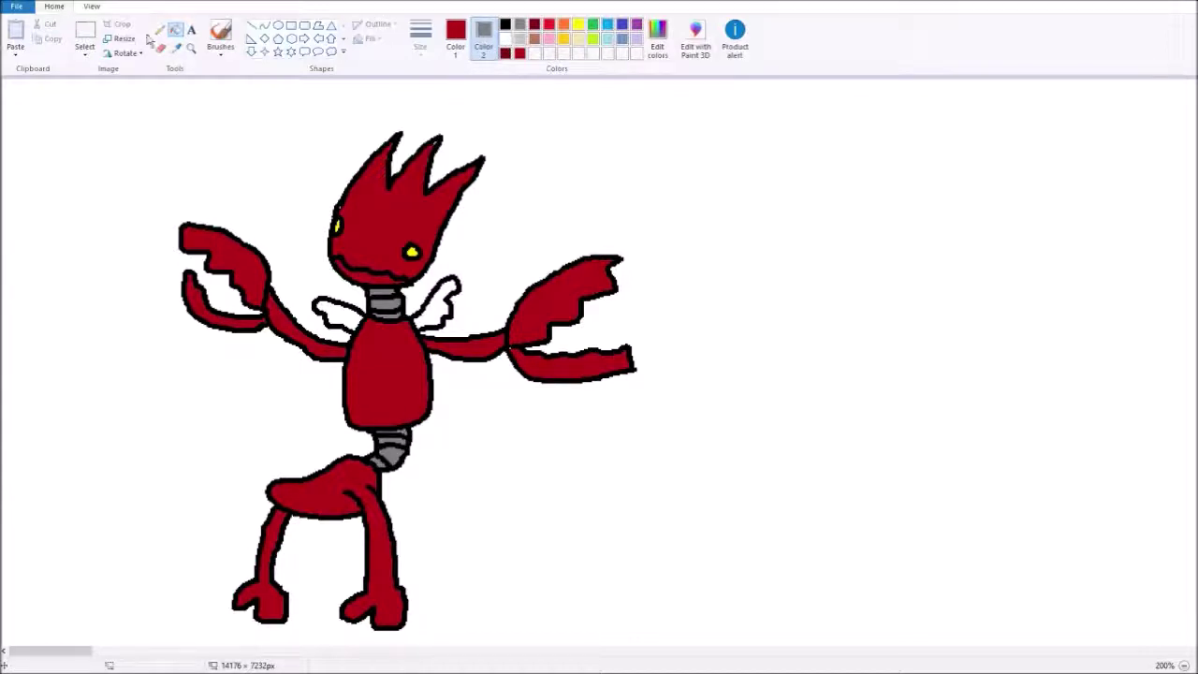
left_click(160, 31)
left_click(456, 37)
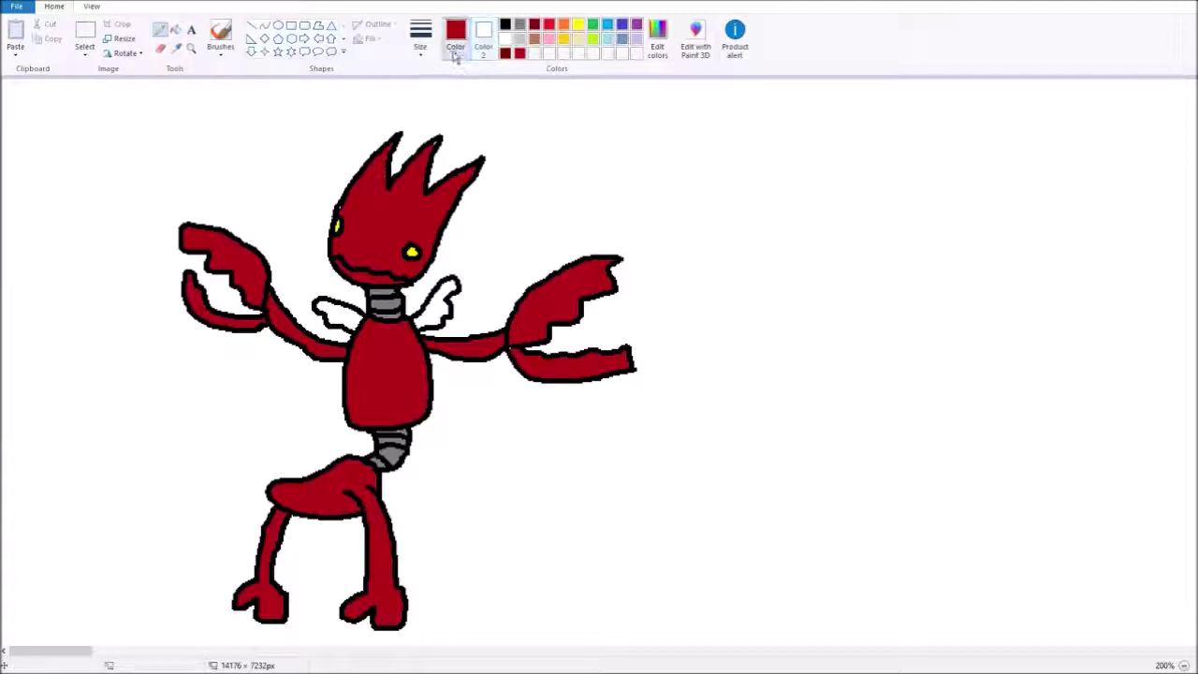
left_click(506, 25)
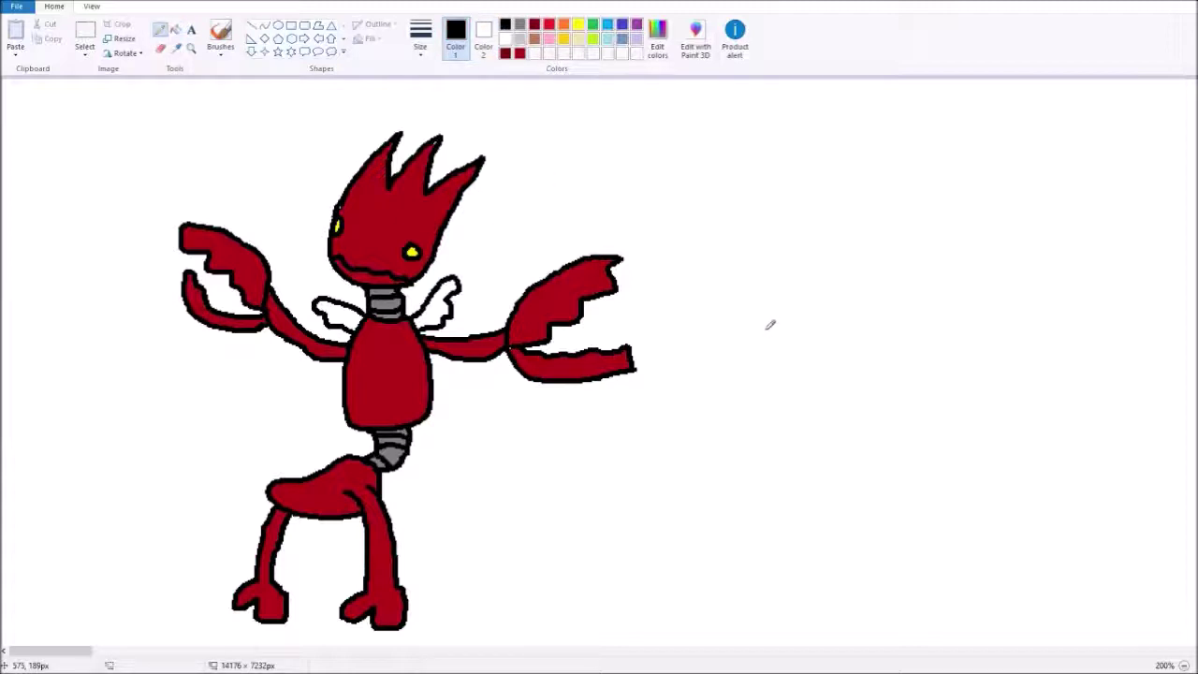
Step: Draw a round eye with a diagonal eyelid line and a small pupil in the blank area beside the red creature
left_click(1181, 666)
left_click_drag(70, 652, 105, 664)
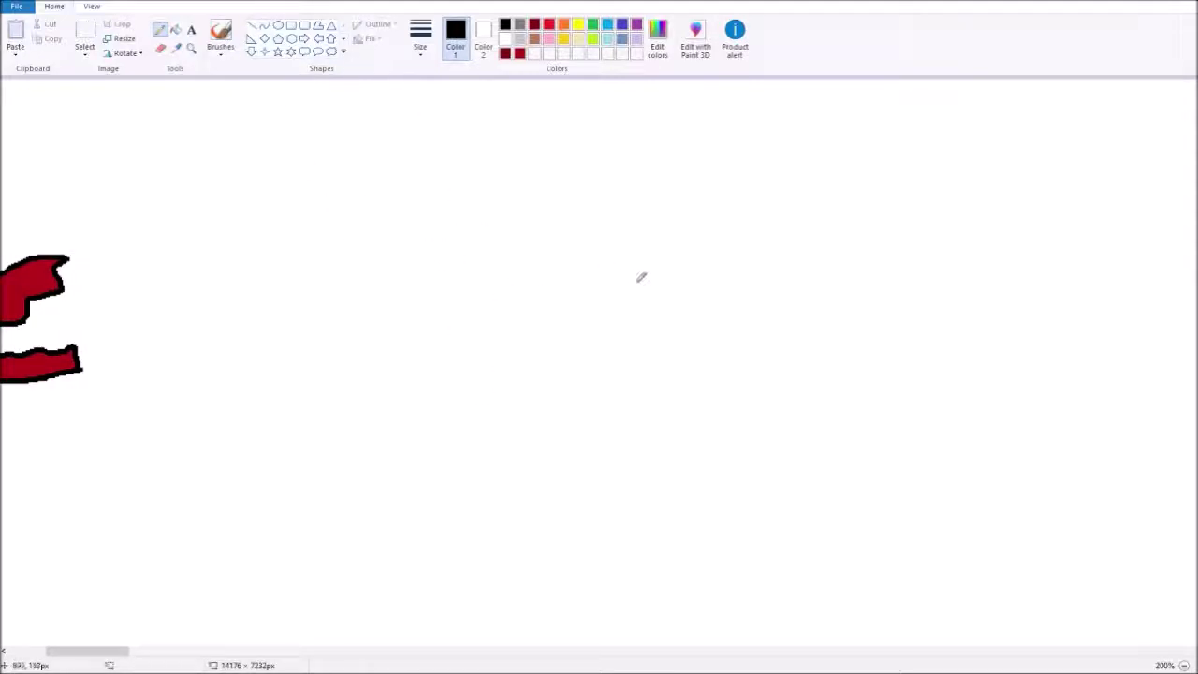
mouse_move(642, 281)
left_mouse_down()
mouse_move(584, 308)
mouse_move(588, 346)
mouse_move(619, 358)
mouse_move(667, 351)
mouse_move(688, 297)
mouse_move(681, 288)
mouse_move(607, 326)
mouse_move(656, 359)
mouse_move(682, 308)
mouse_move(624, 371)
mouse_move(704, 372)
mouse_move(707, 317)
mouse_move(674, 279)
left_mouse_up()
key("ctrl+z")
key("ctrl+z")
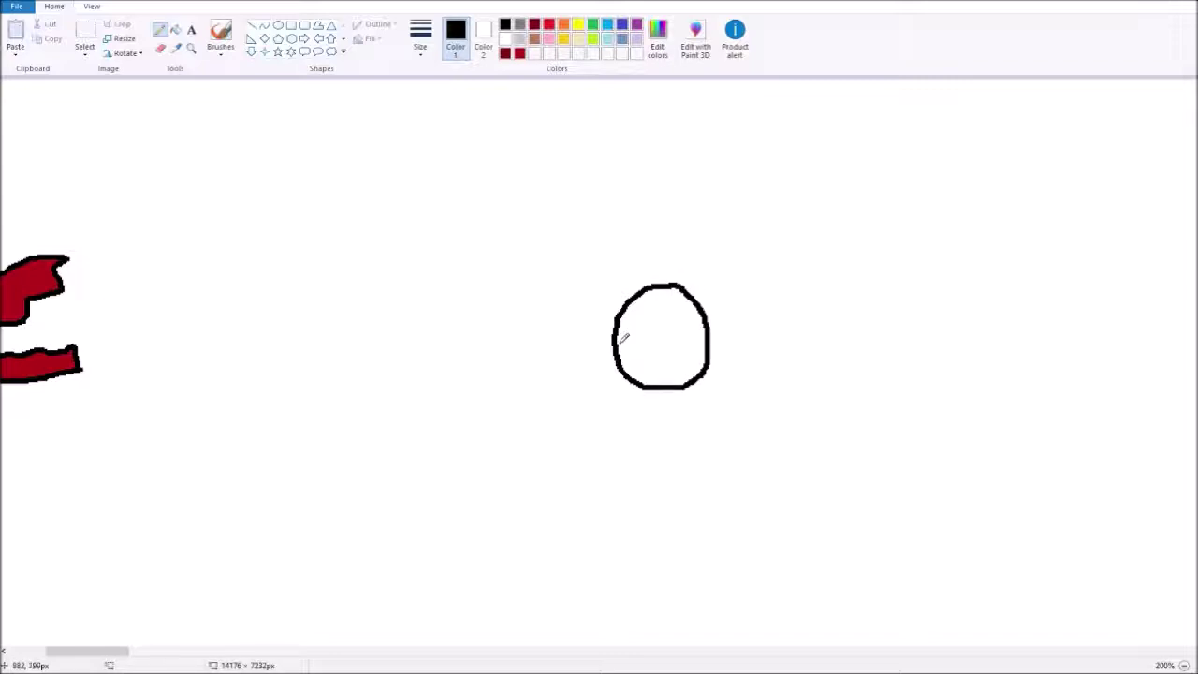
left_click_drag(622, 309, 709, 366)
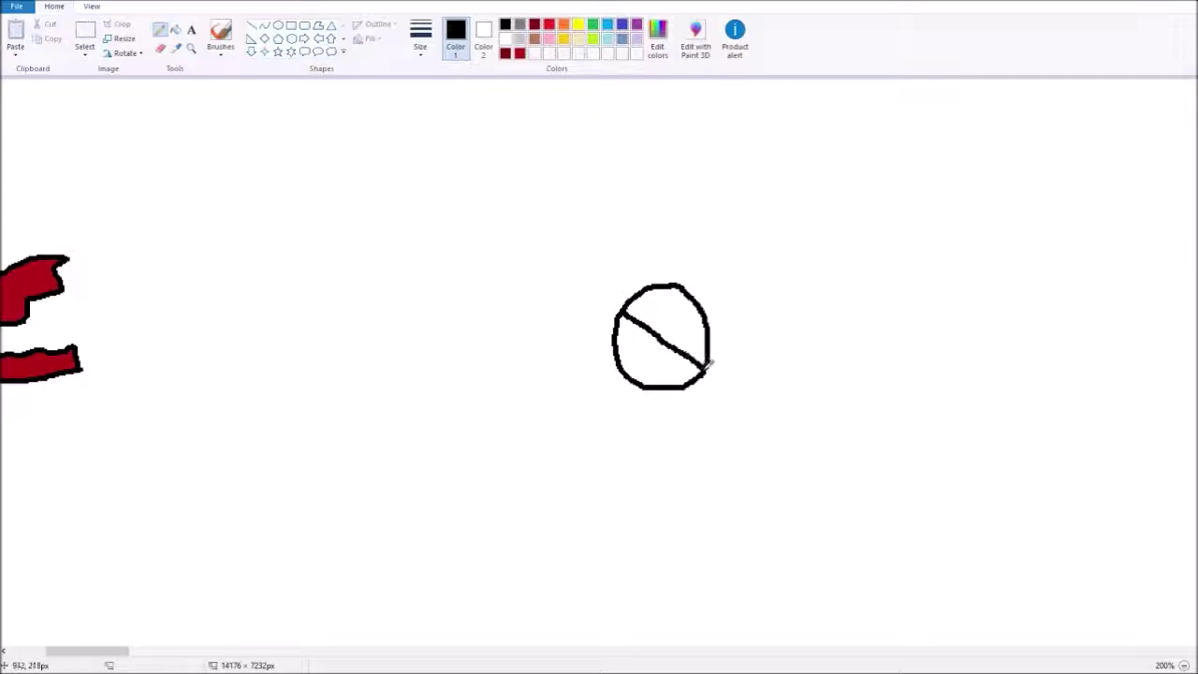
mouse_move(646, 339)
left_mouse_down()
mouse_move(652, 358)
mouse_move(665, 354)
left_mouse_up()
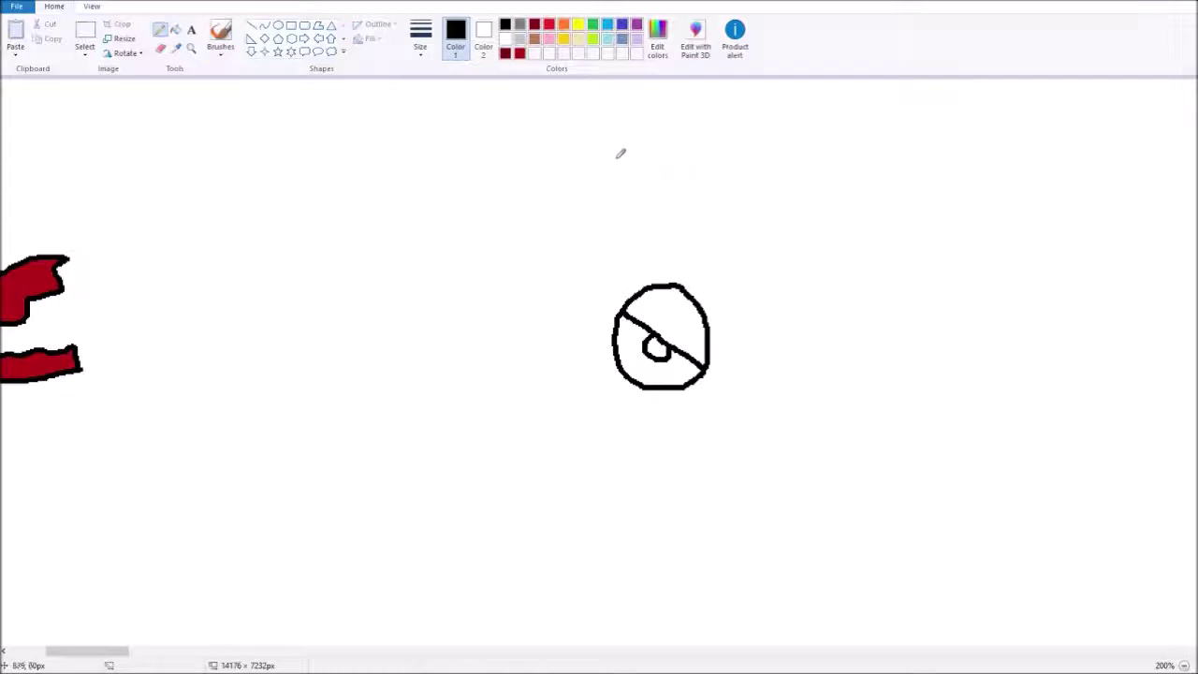
Step: Draw a crescent-shaped cocoon body around the eye, with a head cap, a back ridge and upper segment lines
mouse_move(616, 156)
left_mouse_down()
mouse_move(623, 273)
mouse_move(582, 354)
mouse_move(495, 423)
mouse_move(357, 432)
mouse_move(353, 467)
mouse_move(465, 500)
mouse_move(640, 512)
mouse_move(744, 479)
mouse_move(815, 346)
mouse_move(792, 190)
mouse_move(729, 122)
mouse_move(621, 110)
mouse_move(603, 140)
mouse_move(660, 193)
mouse_move(738, 195)
mouse_move(775, 155)
left_mouse_up()
mouse_move(722, 201)
left_mouse_down()
mouse_move(770, 269)
mouse_move(782, 432)
left_mouse_up()
left_click_drag(777, 307, 709, 345)
left_click_drag(615, 333, 599, 333)
mouse_move(631, 241)
left_mouse_down()
mouse_move(673, 269)
mouse_move(723, 268)
mouse_move(751, 241)
left_mouse_up()
left_click_drag(681, 268, 693, 200)
Step: Add curved segment lines below the eye and across the cocoon's tail
mouse_move(691, 386)
left_mouse_down()
mouse_move(701, 438)
mouse_move(735, 484)
left_mouse_up()
mouse_move(643, 387)
left_mouse_down()
mouse_move(639, 423)
mouse_move(537, 490)
mouse_move(478, 484)
mouse_move(434, 429)
left_mouse_up()
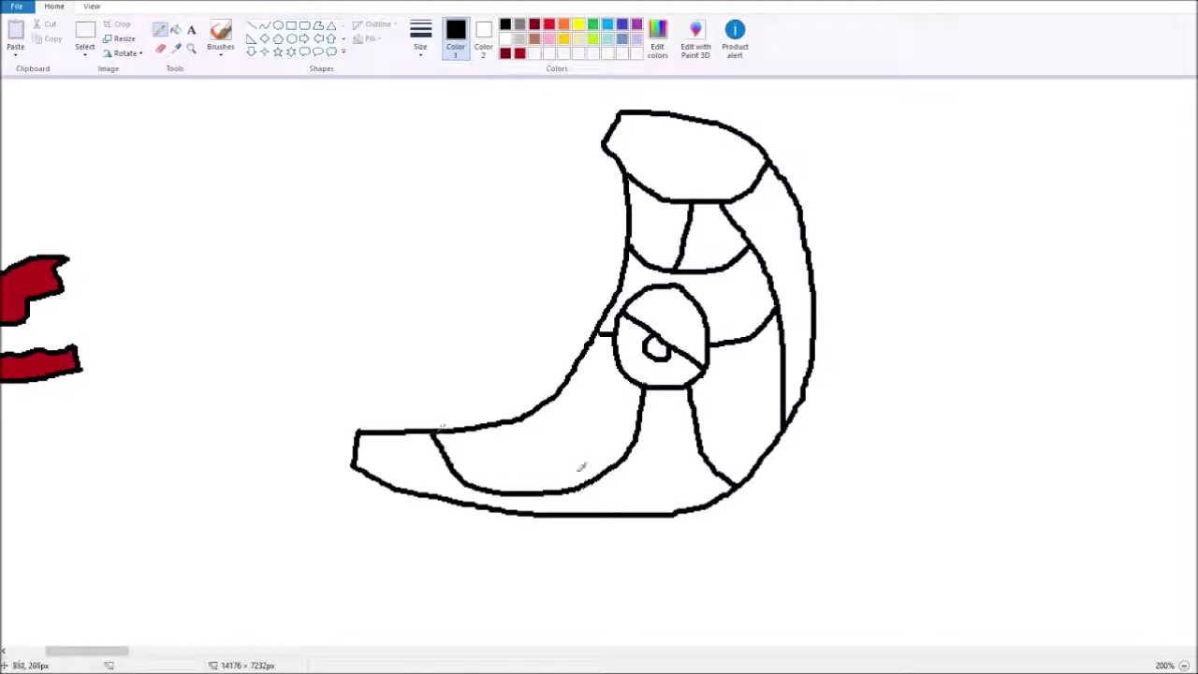
mouse_move(587, 484)
left_mouse_down()
mouse_move(593, 511)
mouse_move(520, 414)
left_mouse_up()
mouse_move(444, 450)
left_mouse_down()
mouse_move(410, 462)
mouse_move(401, 483)
left_mouse_up()
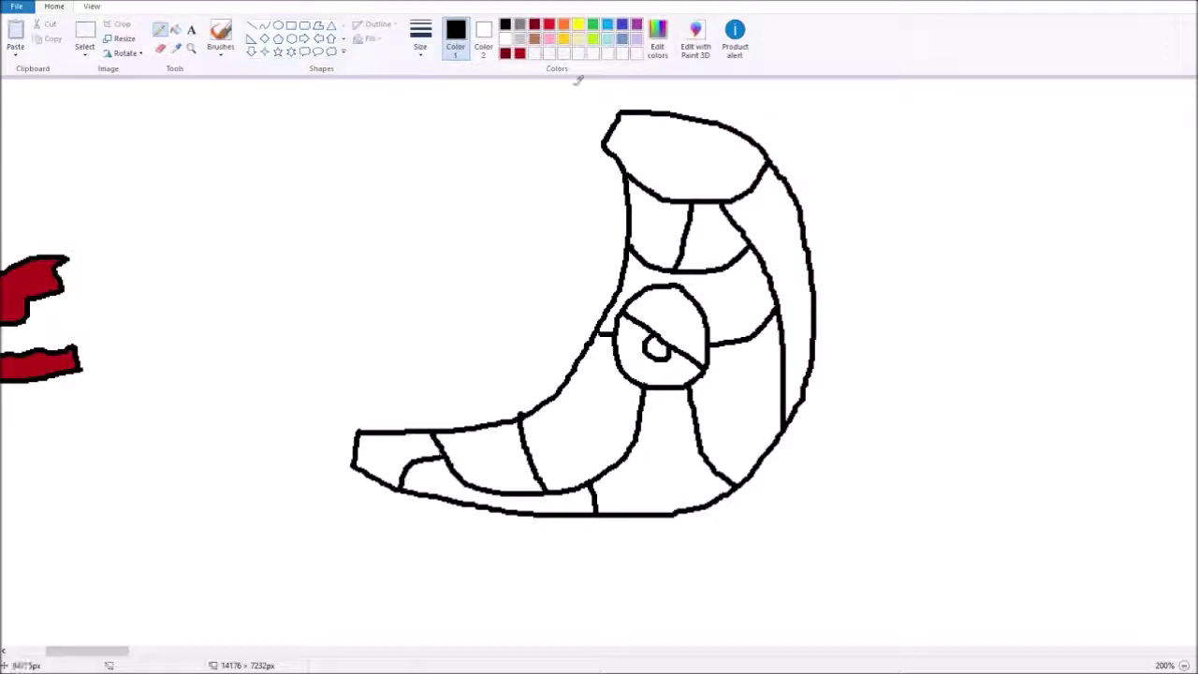
Step: Fill the cocoon's head cap, back ridge, all body and tail segments and the upper eyelid with a lime green custom colour
left_click(593, 24)
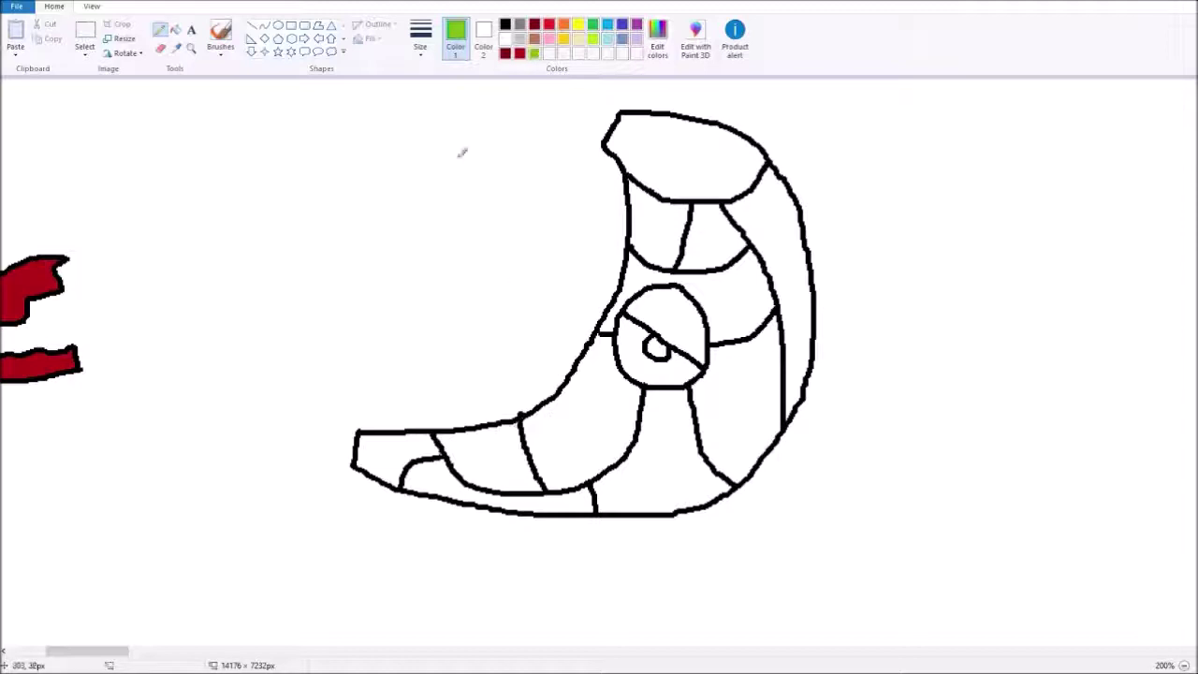
left_click(175, 30)
left_click(714, 157)
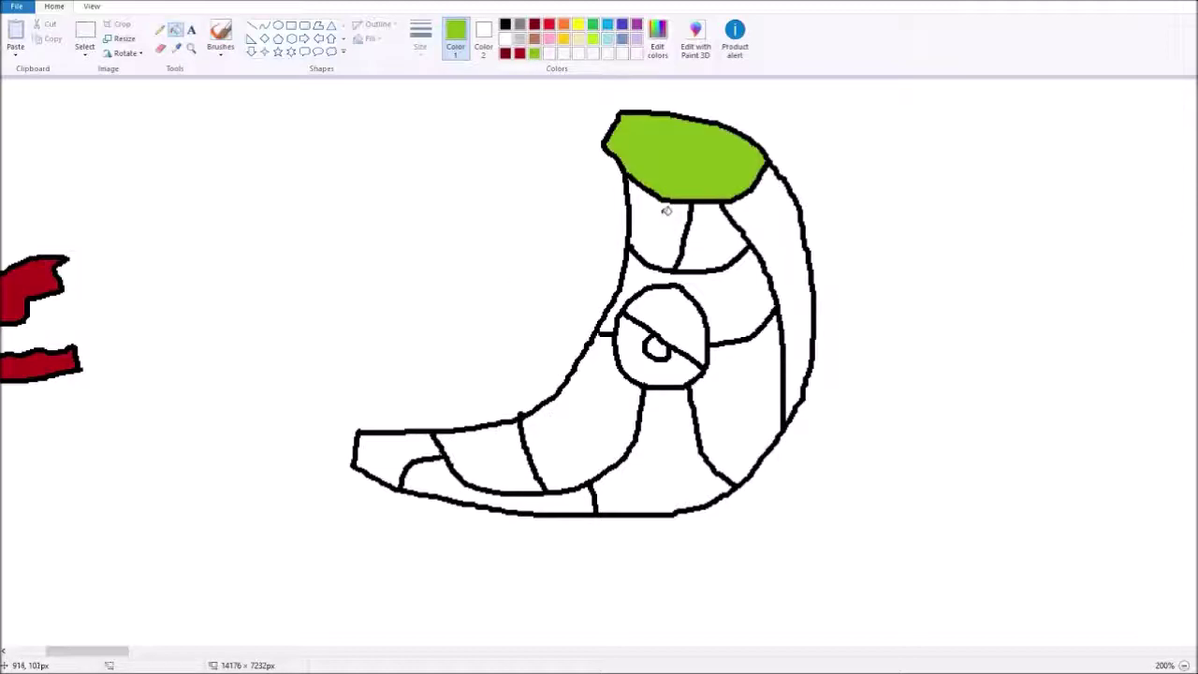
left_click(667, 212)
left_click(703, 227)
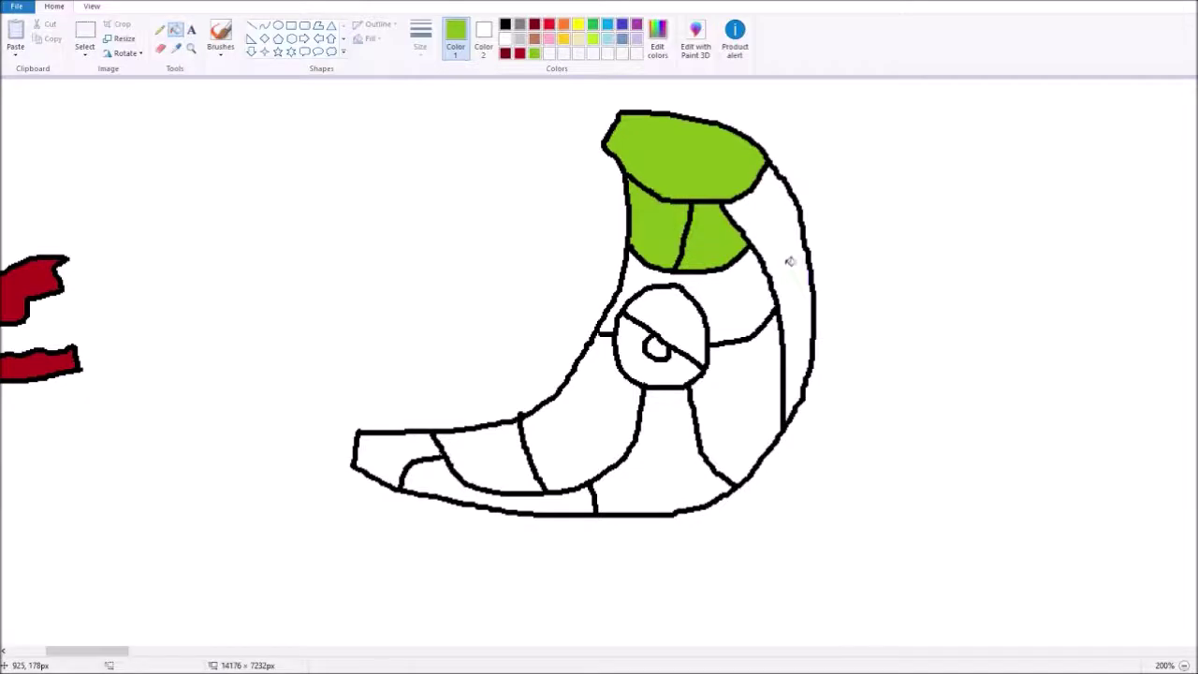
left_click(790, 261)
Step: Fill the cocoon's pupil with black
left_click(505, 24)
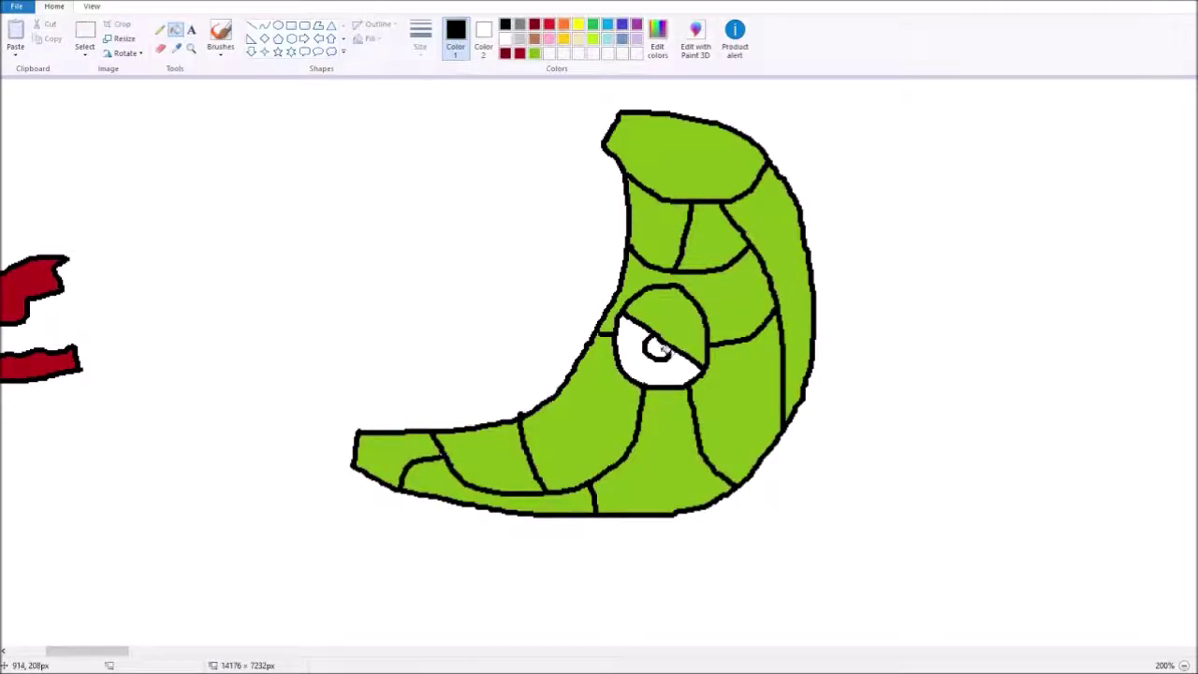
left_click(657, 349)
scroll(599, 356, "down", 5)
scroll(598, 356, "up", 5)
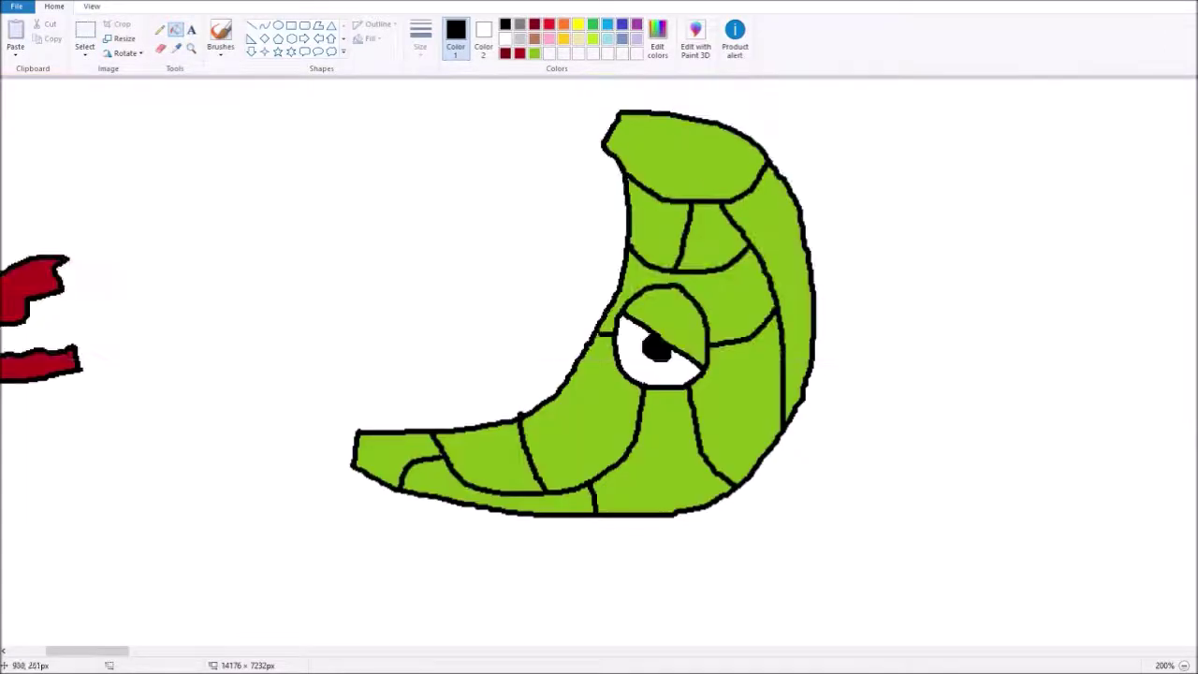
Step: In the blank area beyond the cocoon, pencil a black face outline with three spiky hair notches, a jagged lower edge and a small mouth
left_click_drag(119, 650, 226, 653)
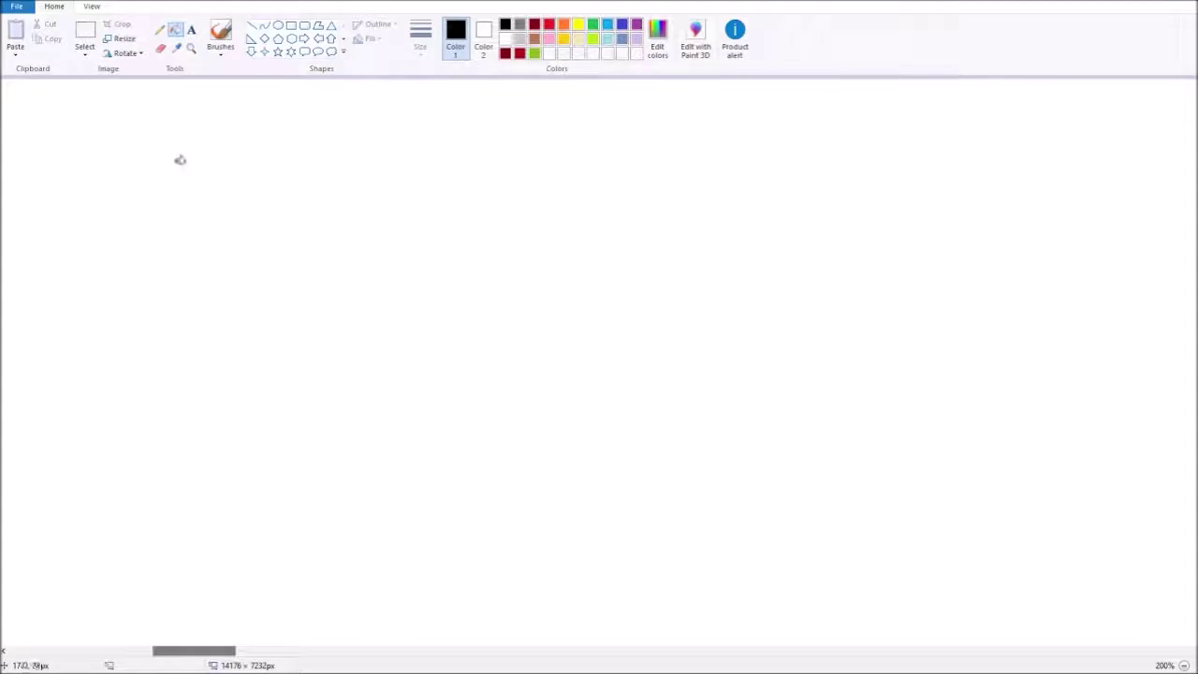
left_click(161, 30)
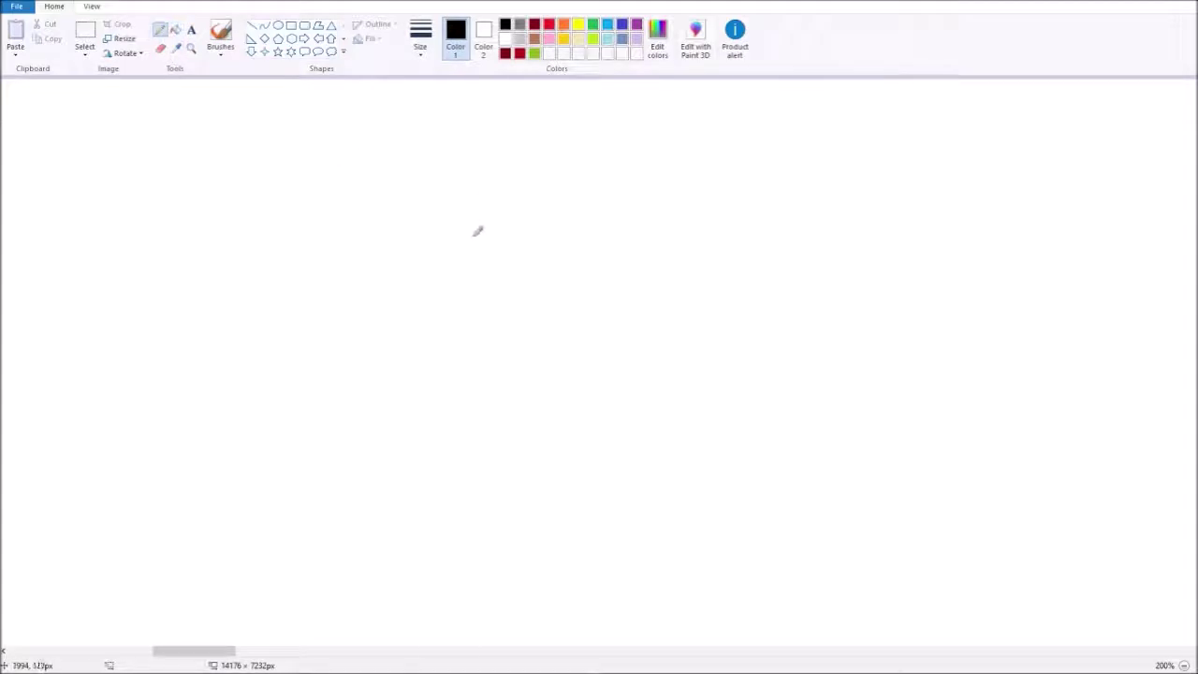
mouse_move(465, 265)
left_mouse_down()
mouse_move(479, 221)
mouse_move(511, 270)
mouse_move(537, 221)
mouse_move(560, 264)
mouse_move(579, 218)
mouse_move(601, 290)
left_mouse_up()
mouse_move(465, 265)
left_mouse_down()
mouse_move(442, 337)
mouse_move(496, 307)
mouse_move(485, 354)
mouse_move(548, 314)
mouse_move(545, 351)
mouse_move(577, 340)
mouse_move(602, 290)
left_mouse_up()
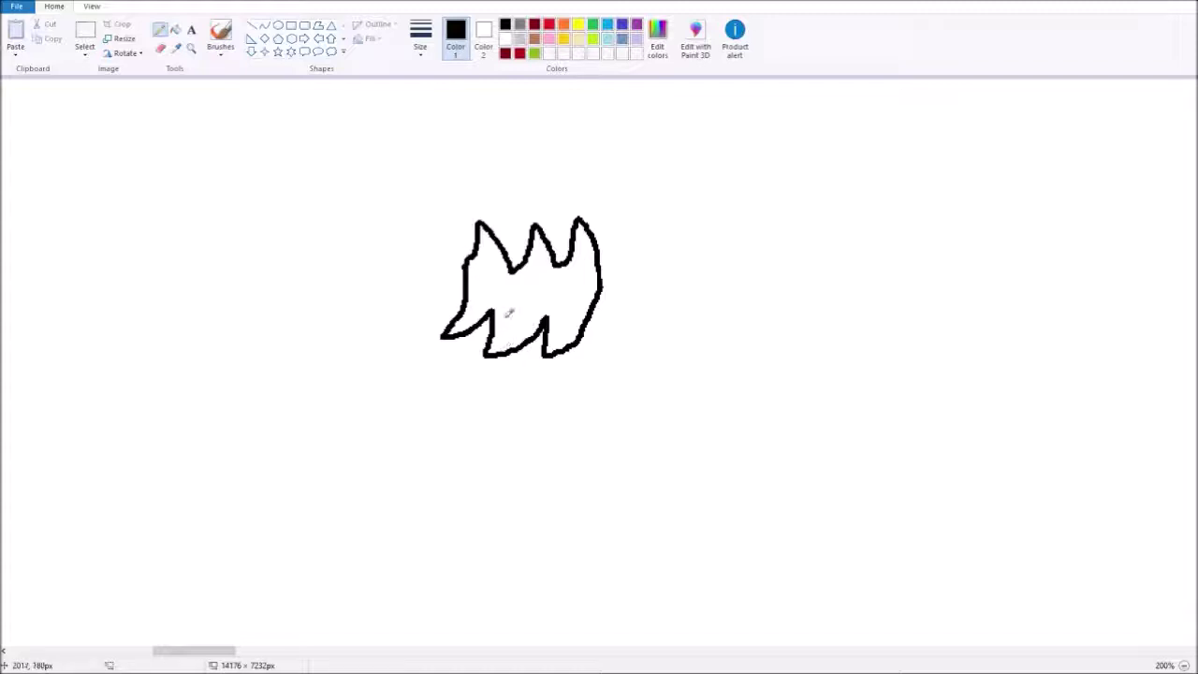
mouse_move(494, 312)
left_mouse_down()
mouse_move(539, 327)
mouse_move(517, 298)
mouse_move(549, 325)
left_mouse_up()
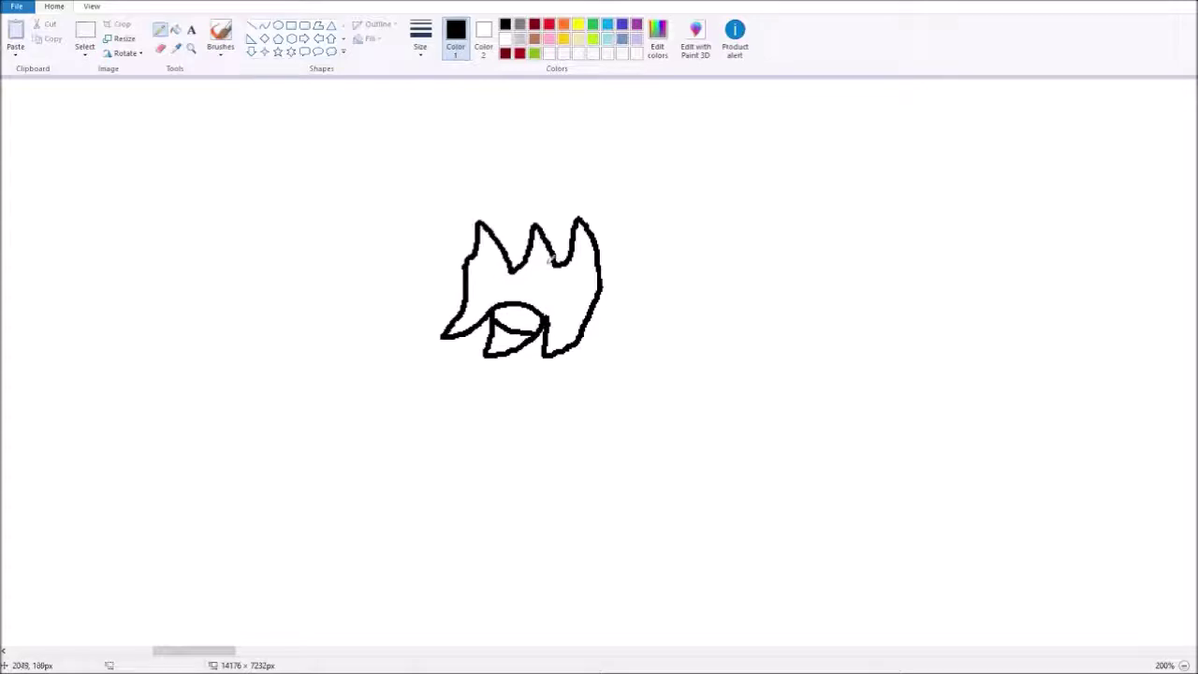
Step: Add a round eye with a pupil on each side of the face, plus small dots on the face and in the mouth
mouse_move(603, 256)
left_mouse_down()
mouse_move(634, 270)
mouse_move(613, 297)
mouse_move(608, 286)
left_mouse_up()
left_click(609, 281)
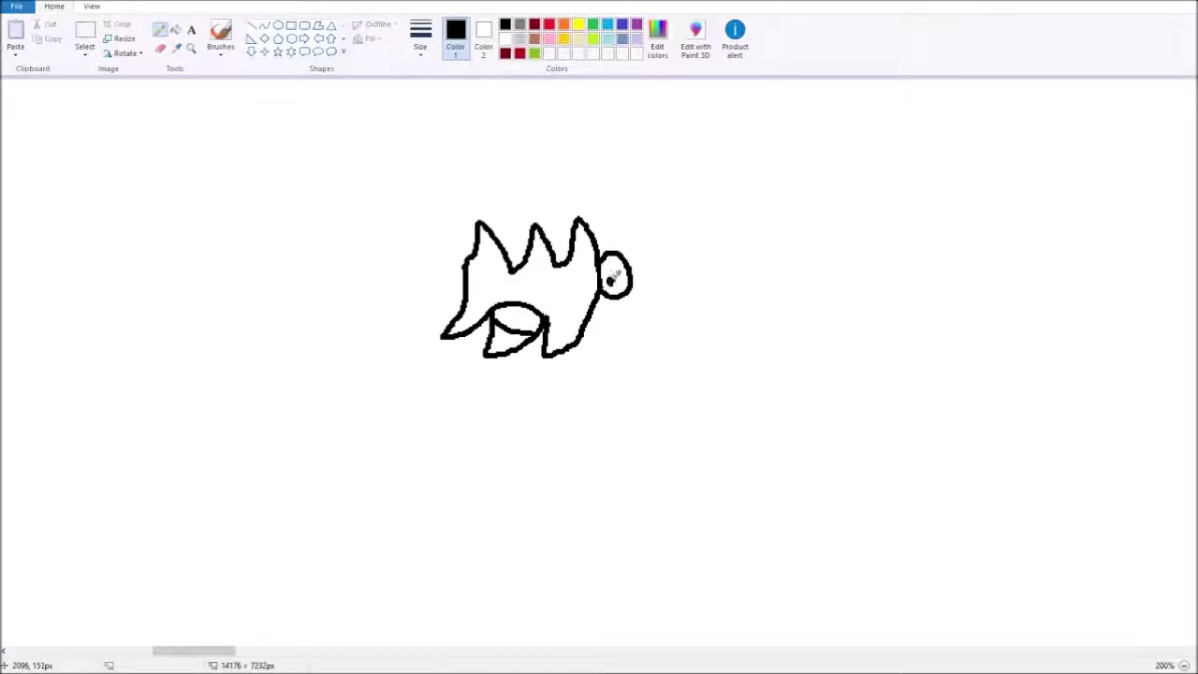
mouse_move(468, 256)
left_mouse_down()
mouse_move(436, 262)
mouse_move(438, 281)
mouse_move(464, 264)
mouse_move(438, 260)
mouse_move(448, 292)
mouse_move(478, 278)
left_mouse_up()
key("ctrl+z")
mouse_move(471, 264)
left_mouse_down()
mouse_move(459, 249)
mouse_move(438, 279)
mouse_move(466, 283)
mouse_move(453, 236)
mouse_move(438, 273)
mouse_move(464, 283)
mouse_move(455, 262)
left_mouse_up()
key("ctrl+z")
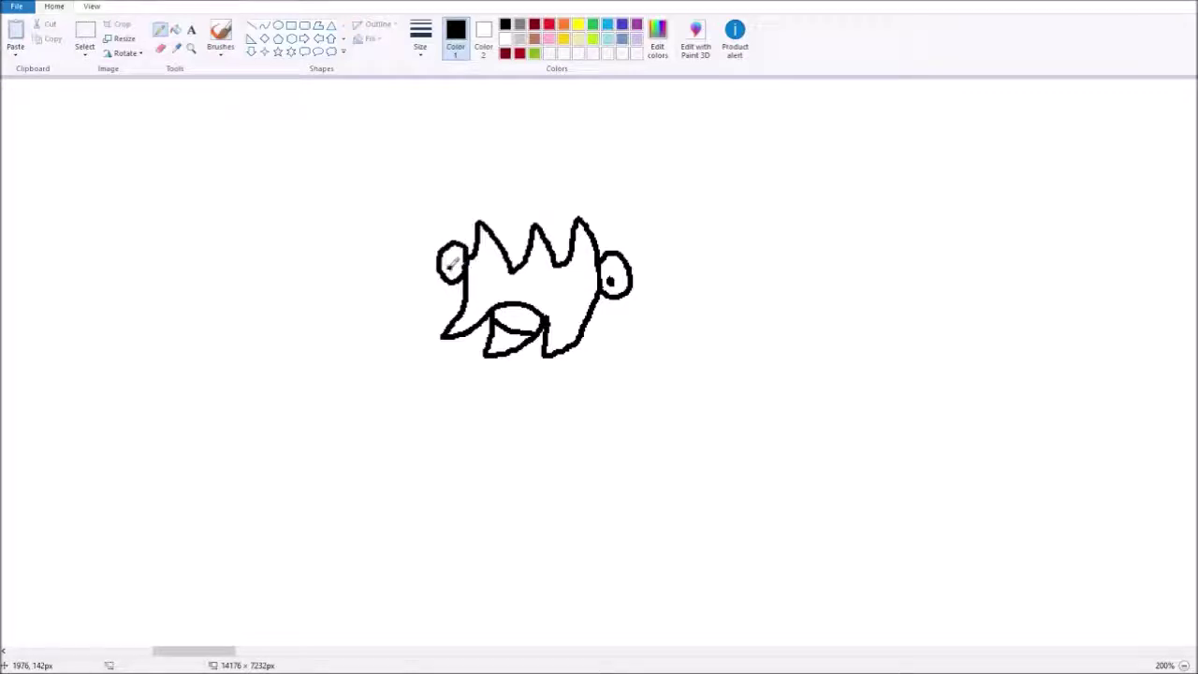
left_click(450, 267)
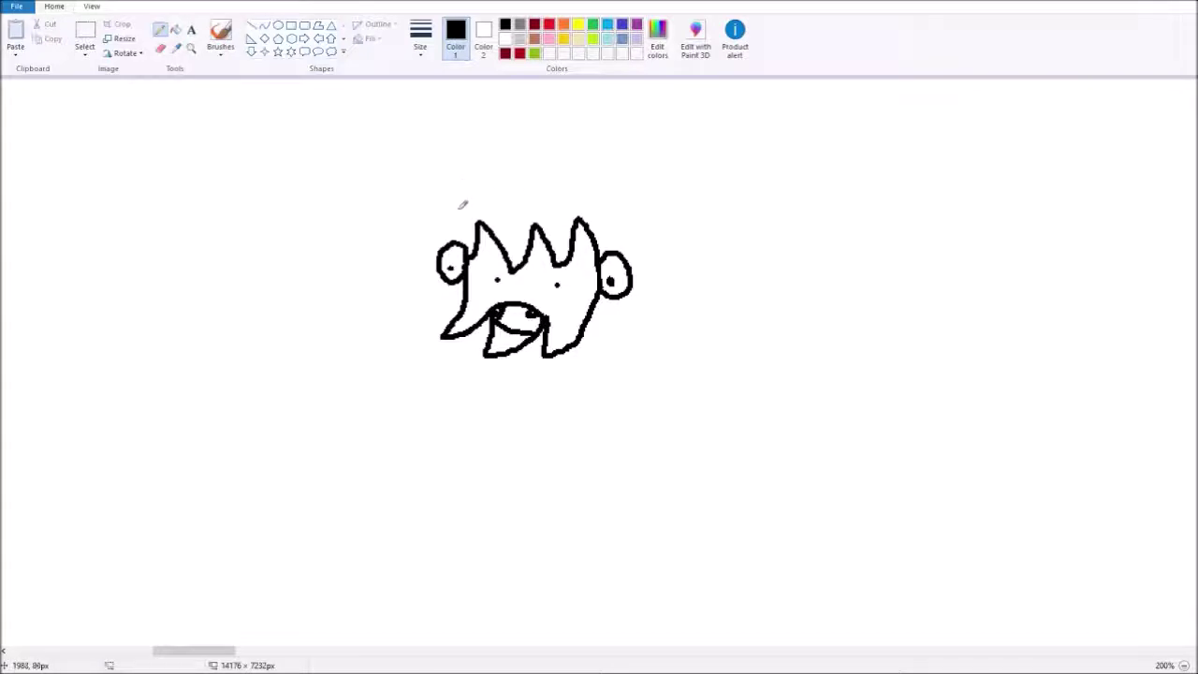
Step: Draw a wavy outline around the head, continuing along a long back and down the rear edge of the hind leg
mouse_move(479, 200)
left_mouse_down()
mouse_move(431, 229)
mouse_move(409, 321)
mouse_move(420, 379)
left_mouse_up()
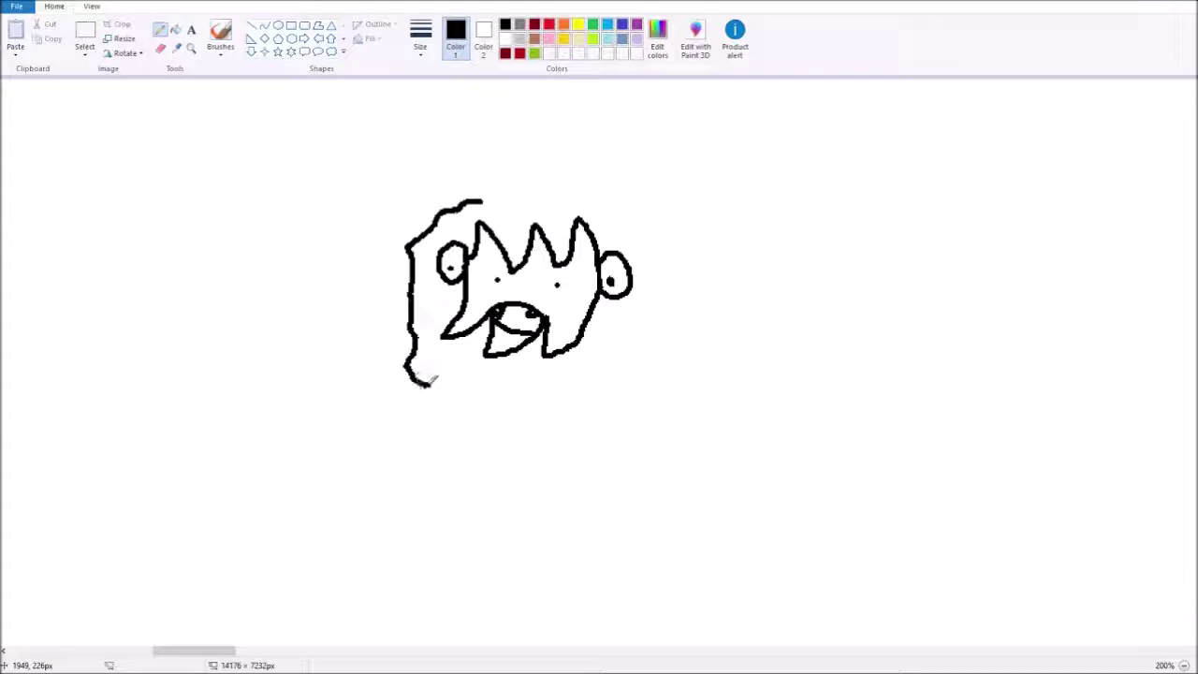
key("ctrl+z")
mouse_move(528, 186)
left_mouse_down()
mouse_move(461, 199)
mouse_move(440, 222)
mouse_move(420, 327)
mouse_move(465, 373)
mouse_move(565, 390)
mouse_move(611, 427)
left_mouse_up()
mouse_move(530, 184)
left_mouse_down()
mouse_move(640, 210)
mouse_move(661, 294)
mouse_move(701, 346)
mouse_move(1048, 342)
mouse_move(1133, 366)
mouse_move(1130, 485)
mouse_move(1102, 577)
mouse_move(1125, 646)
left_mouse_up()
scroll(1105, 499, "down", 3)
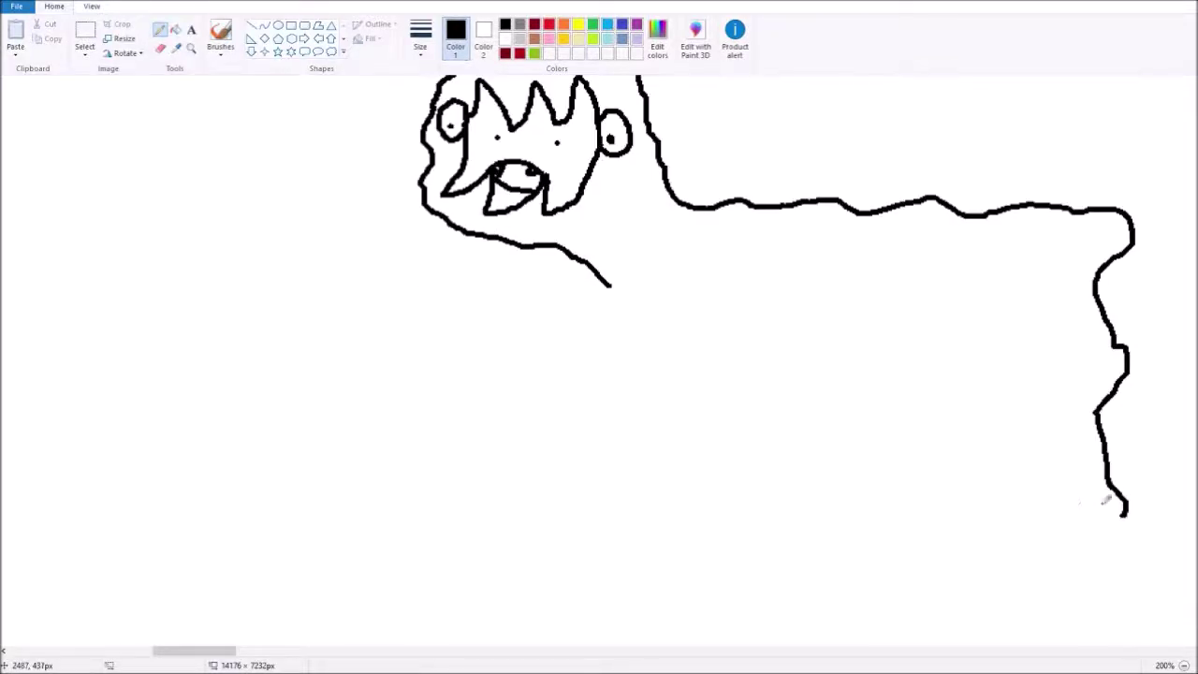
Step: Complete the near hind leg, the belly and both front legs, and add a far hind leg under the belly
mouse_move(1123, 513)
left_mouse_down()
mouse_move(1101, 535)
mouse_move(1035, 535)
mouse_move(1014, 320)
mouse_move(795, 322)
mouse_move(787, 505)
mouse_move(682, 512)
mouse_move(692, 315)
mouse_move(615, 283)
mouse_move(588, 481)
mouse_move(606, 502)
mouse_move(642, 495)
mouse_move(666, 305)
left_mouse_up()
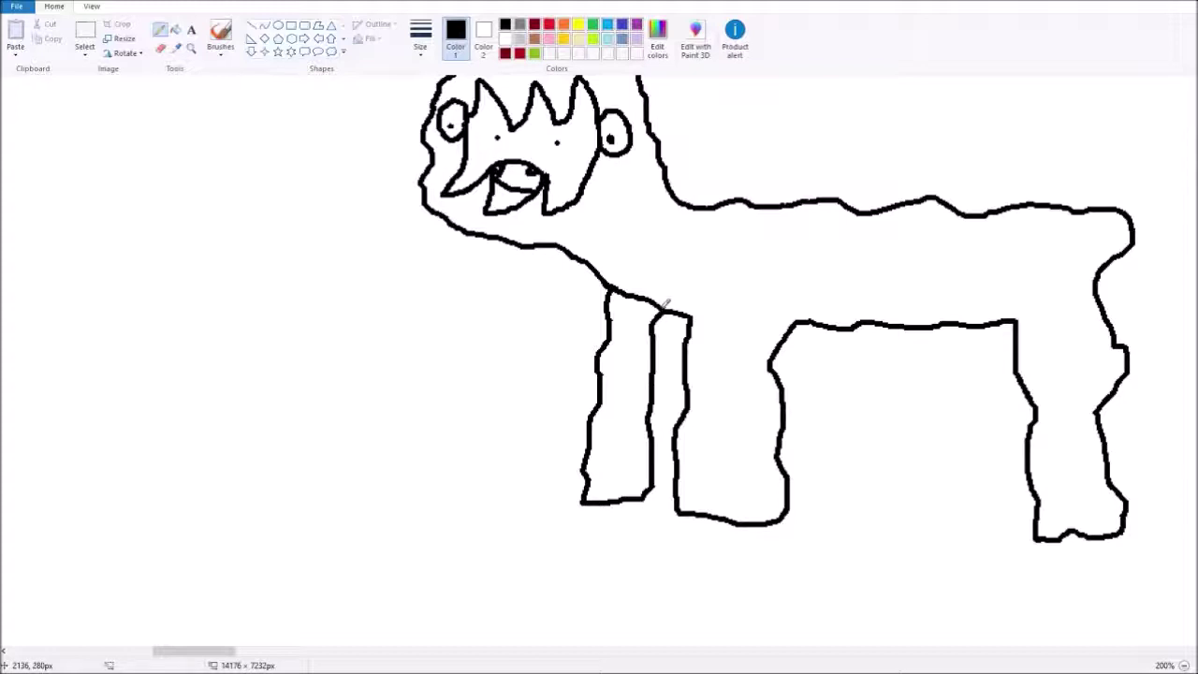
mouse_move(944, 328)
left_mouse_down()
mouse_move(921, 430)
mouse_move(932, 515)
mouse_move(1012, 529)
left_mouse_up()
key("ctrl+z")
mouse_move(940, 323)
left_mouse_down()
mouse_move(939, 503)
mouse_move(1008, 499)
mouse_move(1030, 457)
mouse_move(1014, 330)
left_mouse_up()
key("ctrl+z")
mouse_move(940, 321)
left_mouse_down()
mouse_move(931, 387)
mouse_move(952, 501)
mouse_move(1000, 504)
mouse_move(1009, 430)
mouse_move(985, 323)
left_mouse_up()
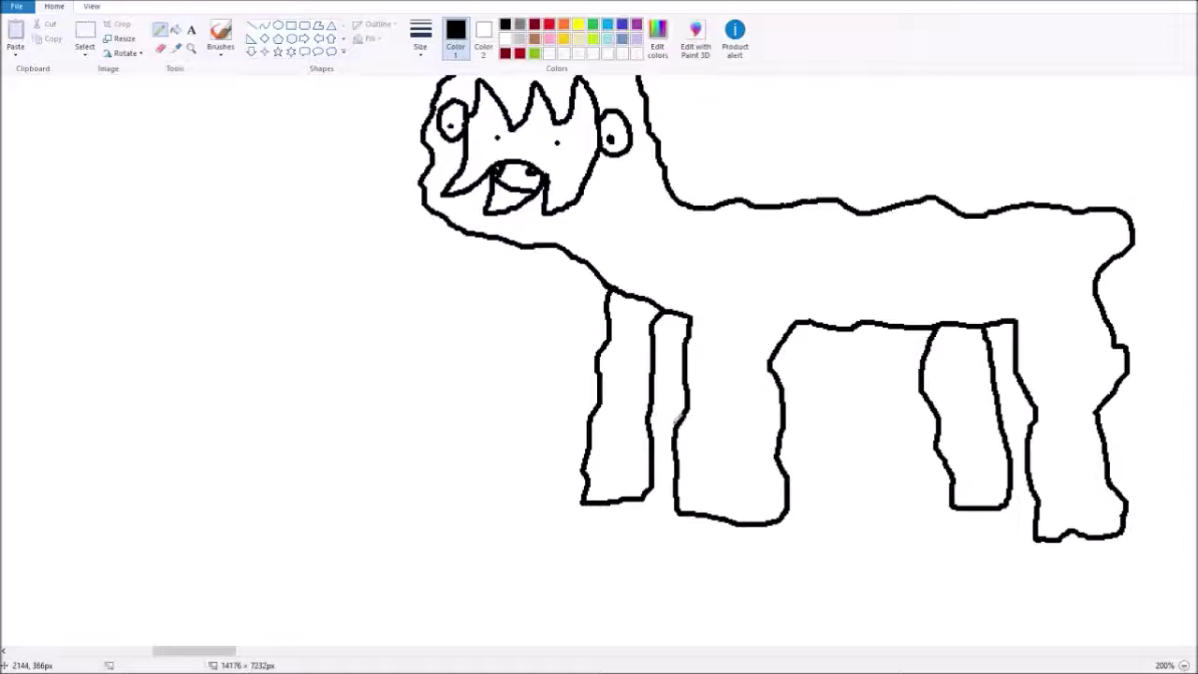
Step: Draw a curved ankle band with three black studs on each of the two front legs
mouse_move(680, 421)
left_mouse_down()
mouse_move(737, 442)
mouse_move(781, 431)
left_mouse_up()
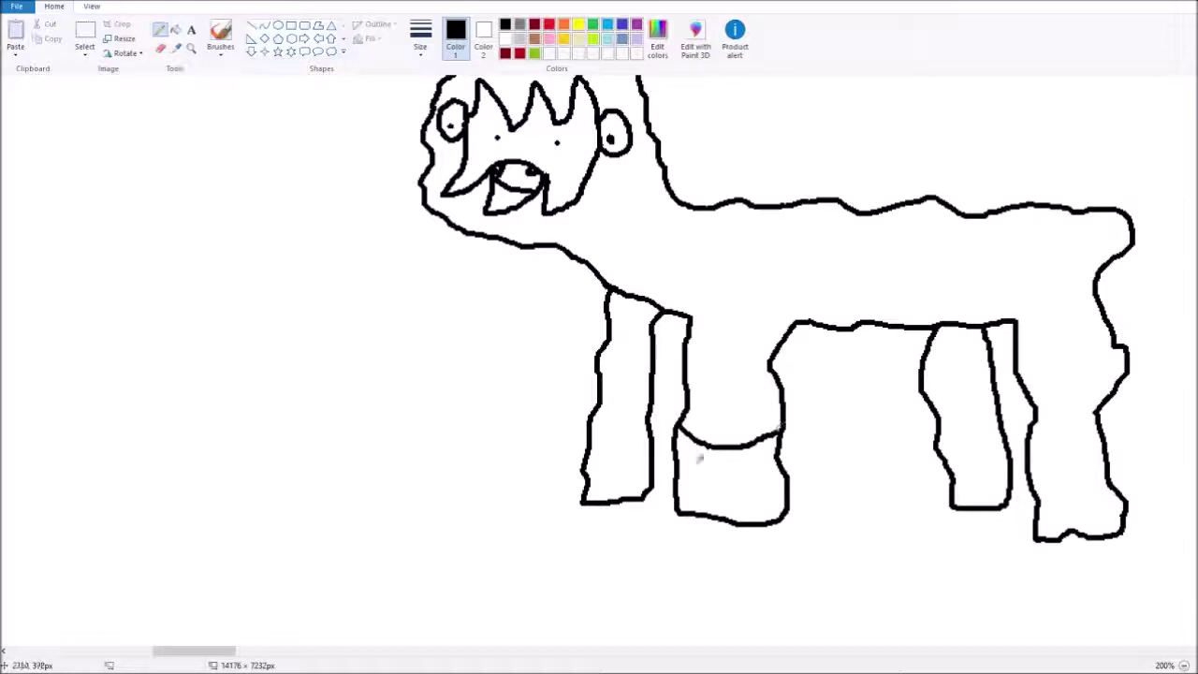
mouse_move(683, 462)
left_mouse_down()
mouse_move(739, 478)
mouse_move(768, 473)
left_mouse_up()
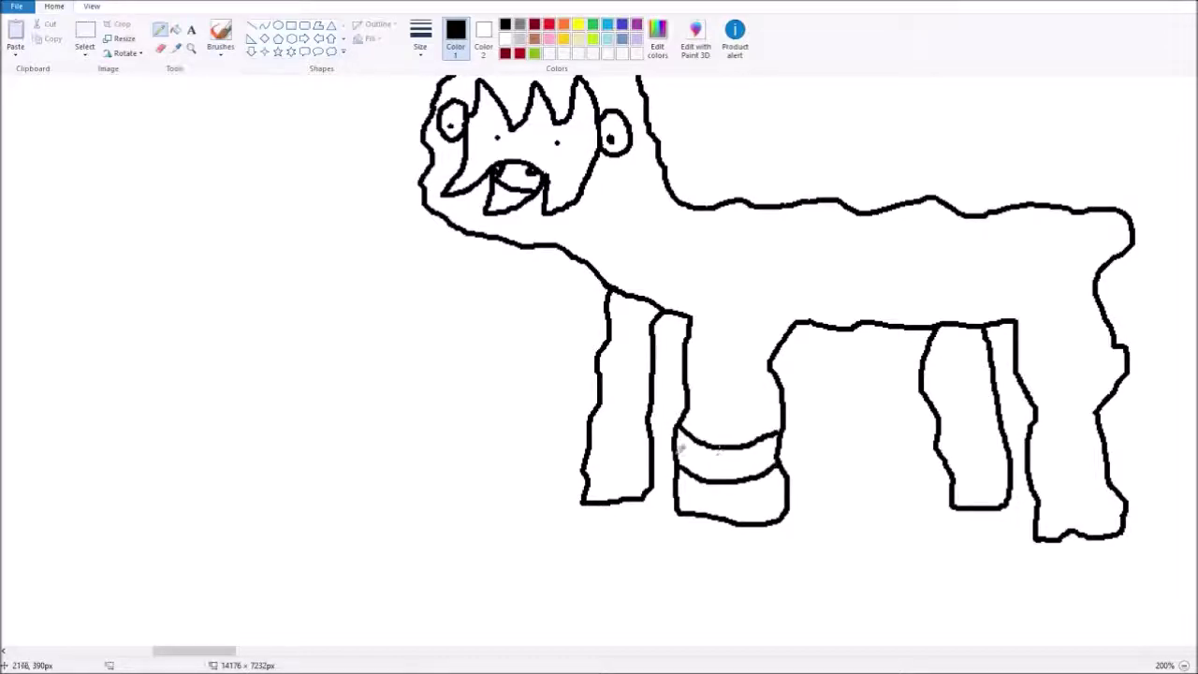
left_click_drag(723, 456, 730, 459)
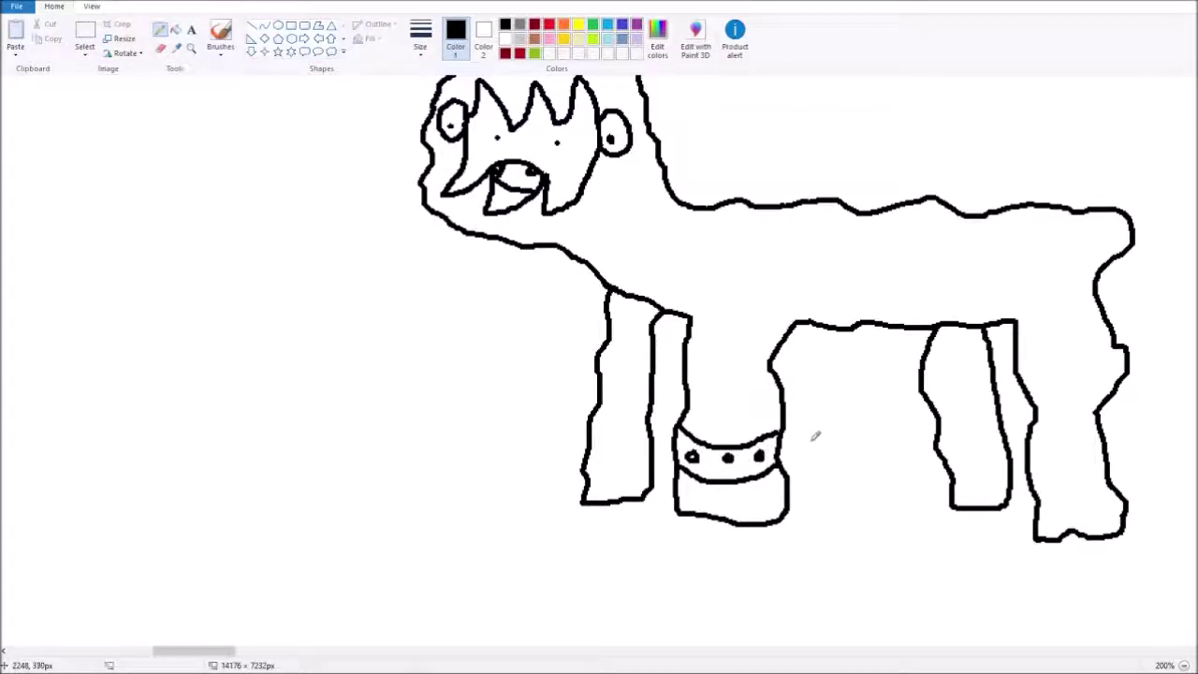
left_click_drag(591, 420, 650, 427)
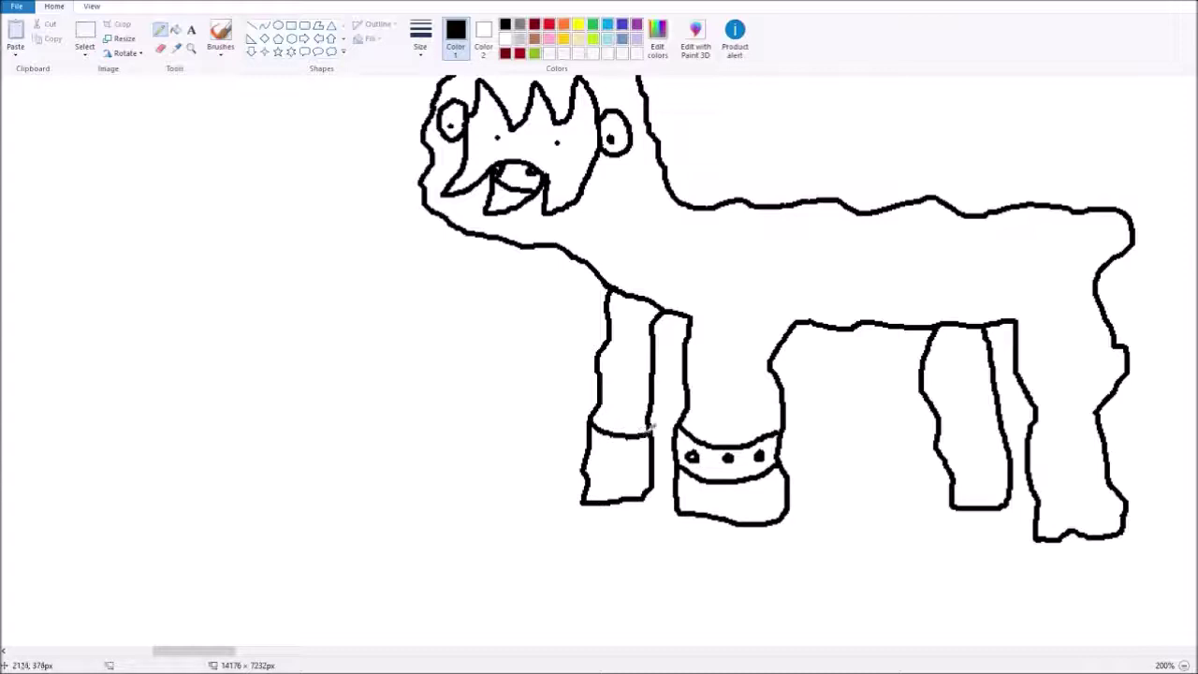
left_click_drag(586, 462, 652, 464)
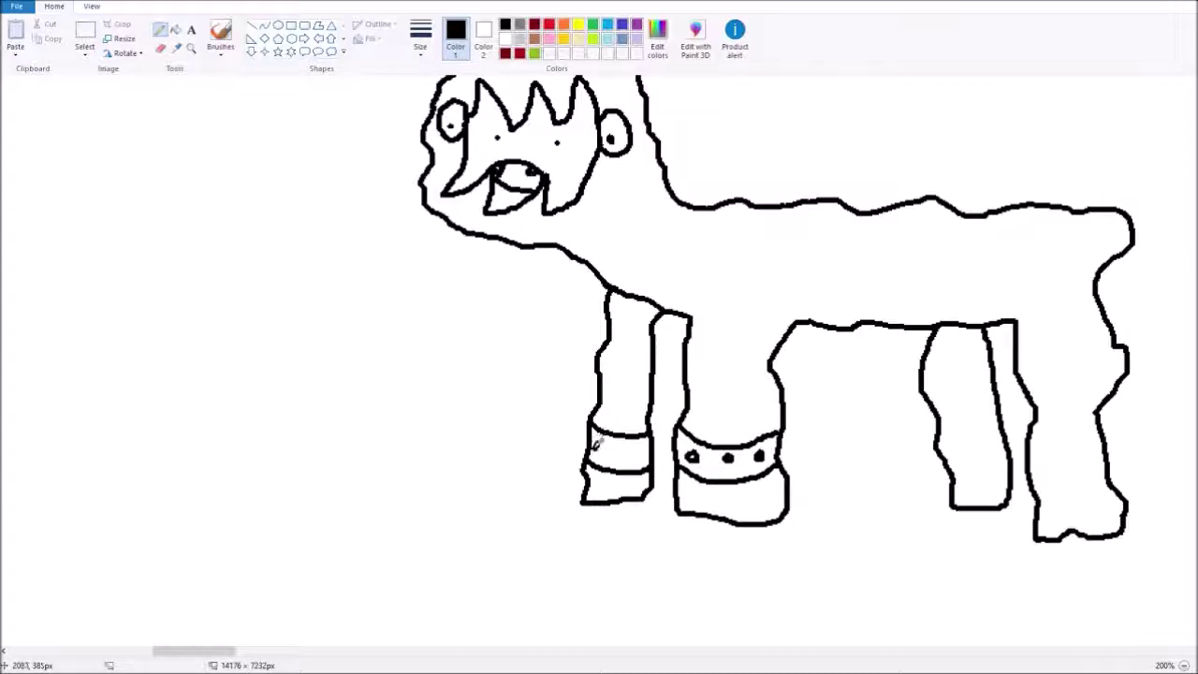
left_click(624, 451)
left_click_drag(637, 450, 647, 447)
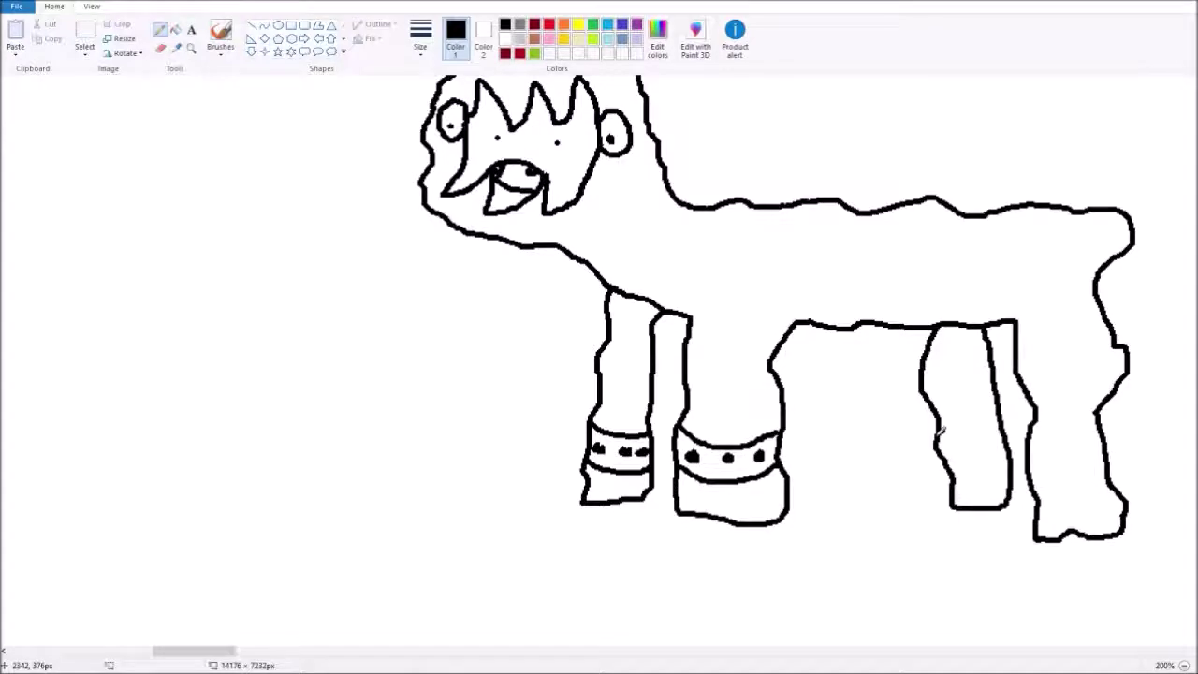
Step: Draw matching ankle bands with three black studs on the two hind legs
left_click_drag(939, 433, 995, 432)
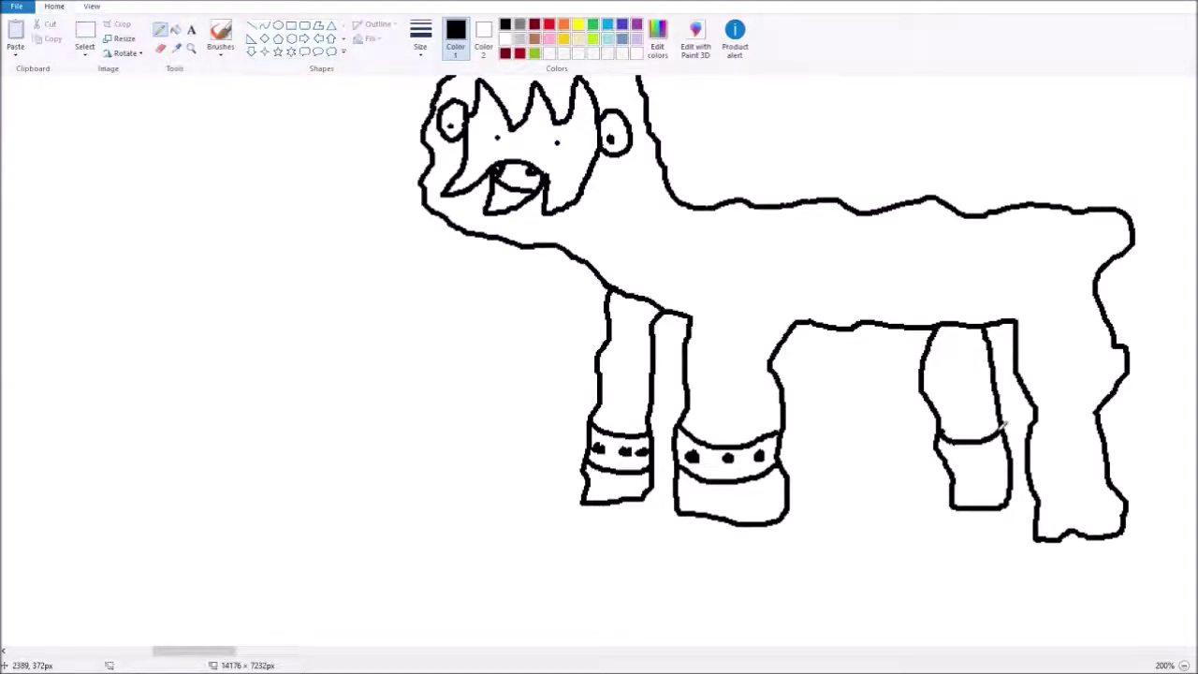
left_click_drag(950, 473, 1001, 469)
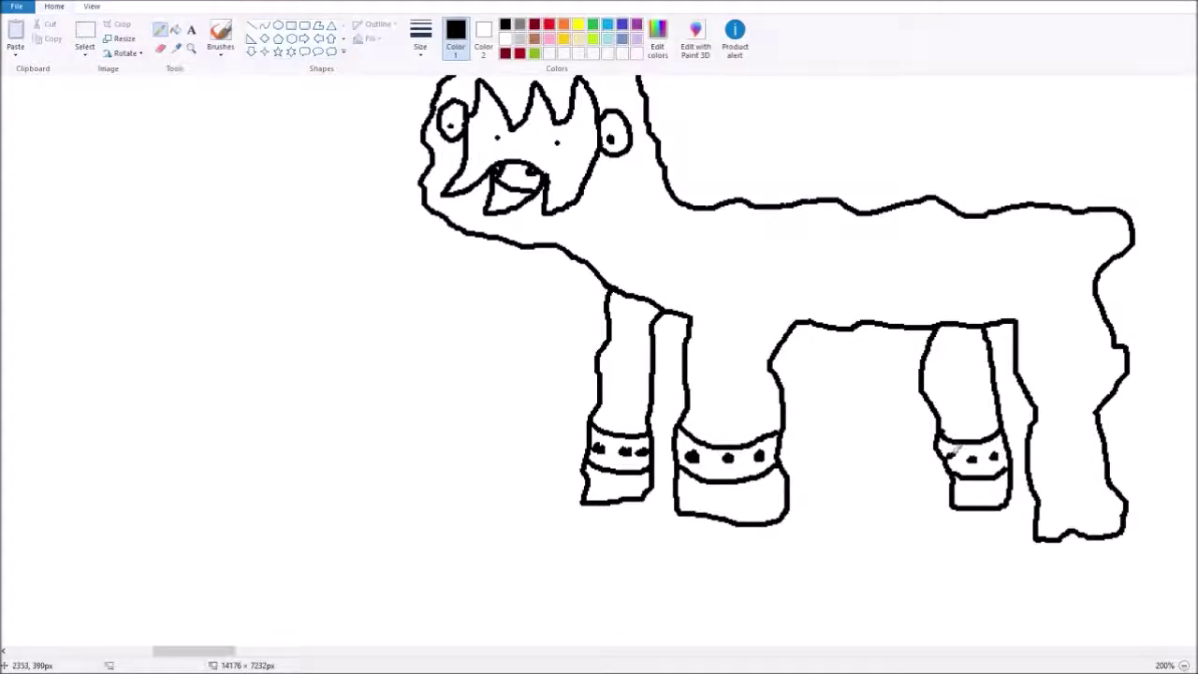
left_click_drag(1028, 457, 1115, 438)
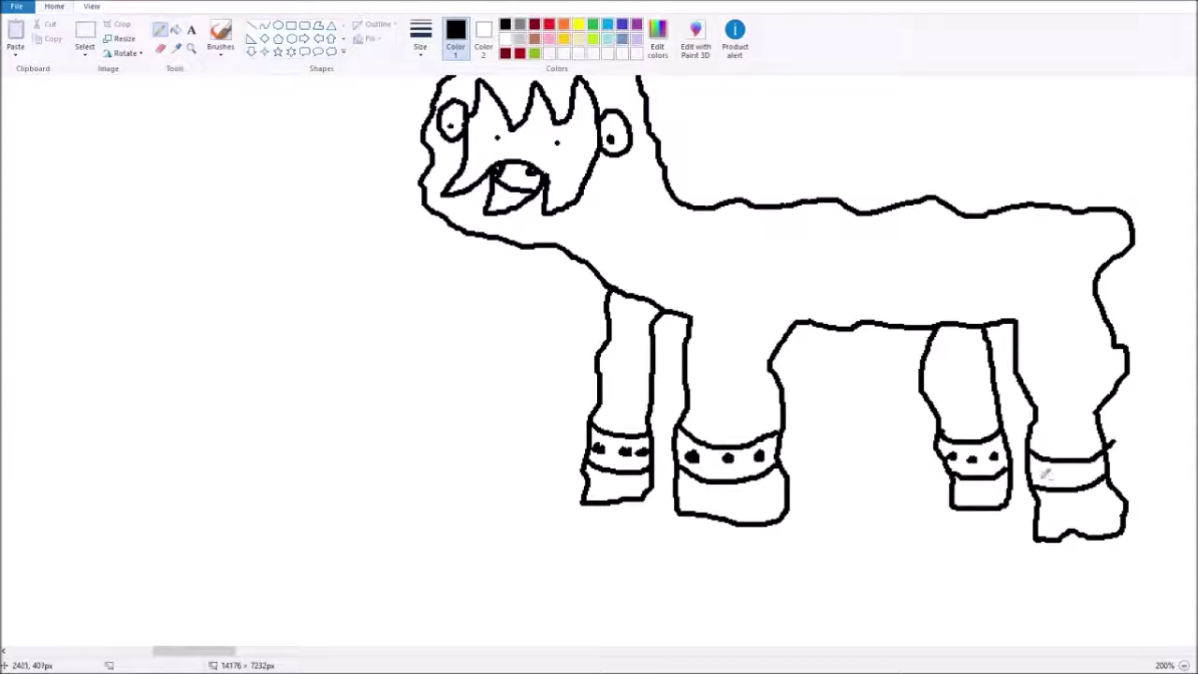
left_click_drag(1035, 486, 1110, 474)
left_click_drag(1076, 475, 1084, 469)
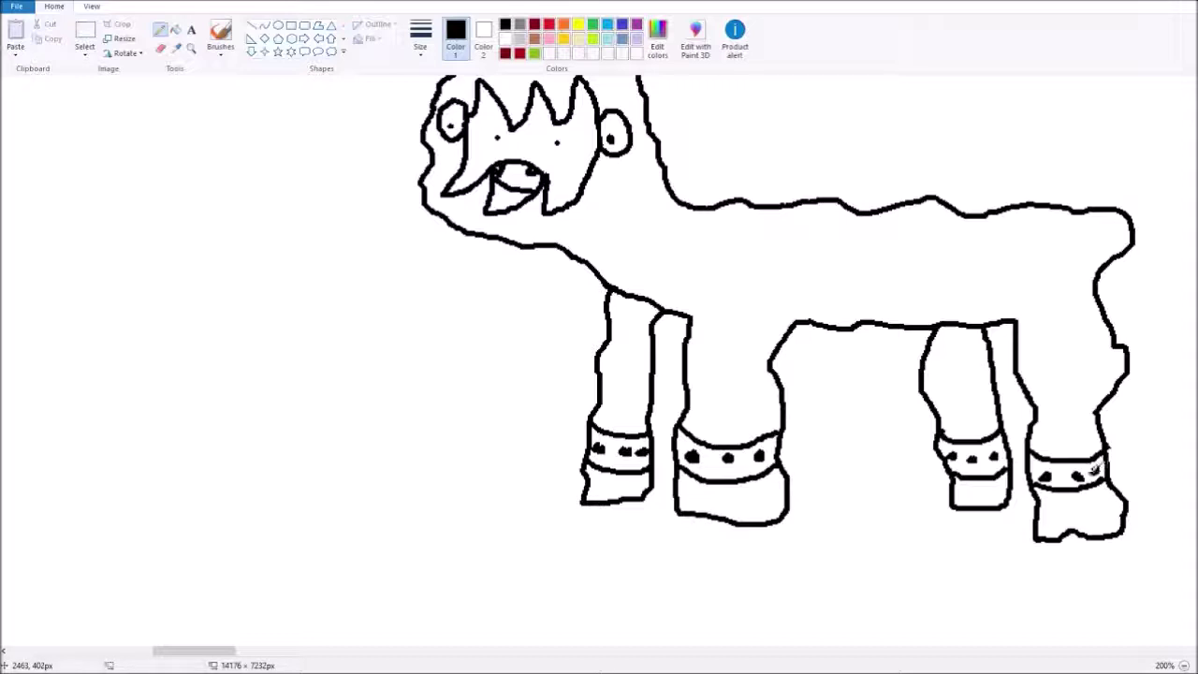
Step: Draw a long wavy mane trailing from the head over the back, split into four sections by three curved lines
scroll(968, 410, "up", 3)
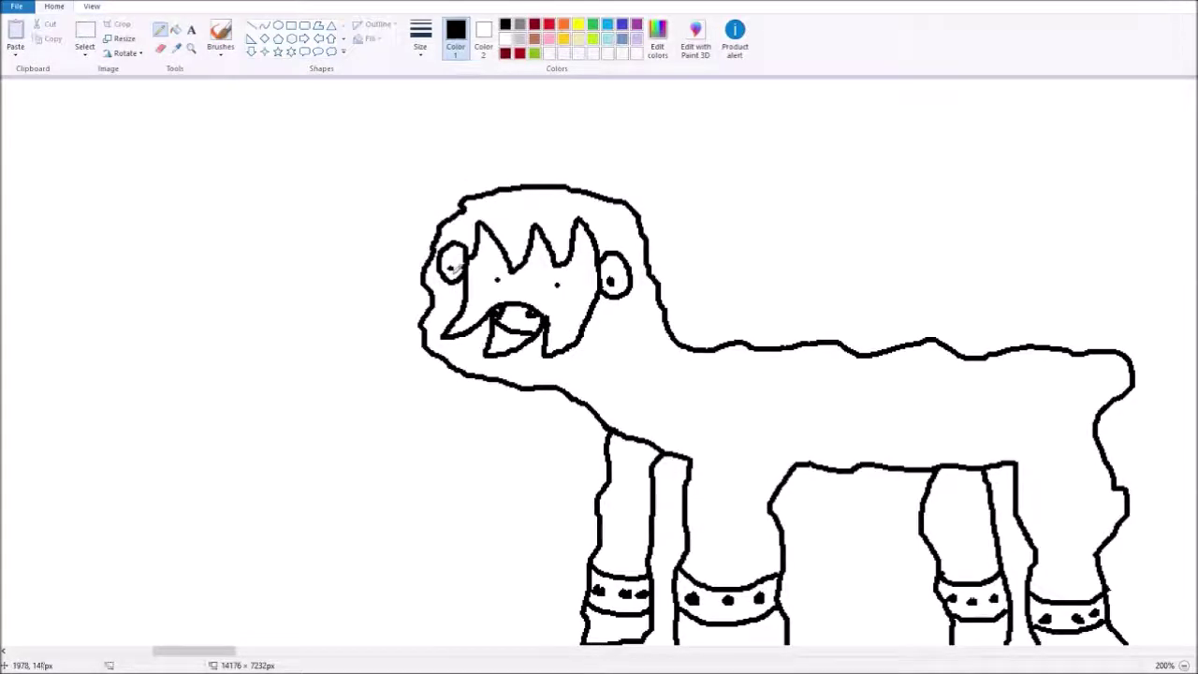
mouse_move(462, 198)
left_mouse_down()
mouse_move(510, 161)
mouse_move(761, 156)
mouse_move(800, 178)
mouse_move(696, 250)
mouse_move(650, 261)
left_mouse_up()
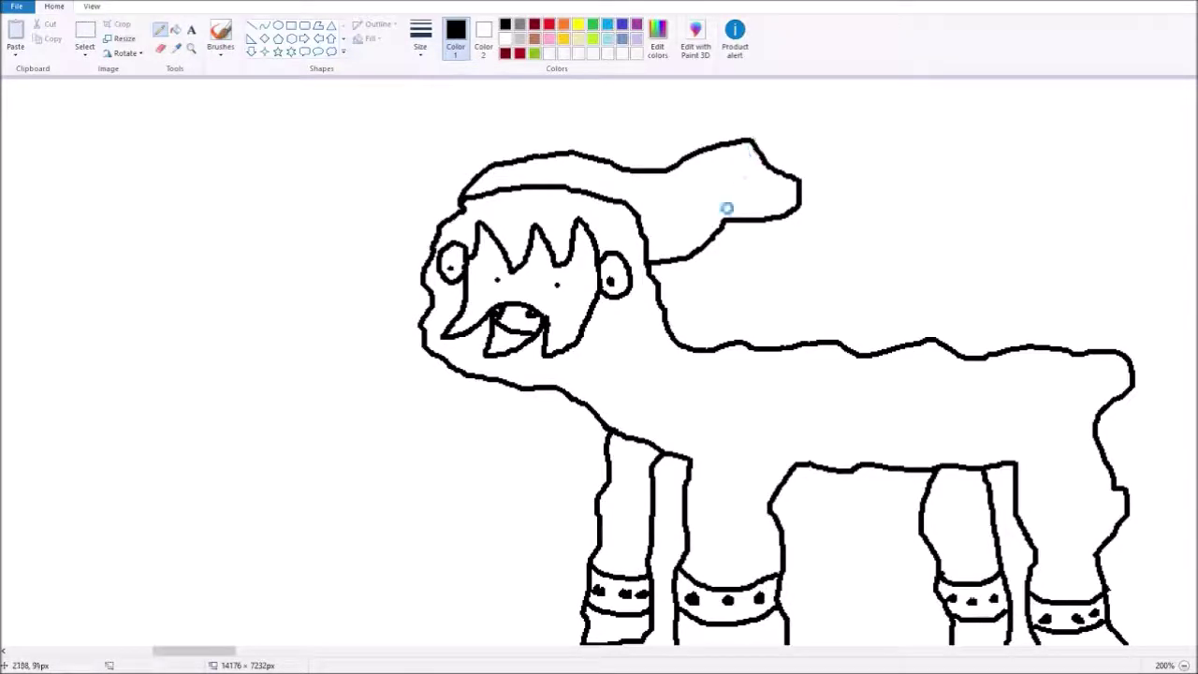
key("ctrl+z")
mouse_move(670, 318)
left_mouse_down()
mouse_move(823, 273)
mouse_move(832, 191)
mouse_move(792, 163)
mouse_move(734, 171)
mouse_move(659, 153)
mouse_move(595, 174)
mouse_move(490, 175)
mouse_move(463, 202)
left_mouse_up()
mouse_move(798, 159)
left_mouse_down()
mouse_move(838, 181)
mouse_move(909, 171)
mouse_move(970, 191)
mouse_move(1013, 267)
mouse_move(914, 287)
mouse_move(837, 323)
mouse_move(741, 322)
left_mouse_up()
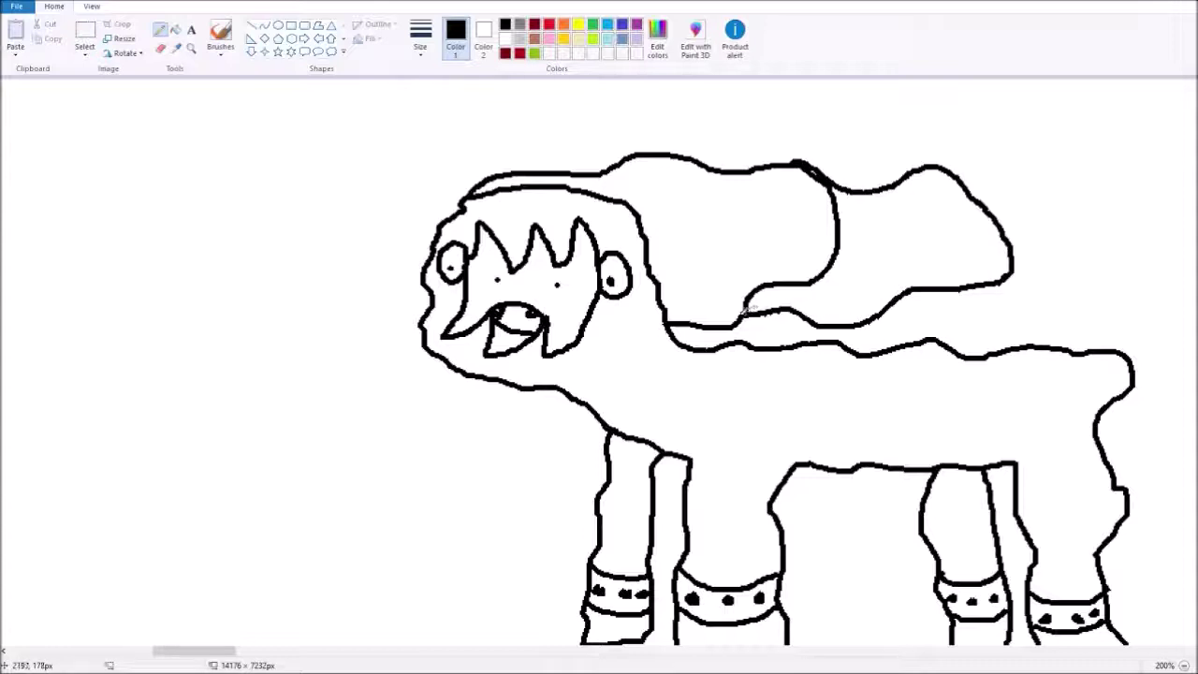
mouse_move(931, 165)
left_mouse_down()
mouse_move(990, 157)
mouse_move(1125, 195)
mouse_move(1067, 280)
mouse_move(983, 284)
left_mouse_up()
mouse_move(1119, 195)
left_mouse_down()
mouse_move(1155, 183)
mouse_move(1184, 268)
mouse_move(1121, 268)
left_mouse_up()
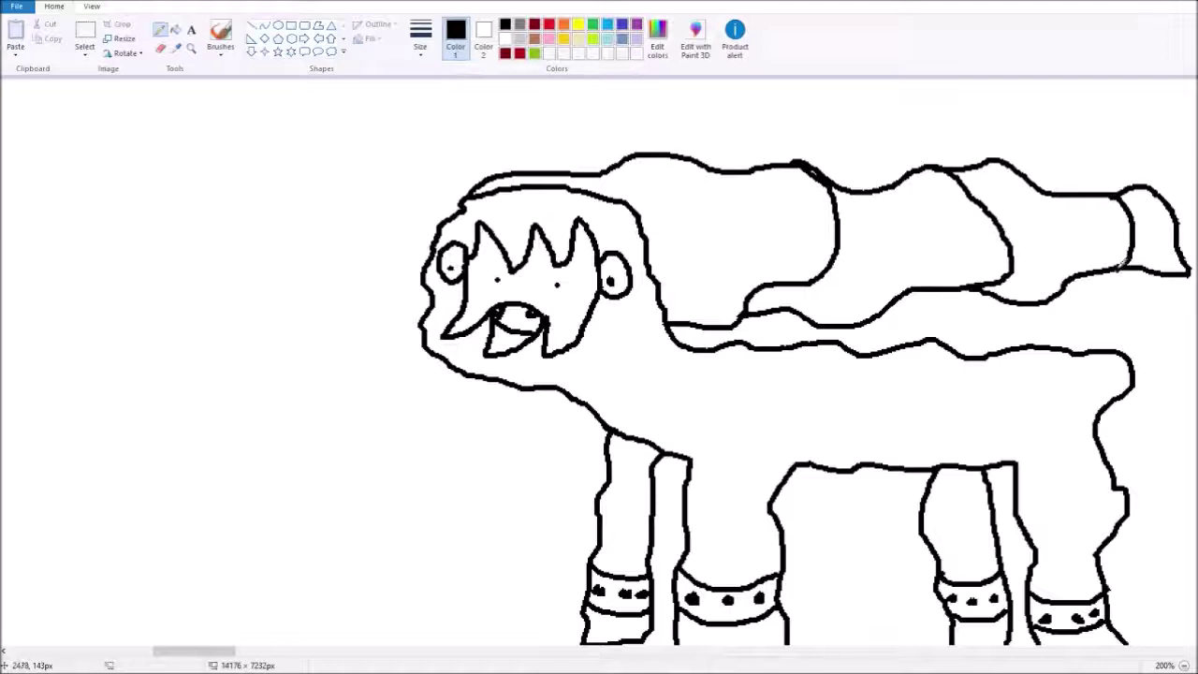
Step: Switch to the Fill tool with the whole maned creature in view at 100% zoom
left_click(1184, 665)
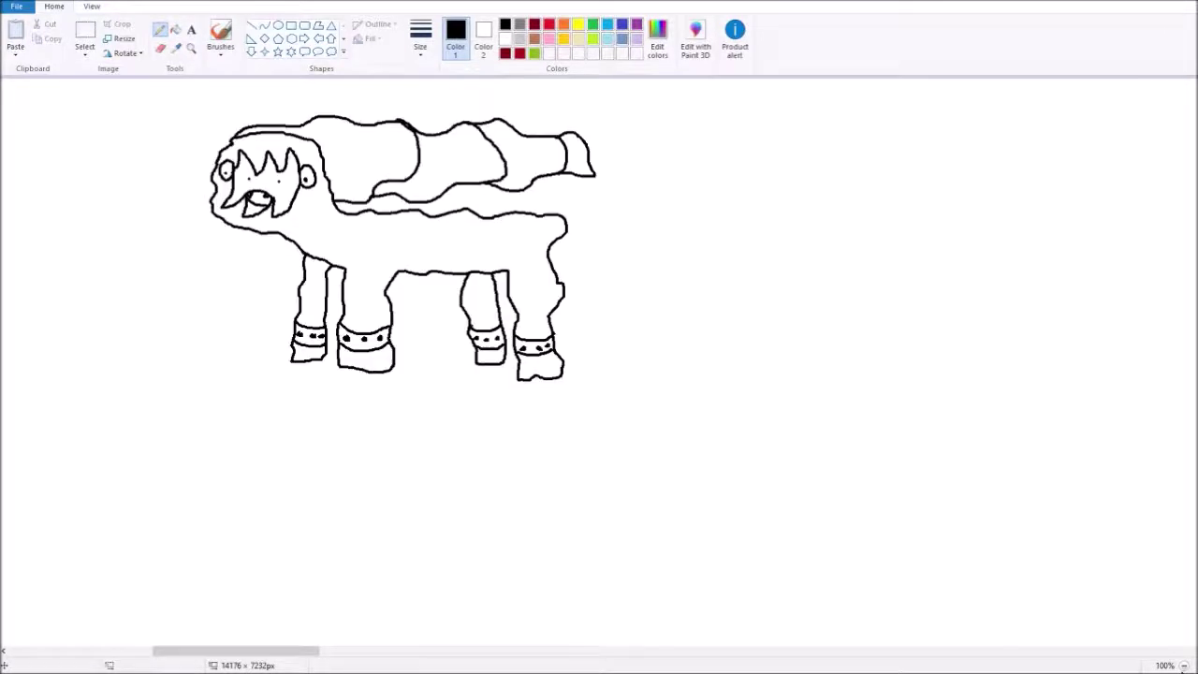
left_click(175, 31)
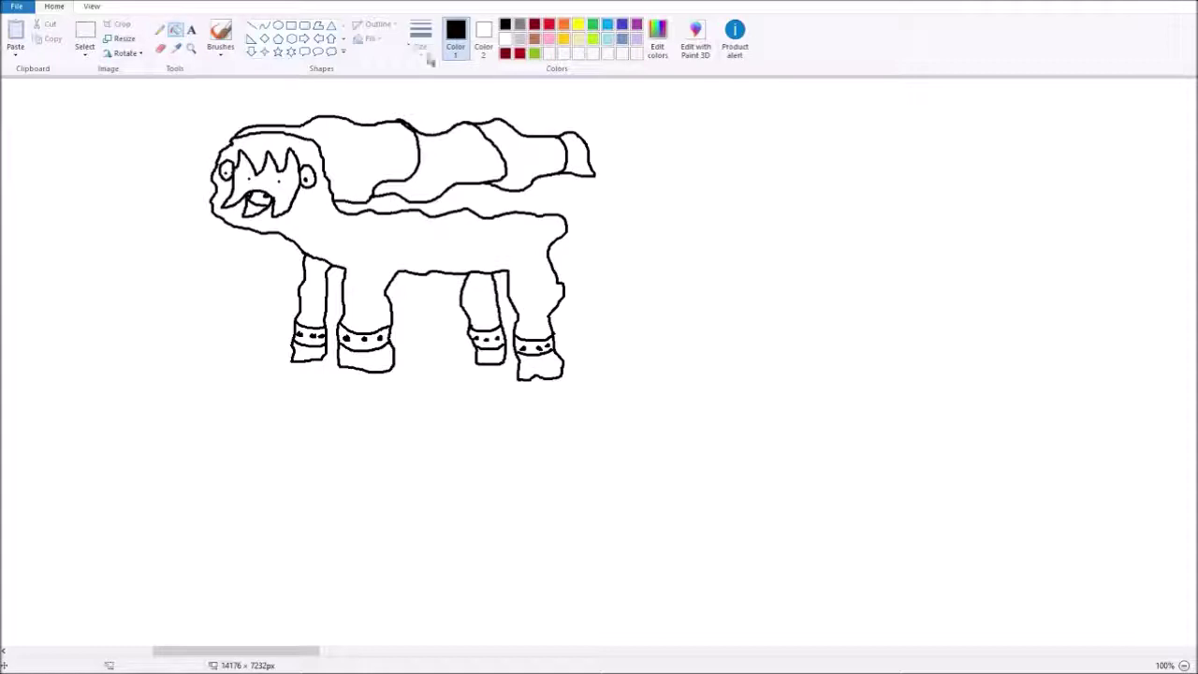
left_click(534, 38)
left_click(450, 265)
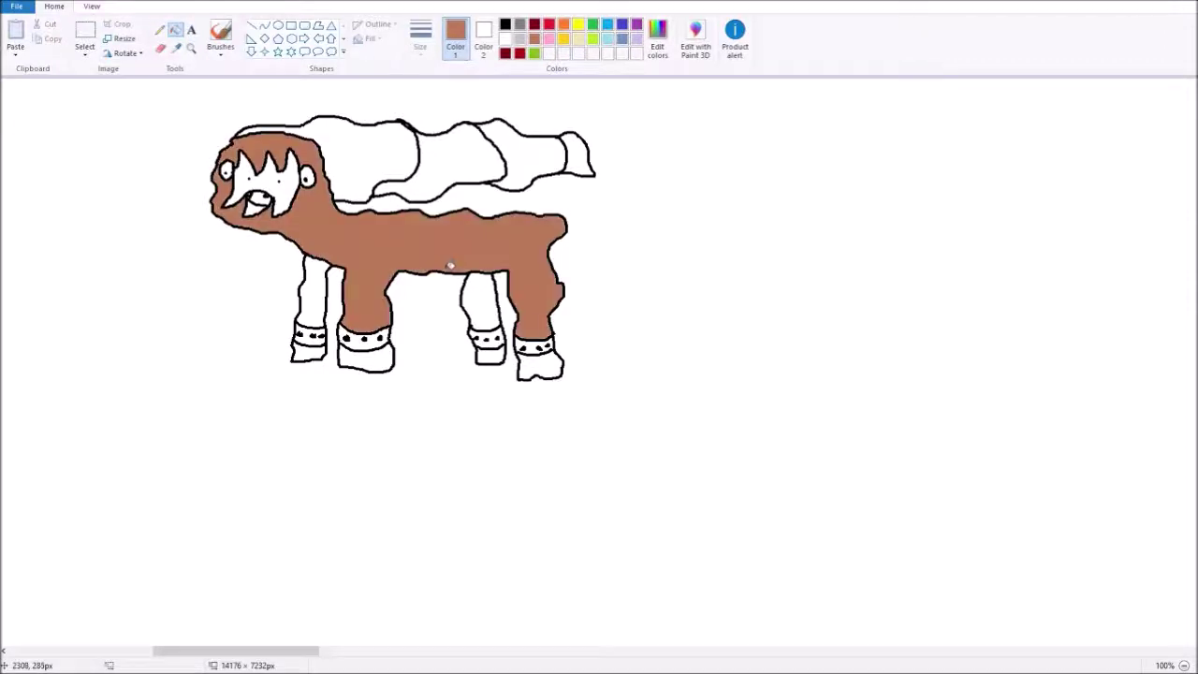
key("ctrl+z")
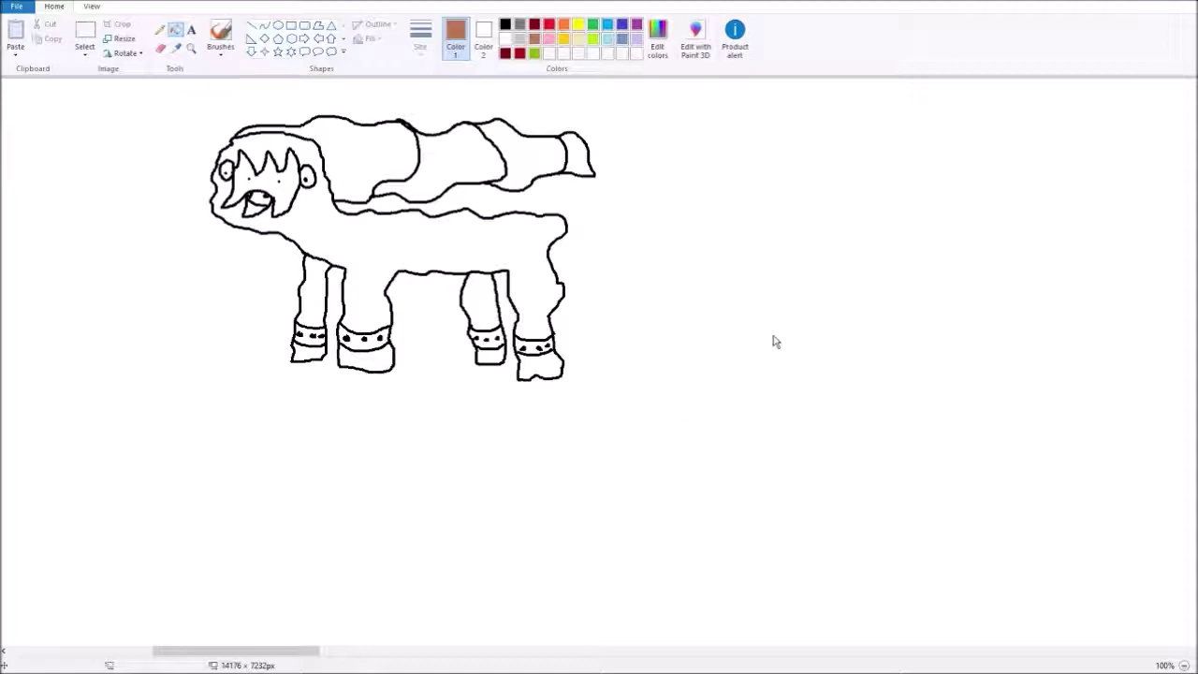
left_click(402, 245)
left_click(371, 359)
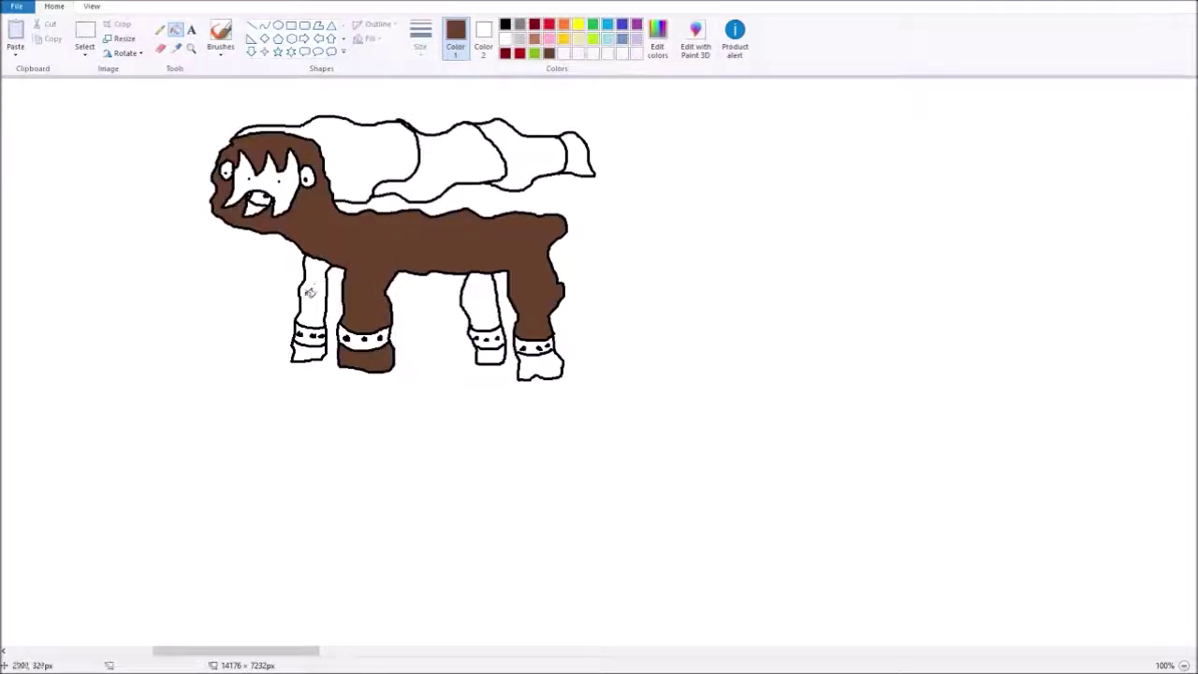
key("ctrl+z")
key("ctrl+z")
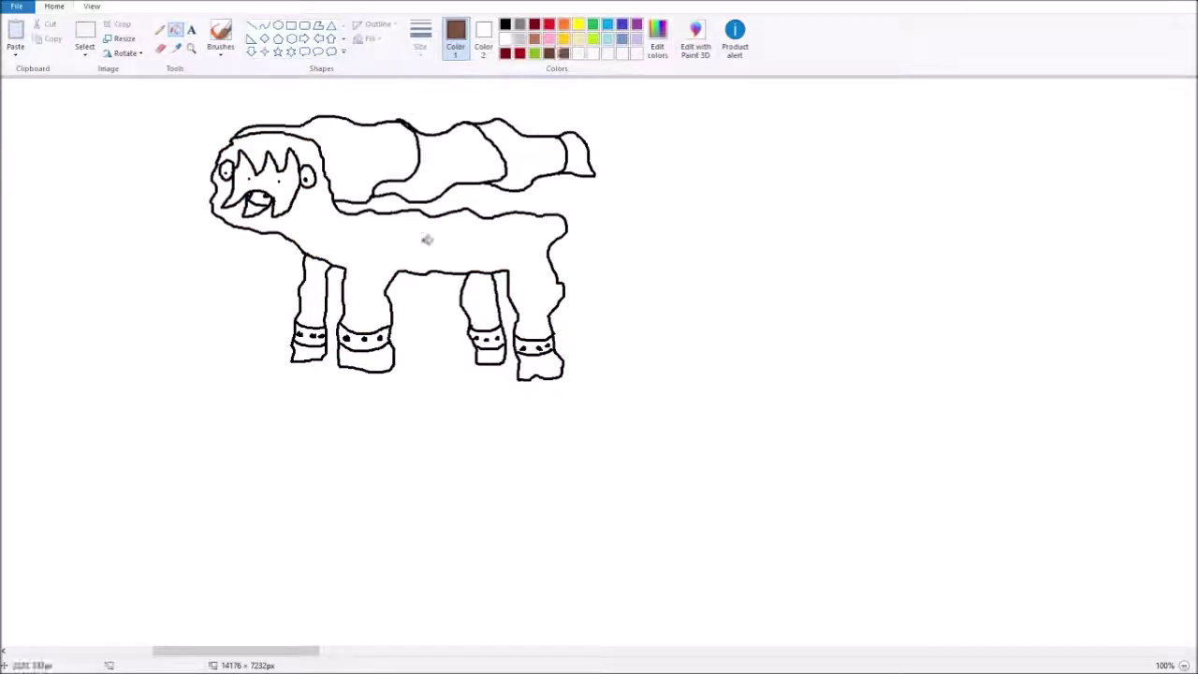
Step: Fill the maned creature's head, body, four legs and hooves with a medium brown
left_click(383, 255)
left_click(313, 292)
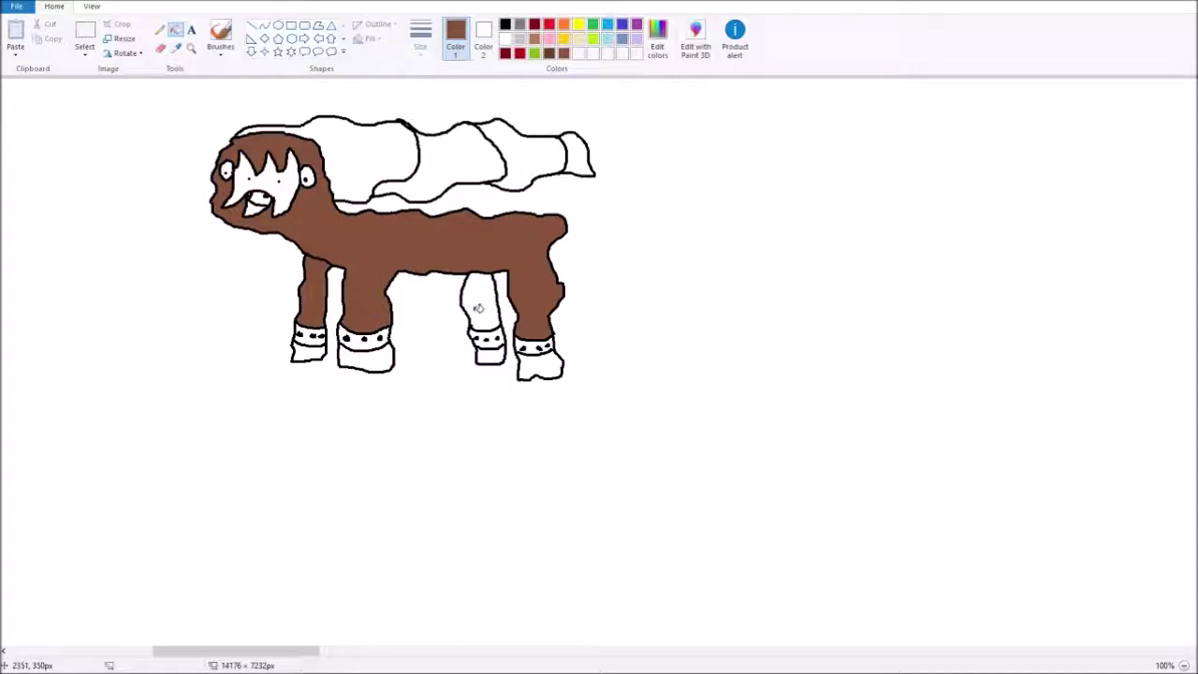
left_click(481, 309)
left_click(524, 363)
left_click(487, 354)
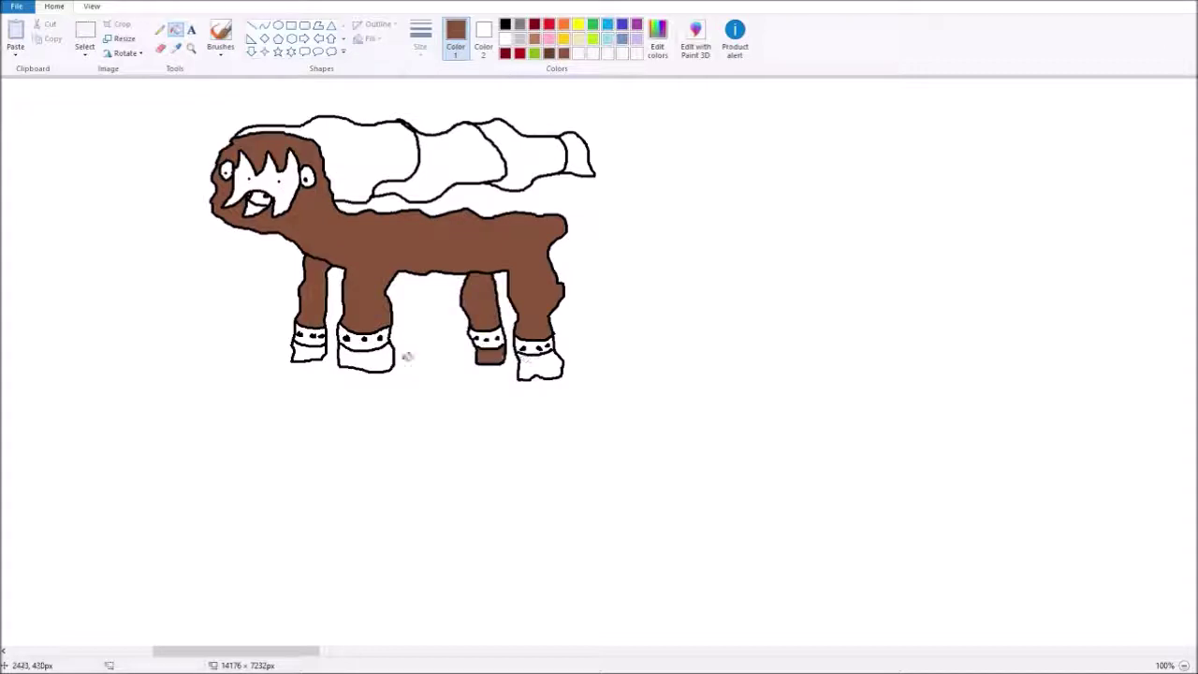
left_click(365, 357)
left_click(304, 353)
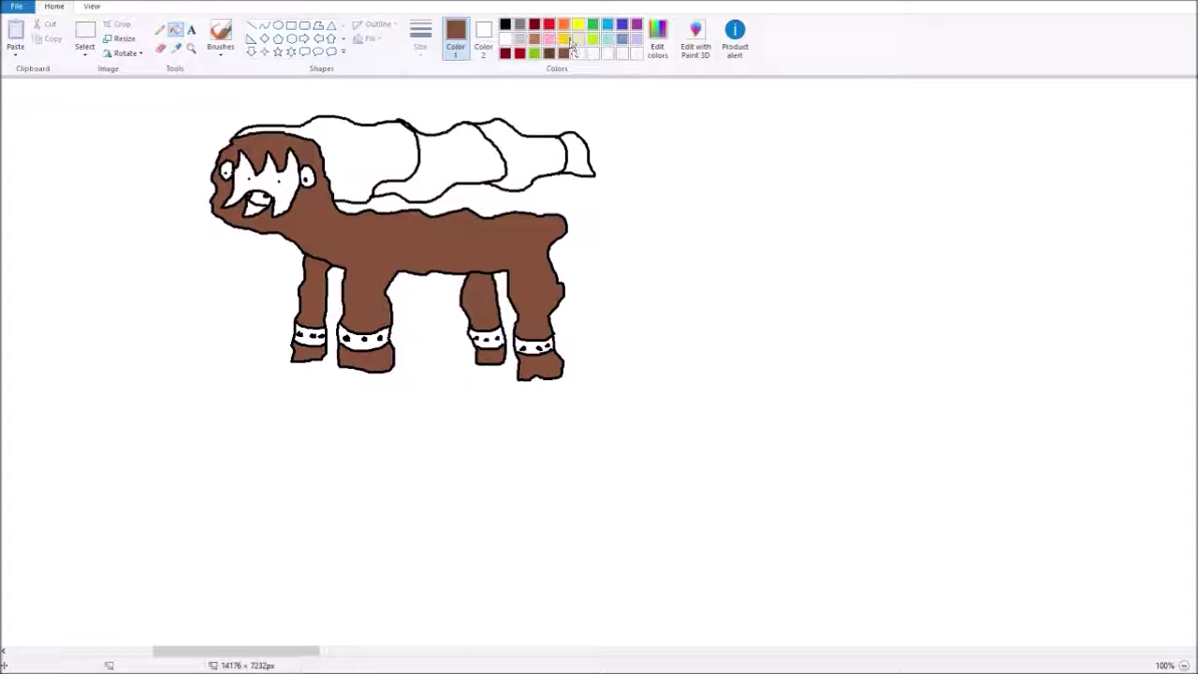
Step: Fill the creature's face and all four studded ankle bands with dark grey
left_click(520, 24)
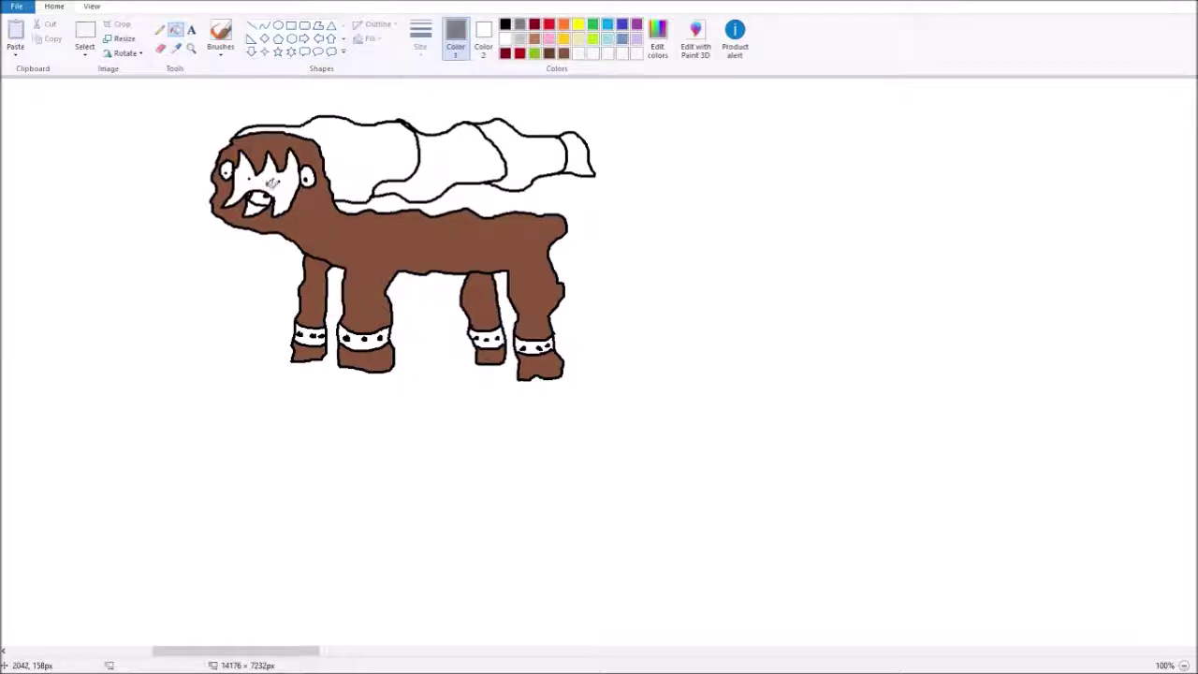
left_click(272, 183)
left_click(310, 329)
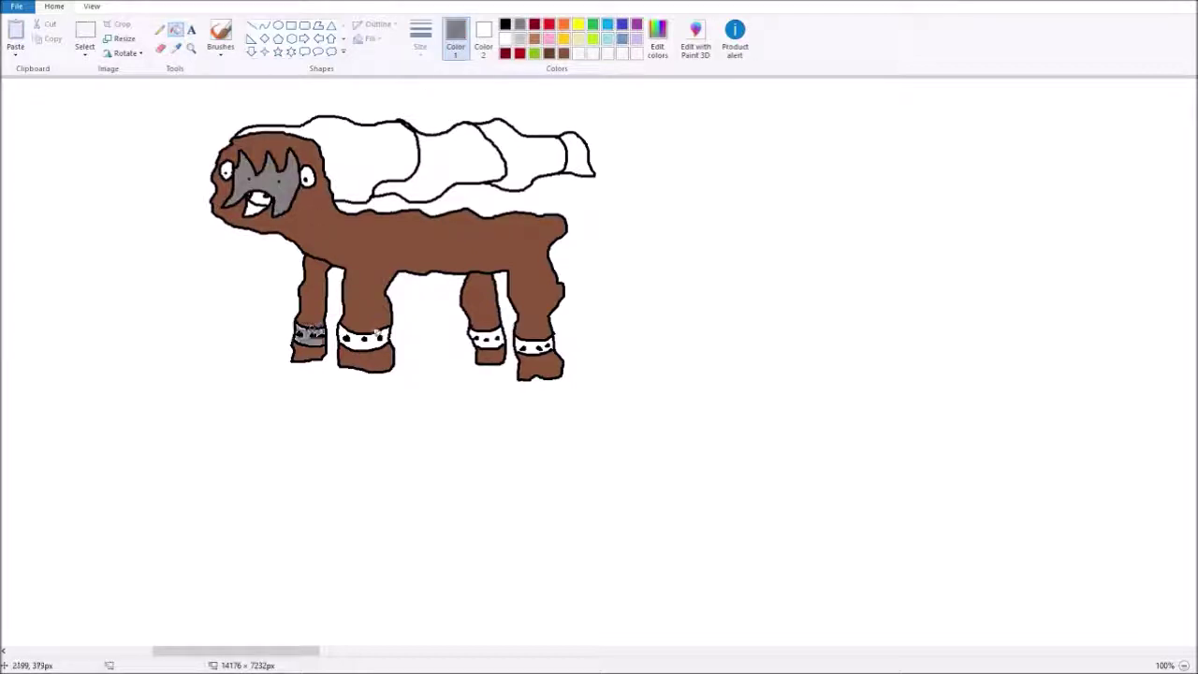
left_click(378, 333)
left_click(489, 333)
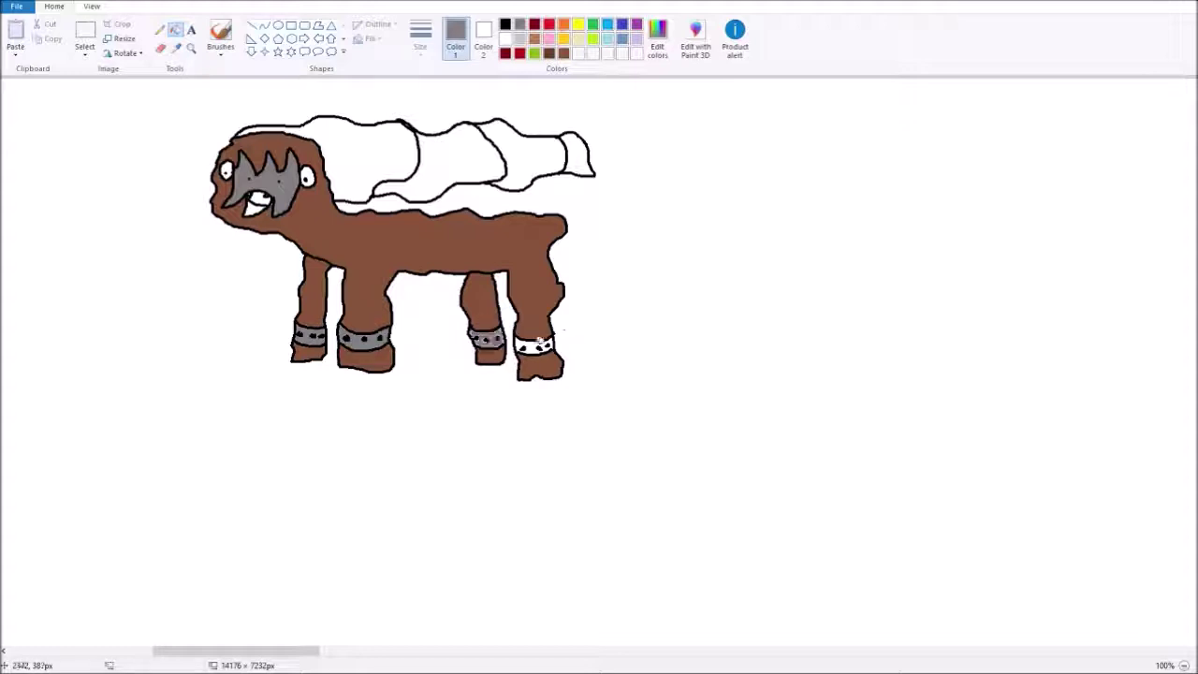
left_click(537, 343)
Step: Draw slanted black brows over both eyes, and fill the mouth area with dark grey below and pink above
left_click(506, 24)
left_click(160, 29)
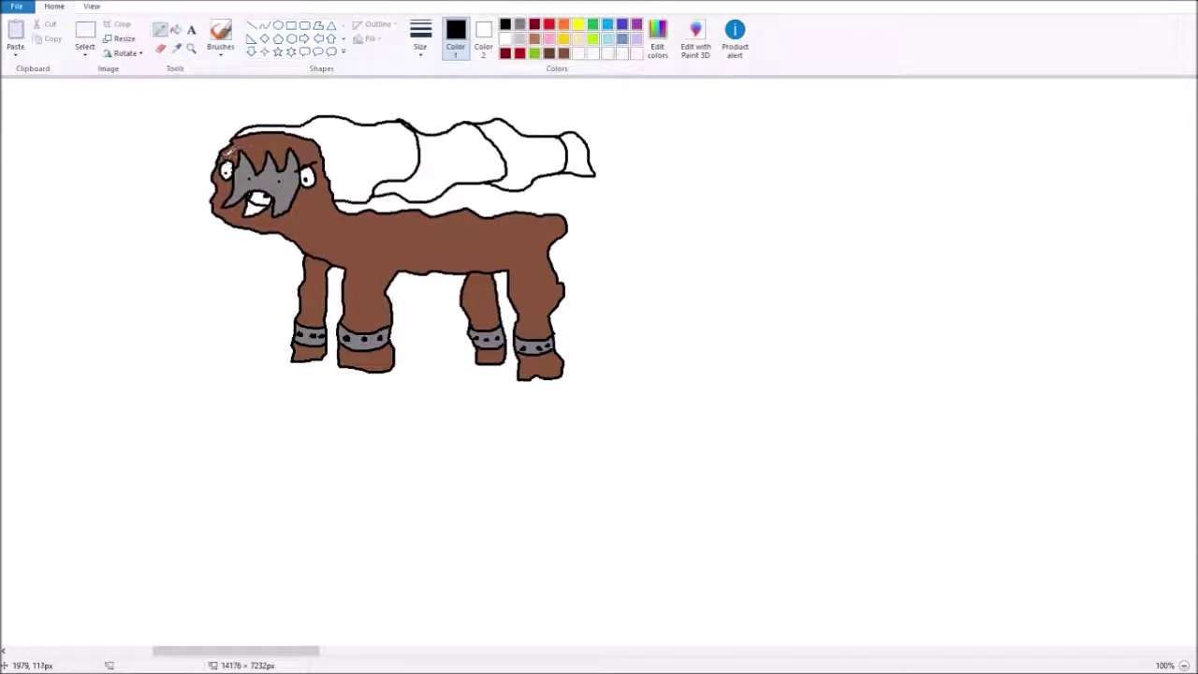
left_click(175, 29)
left_click(520, 26)
left_click(255, 203)
left_click(548, 38)
left_click(257, 197)
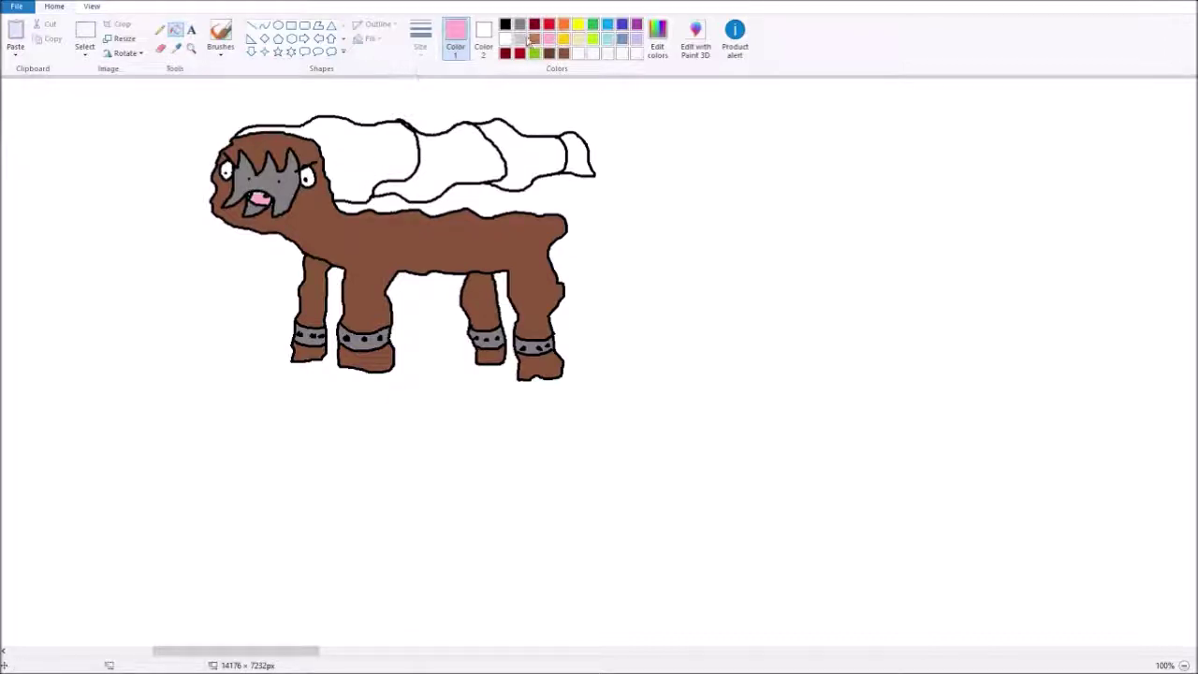
Step: Fill the mane's four sections, from head to tip, with dark grey, light grey, pale pink and rose pink
left_click(520, 23)
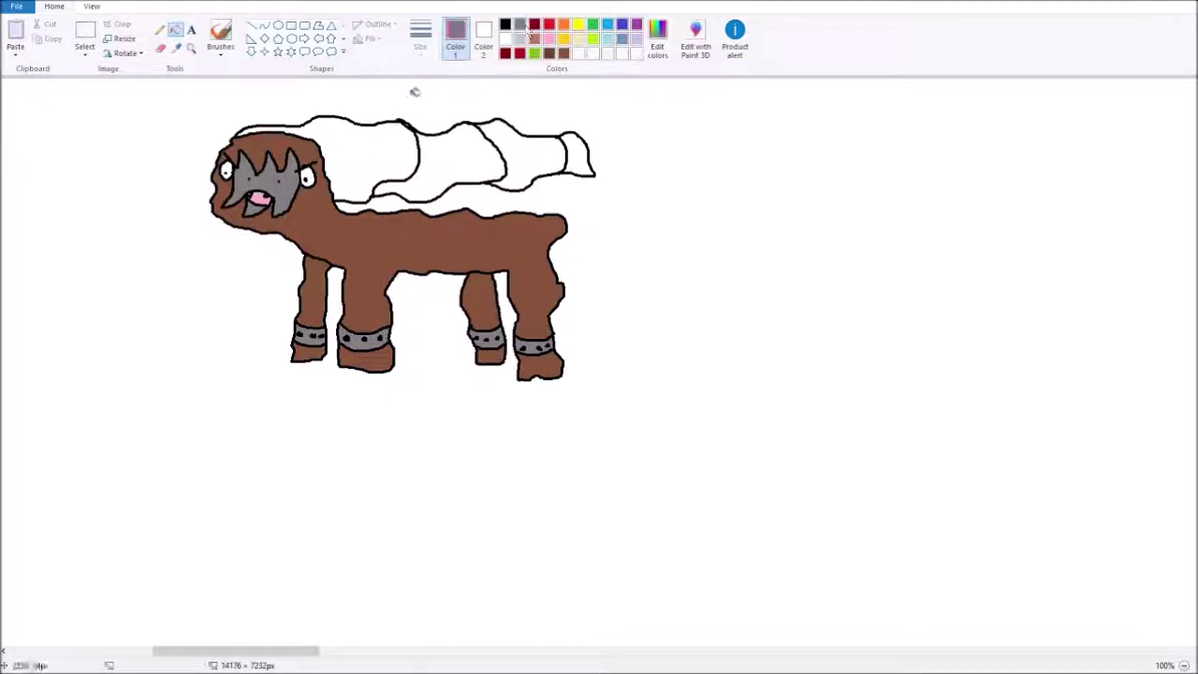
left_click(393, 140)
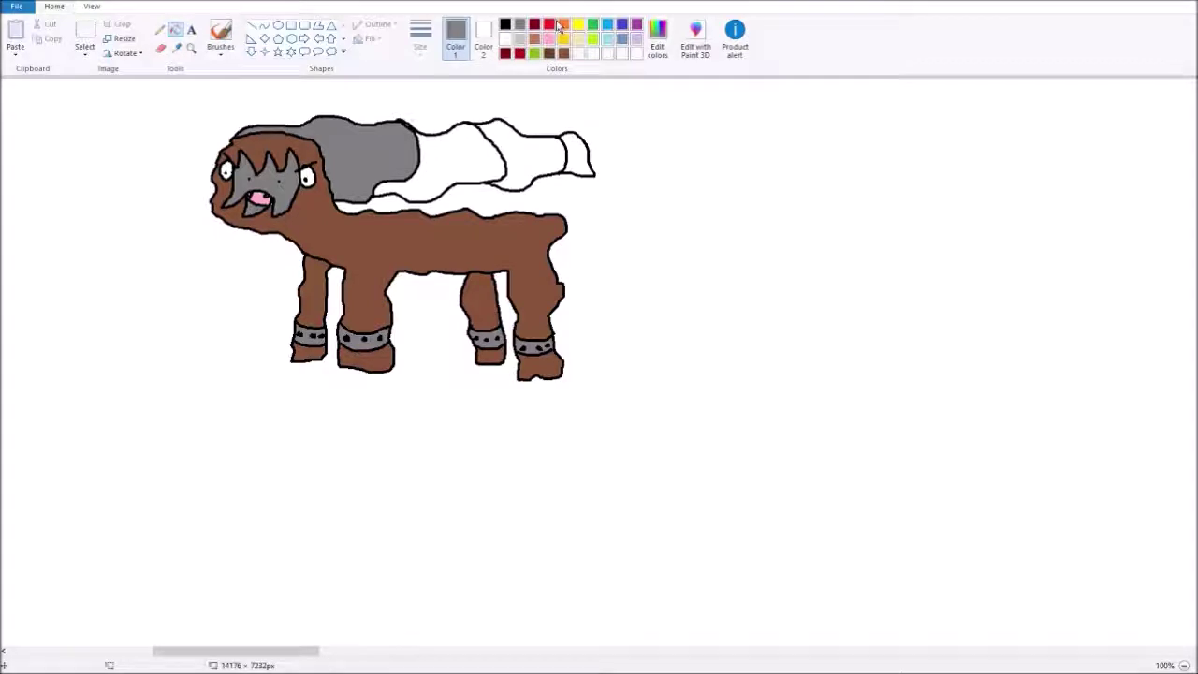
left_click(519, 38)
left_click(496, 141)
left_click(550, 26)
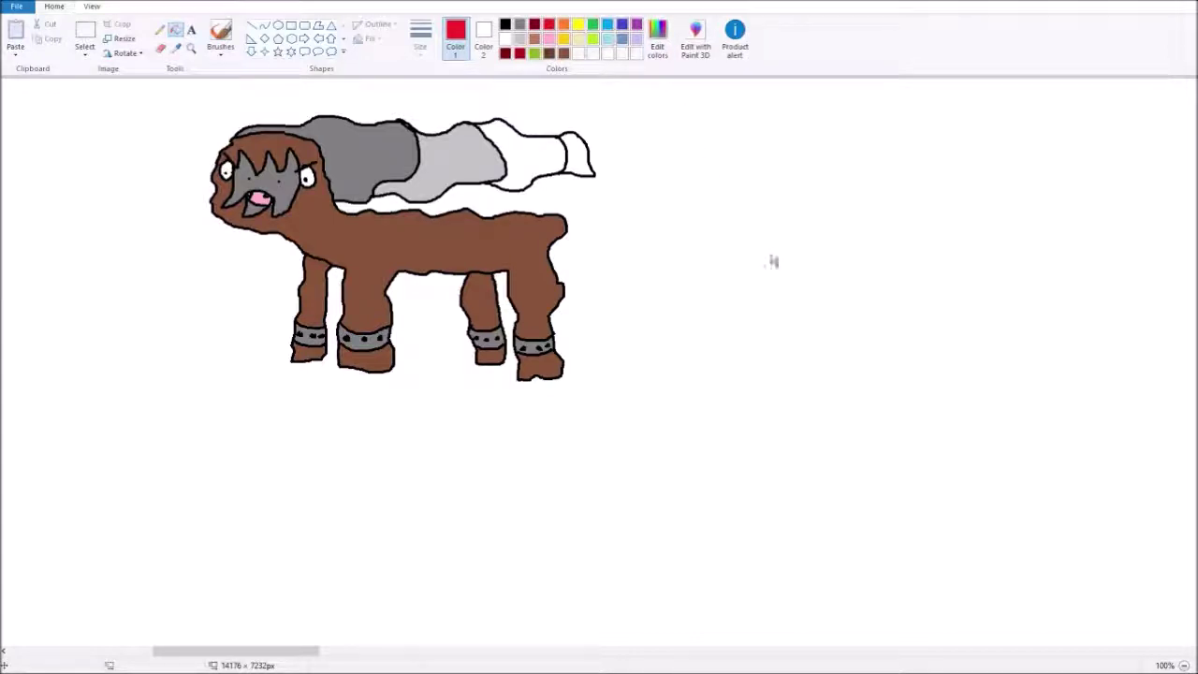
left_click(548, 38)
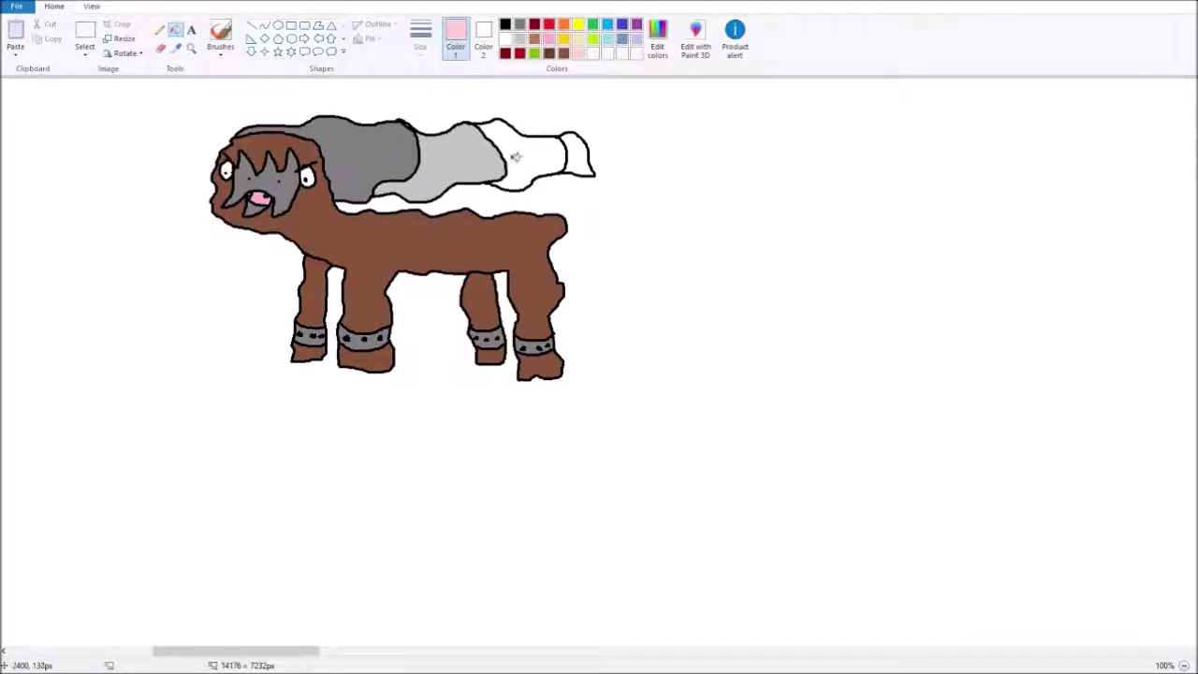
left_click(524, 151)
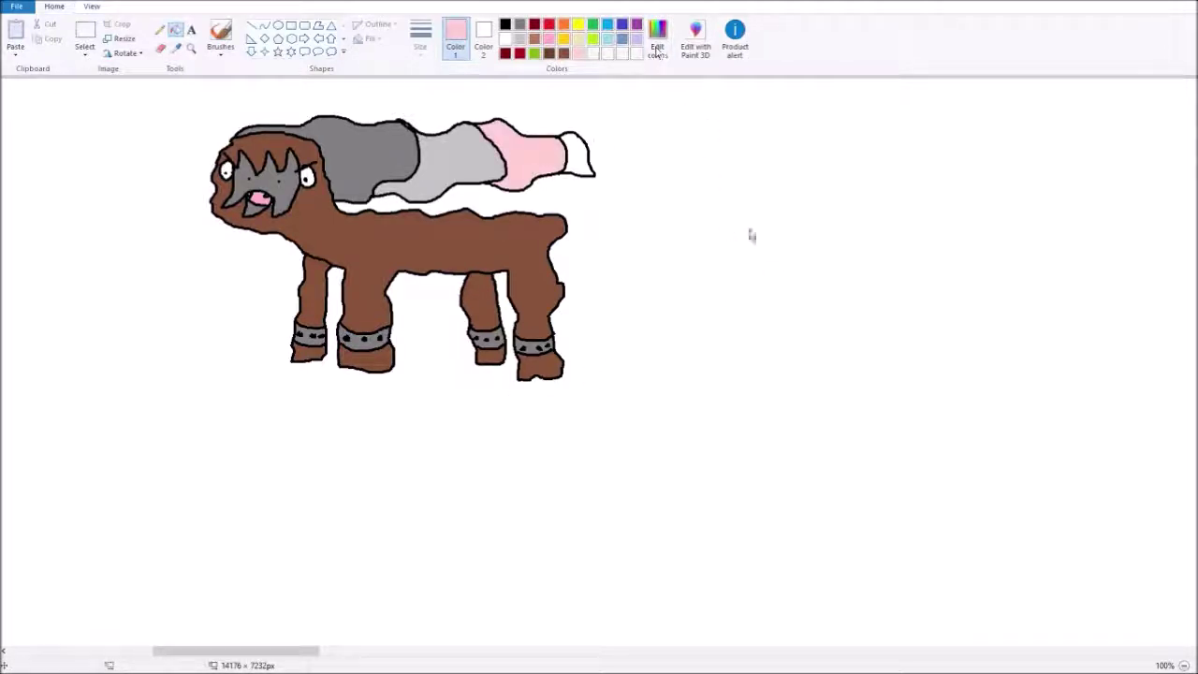
left_click(592, 52)
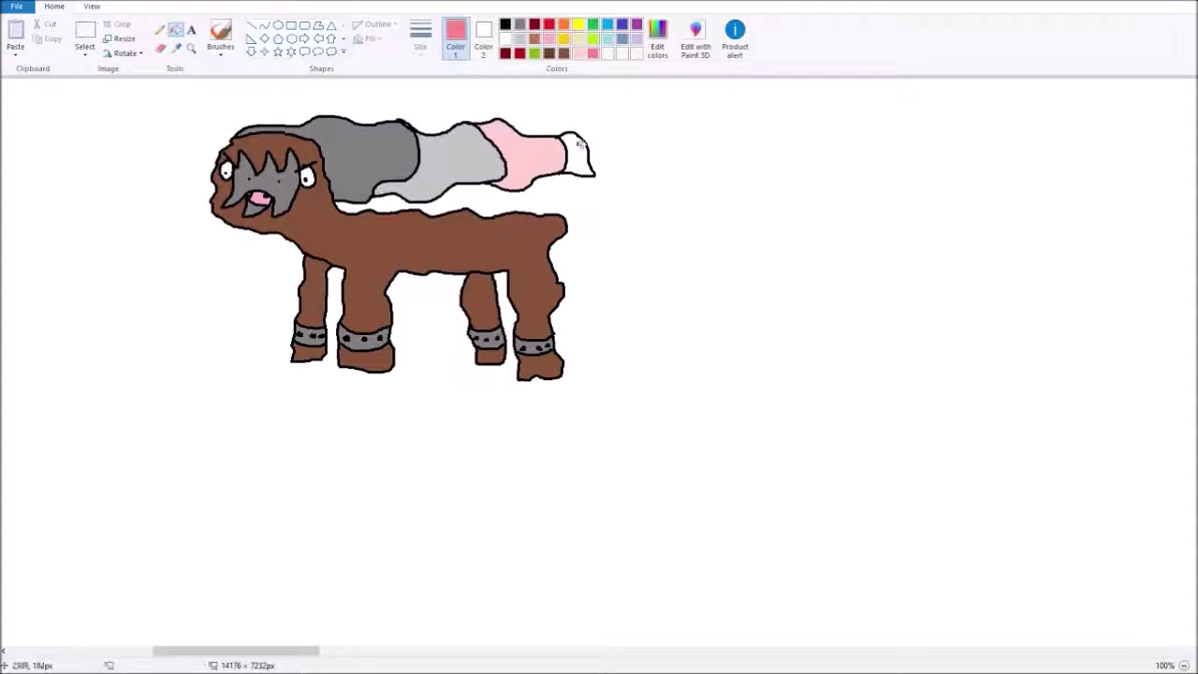
left_click(577, 157)
Step: Draw a small jagged black fur tuft on the blank canvas and move it onto the creature's neck
left_click(160, 29)
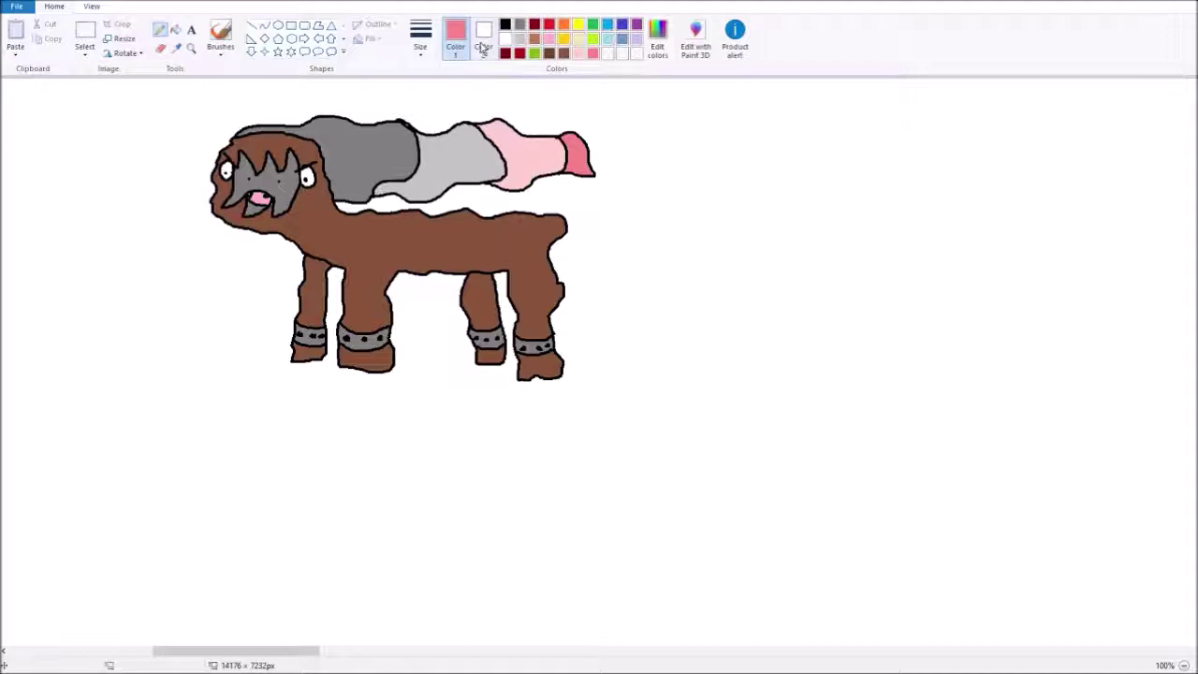
left_click(505, 24)
mouse_move(123, 254)
left_mouse_down()
mouse_move(128, 278)
mouse_move(156, 263)
mouse_move(171, 272)
mouse_move(171, 259)
left_mouse_up()
left_click(84, 37)
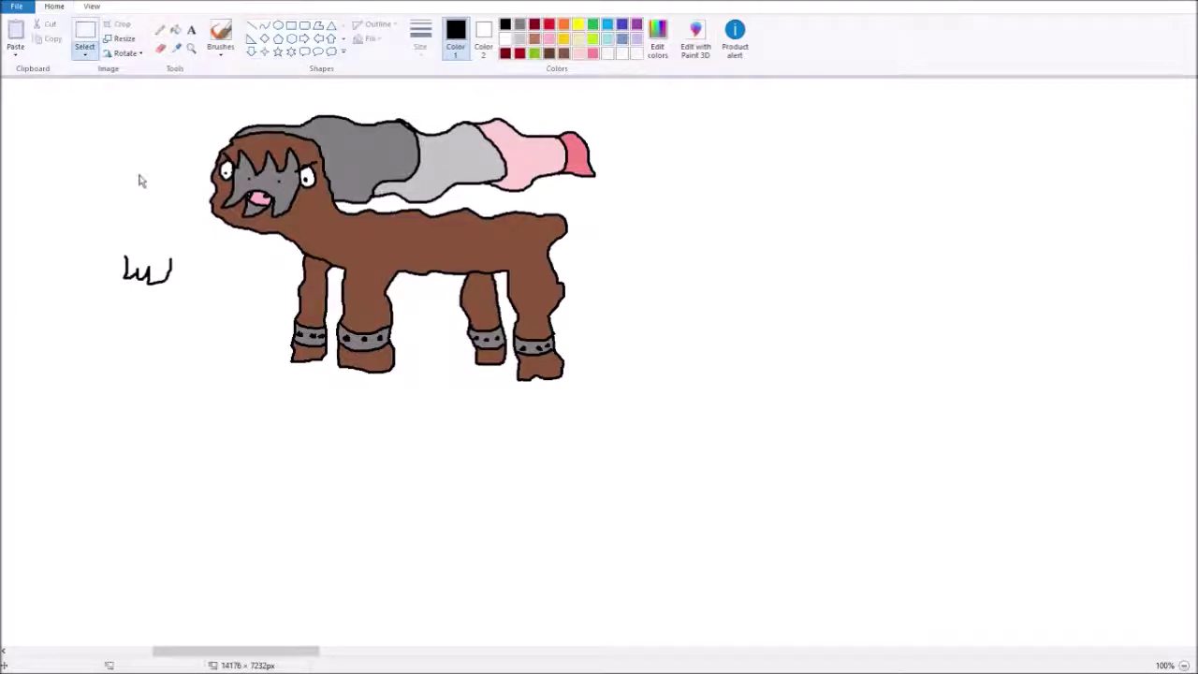
left_click_drag(113, 244, 180, 290)
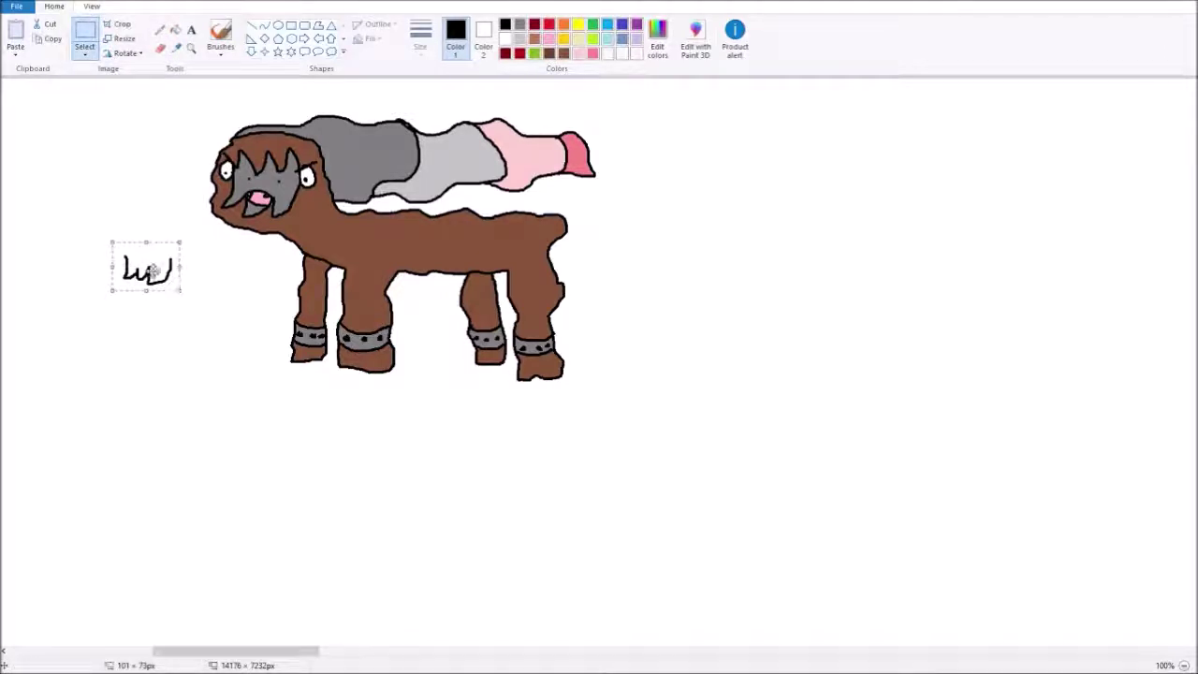
left_click_drag(146, 266, 319, 230)
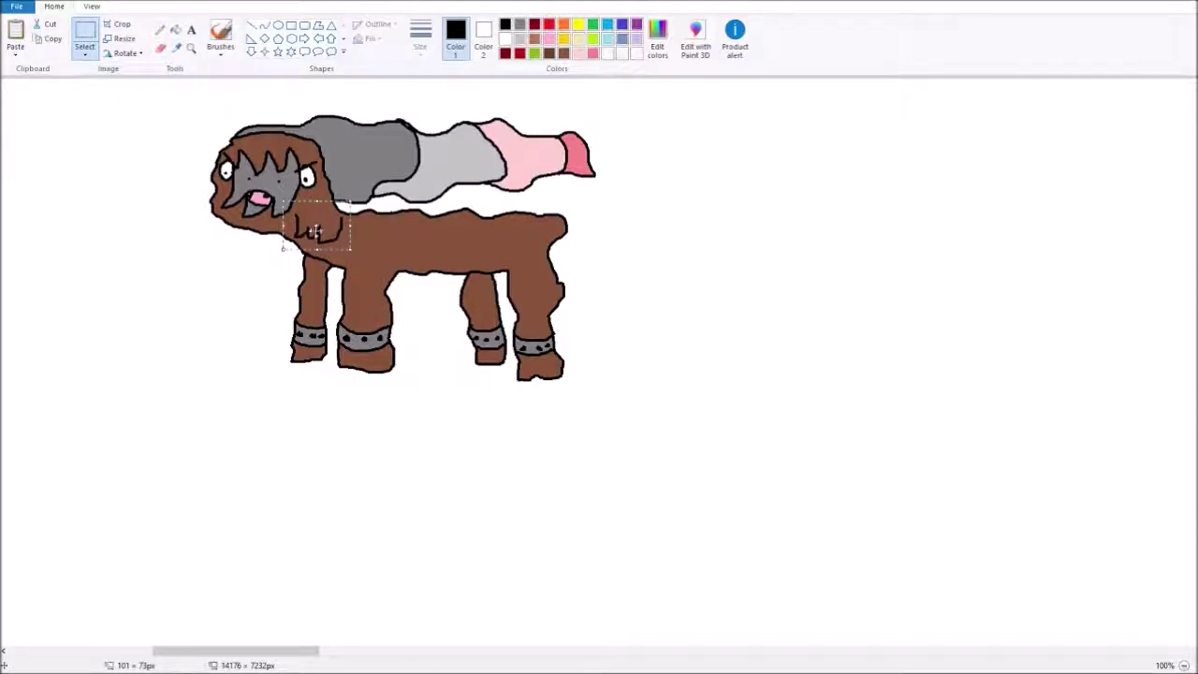
Step: Paste three copies of the fur tuft above the front leg, on the middle of the back and on the hindquarters
key("ctrl+v")
left_click_drag(57, 117, 389, 277)
mouse_move(390, 277)
left_mouse_down()
mouse_move(56, 131)
mouse_move(432, 241)
left_mouse_up()
key("ctrl+v")
mouse_move(42, 108)
left_mouse_down()
mouse_move(389, 189)
mouse_move(529, 278)
mouse_move(516, 256)
left_mouse_up()
left_click(800, 337)
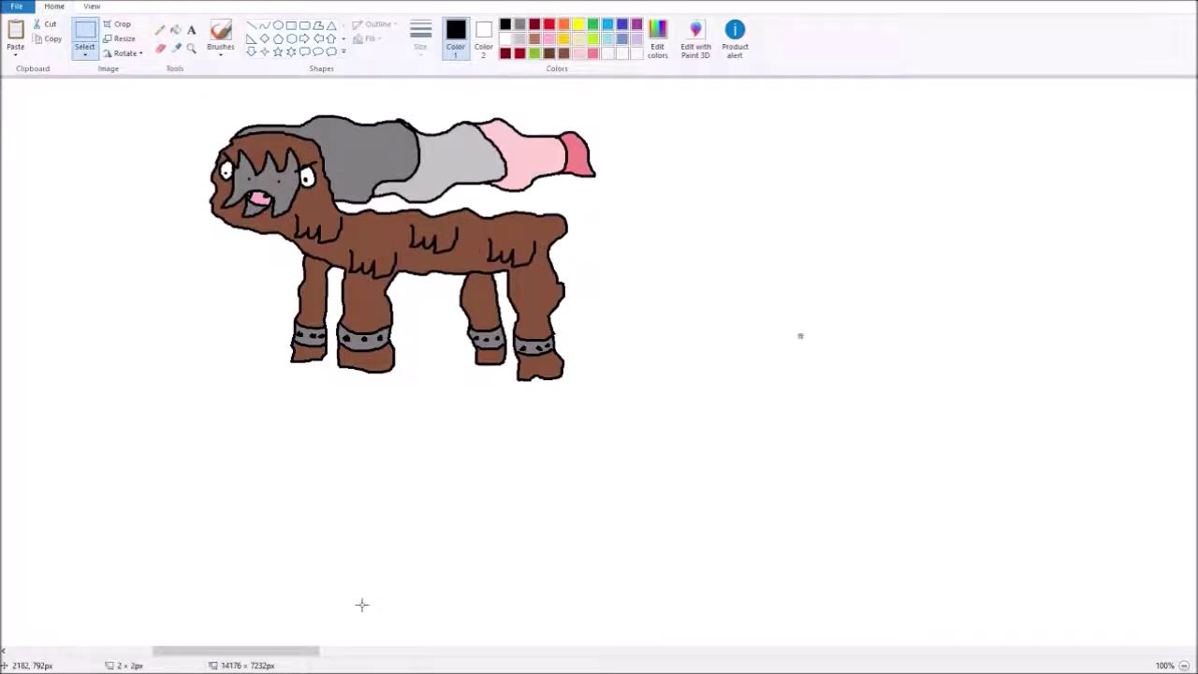
Step: Move the maned creature and the green cocoon closer to the red creature so all three form a tighter row
left_click(1183, 664)
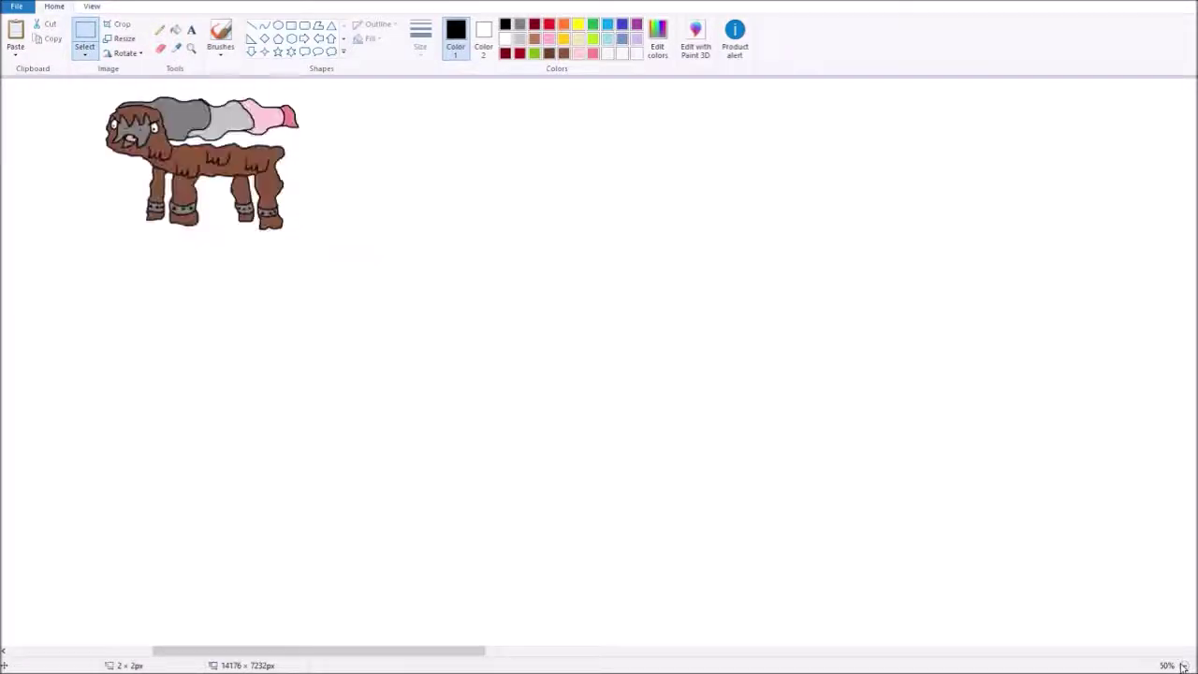
left_click_drag(475, 655, 273, 631)
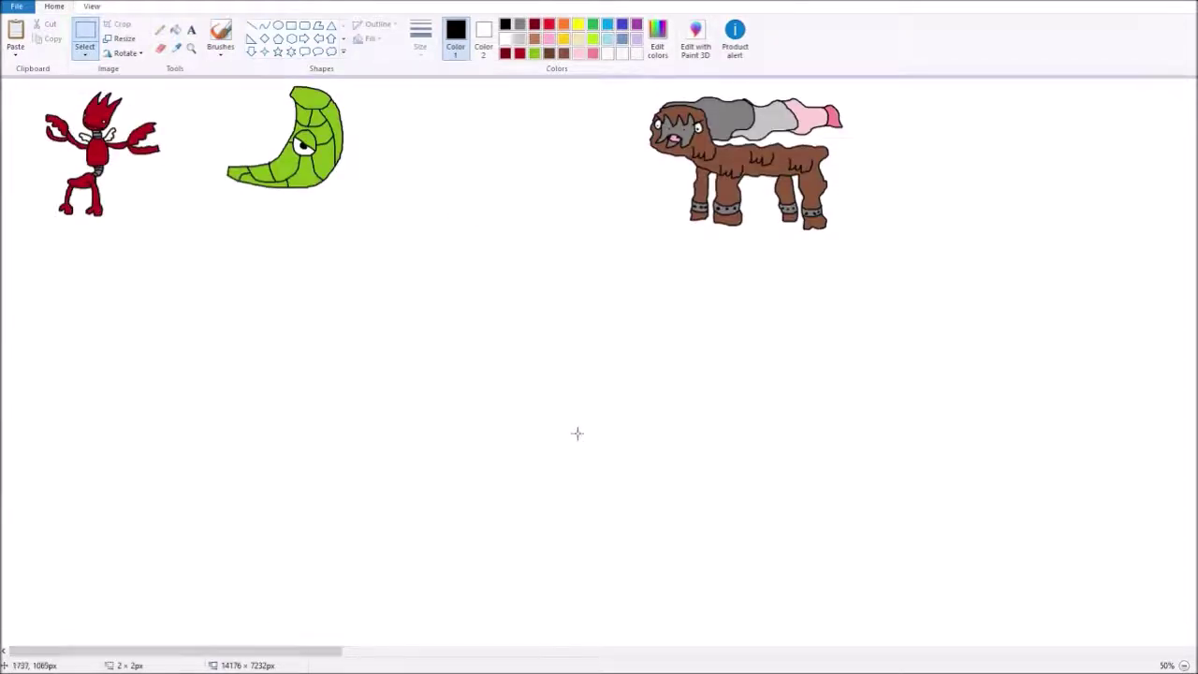
left_click_drag(868, 256, 625, 80)
mouse_move(779, 160)
left_mouse_down()
mouse_move(508, 177)
mouse_move(515, 156)
left_mouse_up()
left_click_drag(225, 80, 316, 206)
left_click(524, 337)
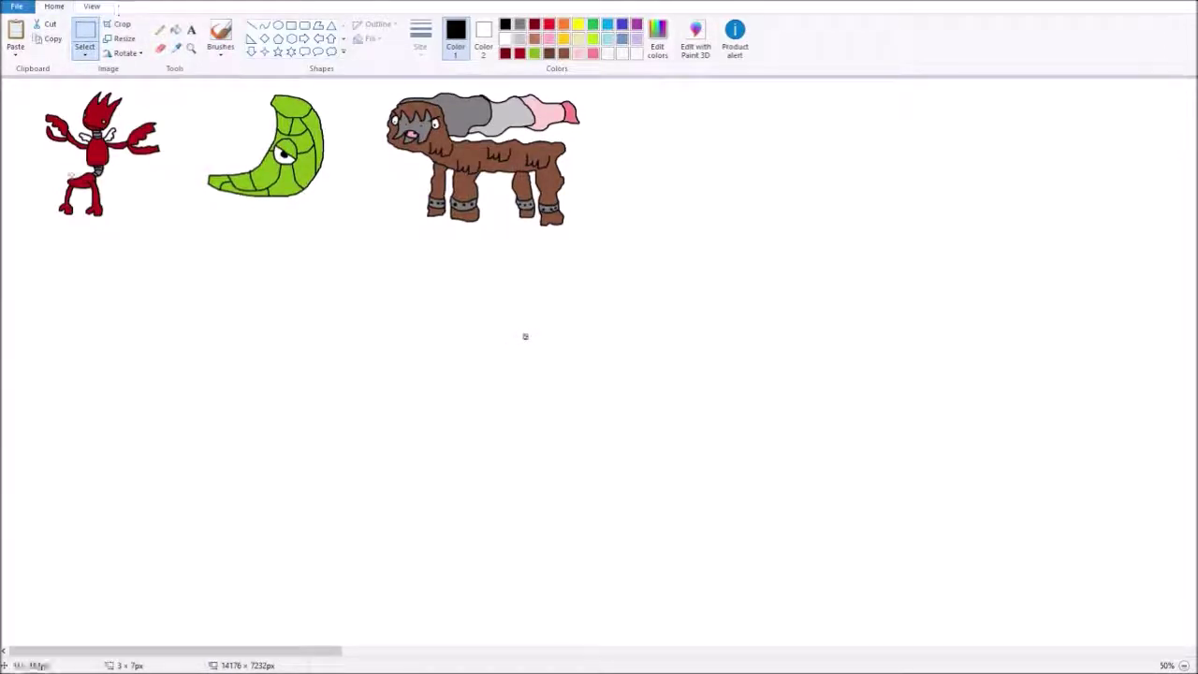
left_click(71, 180)
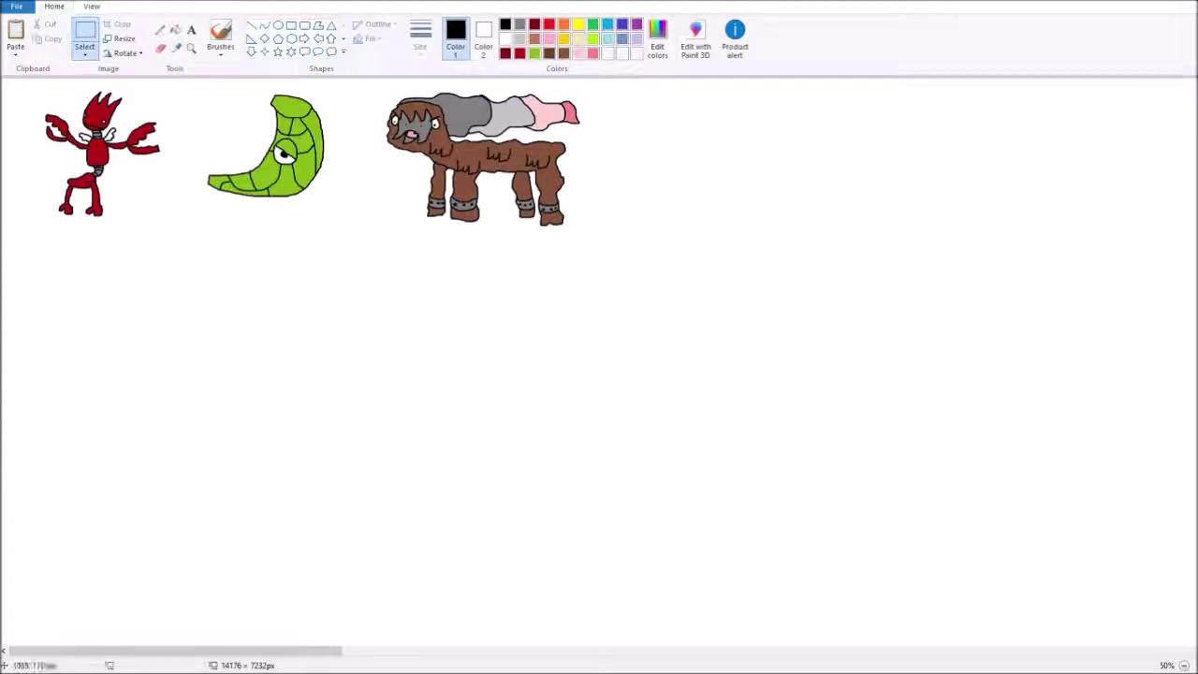
Step: Switch to the Pencil tool with the empty canvas beyond the maned creature in view at 200% zoom
left_click(160, 30)
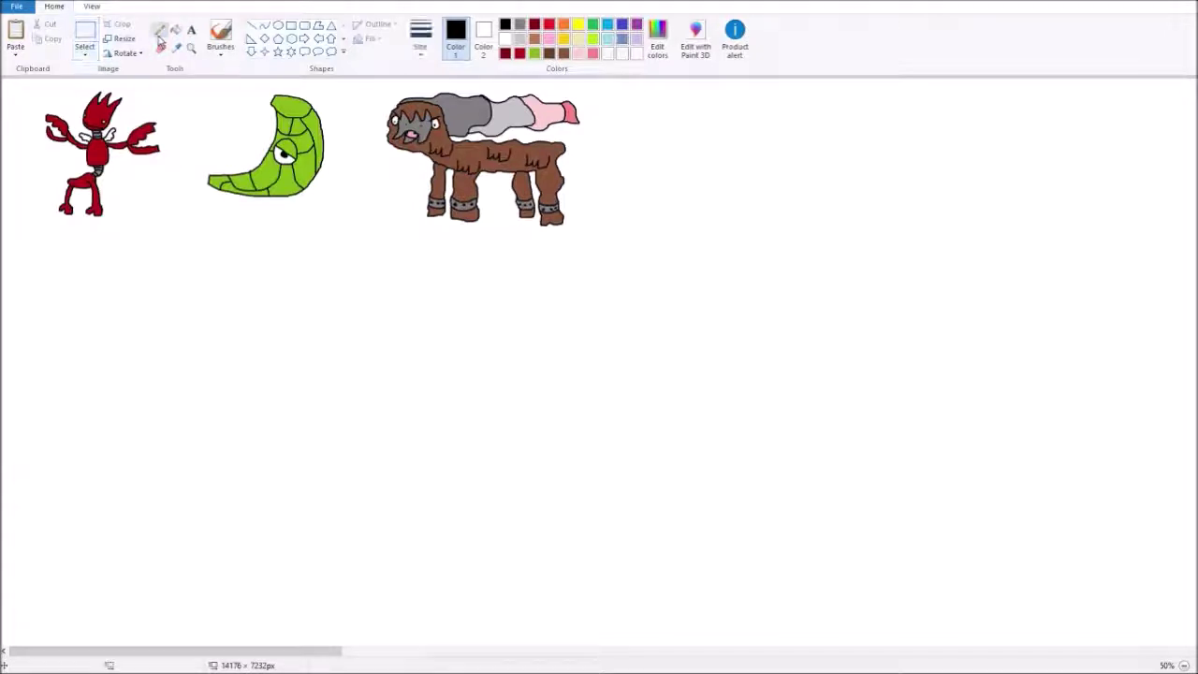
key("ctrl+Page_Up")
key("ctrl+Page_Up")
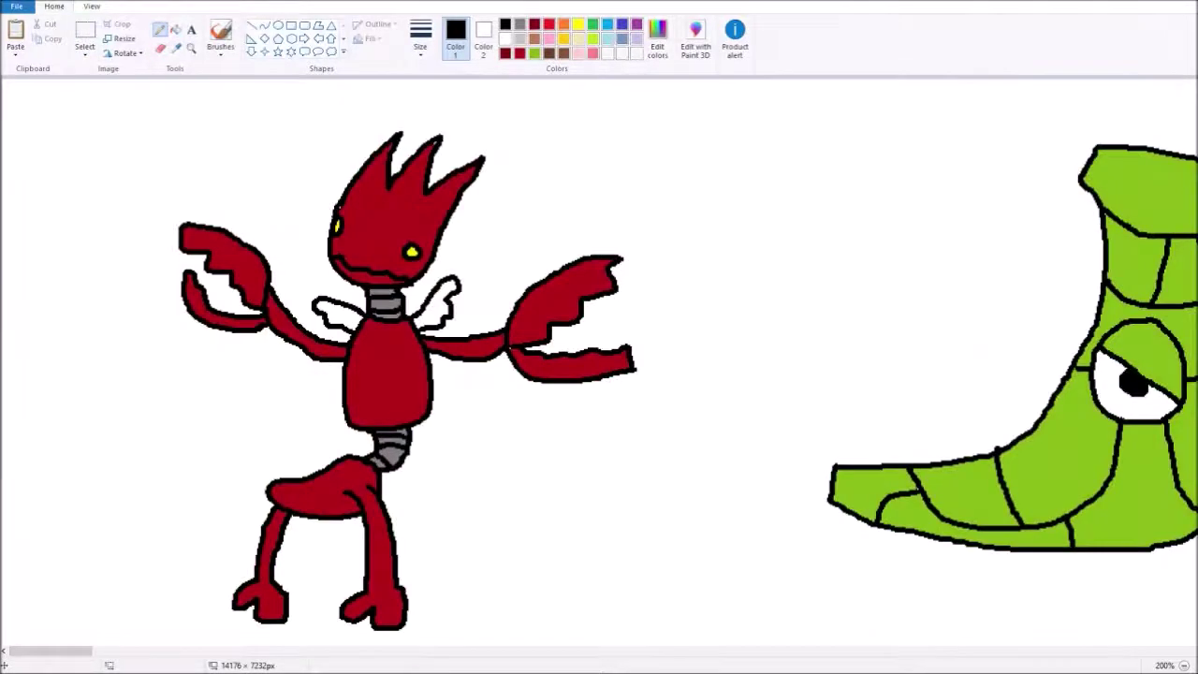
left_click_drag(51, 650, 218, 650)
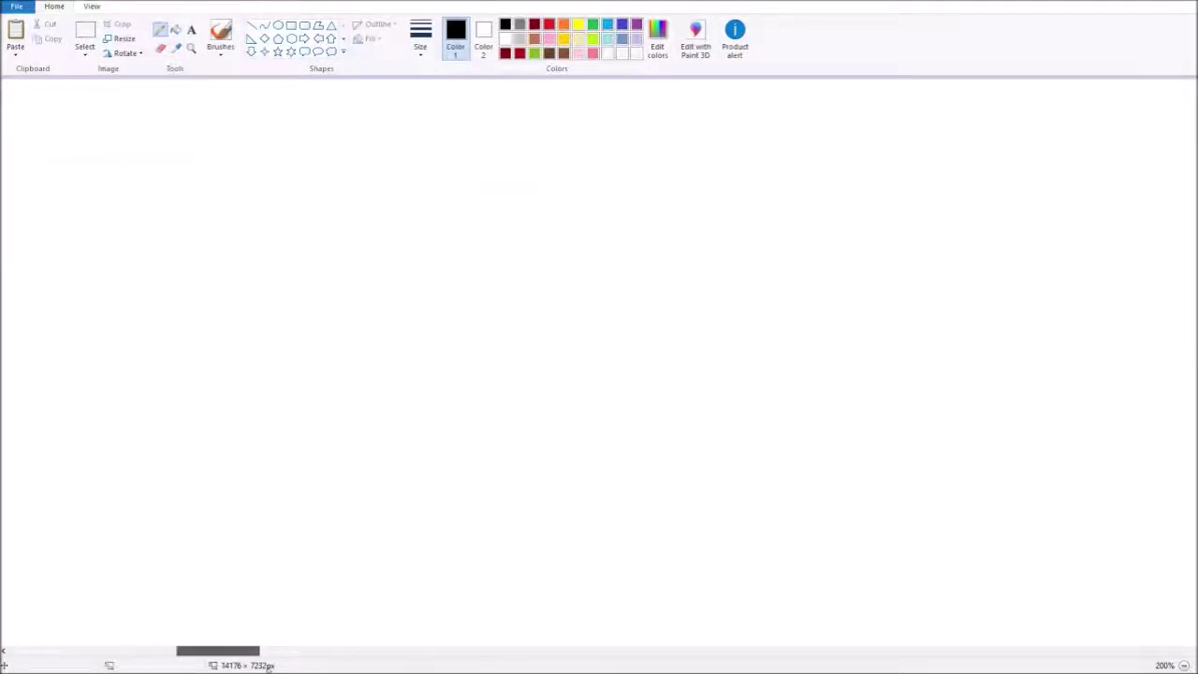
key("ctrl+Page_Down")
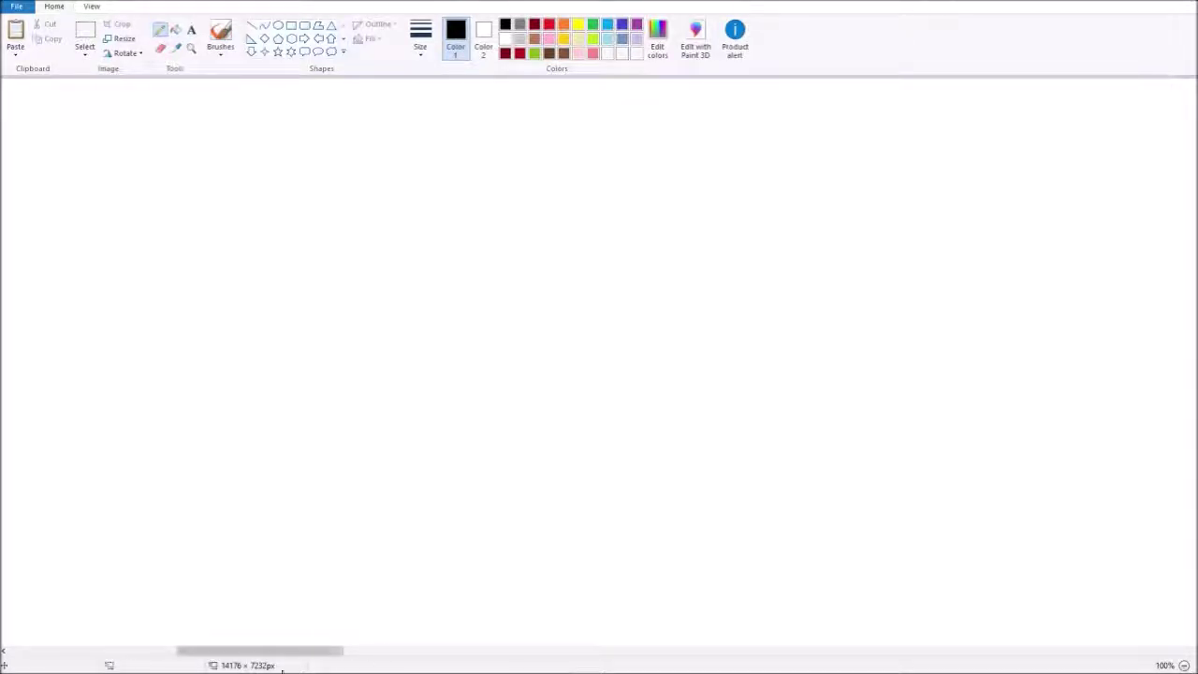
mouse_move(286, 653)
left_mouse_down()
mouse_move(217, 653)
mouse_move(240, 650)
left_mouse_up()
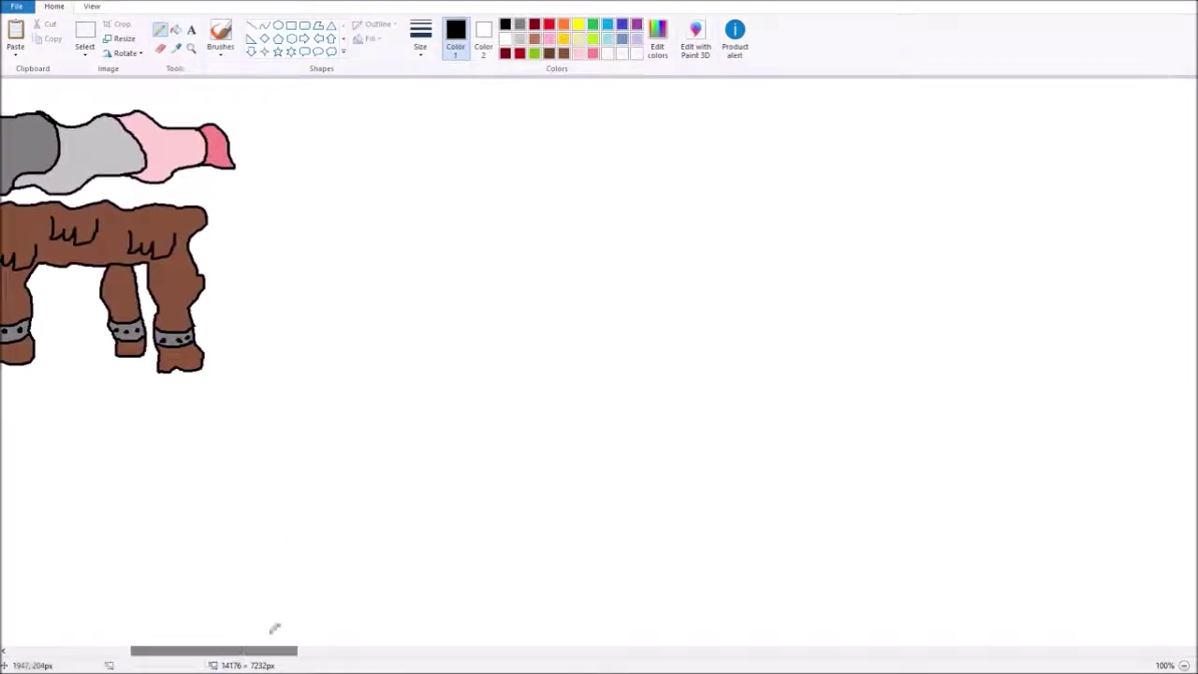
left_click_drag(377, 152, 338, 187)
key("ctrl+z")
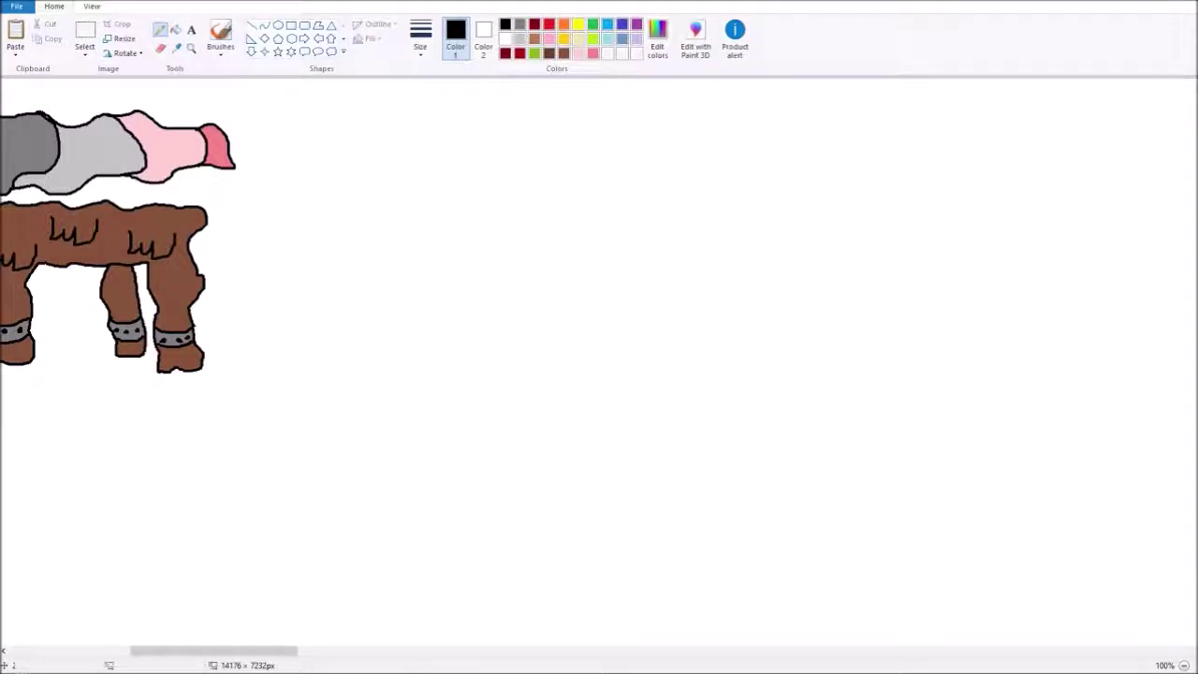
scroll(698, 489, "up", 1)
left_click_drag(197, 655, 256, 660)
Step: Draw the rounded black snout of a new creature with its jaw line and a curved smile line
mouse_move(336, 166)
left_mouse_down()
mouse_move(269, 212)
mouse_move(264, 237)
mouse_move(300, 278)
left_mouse_up()
key("ctrl+z")
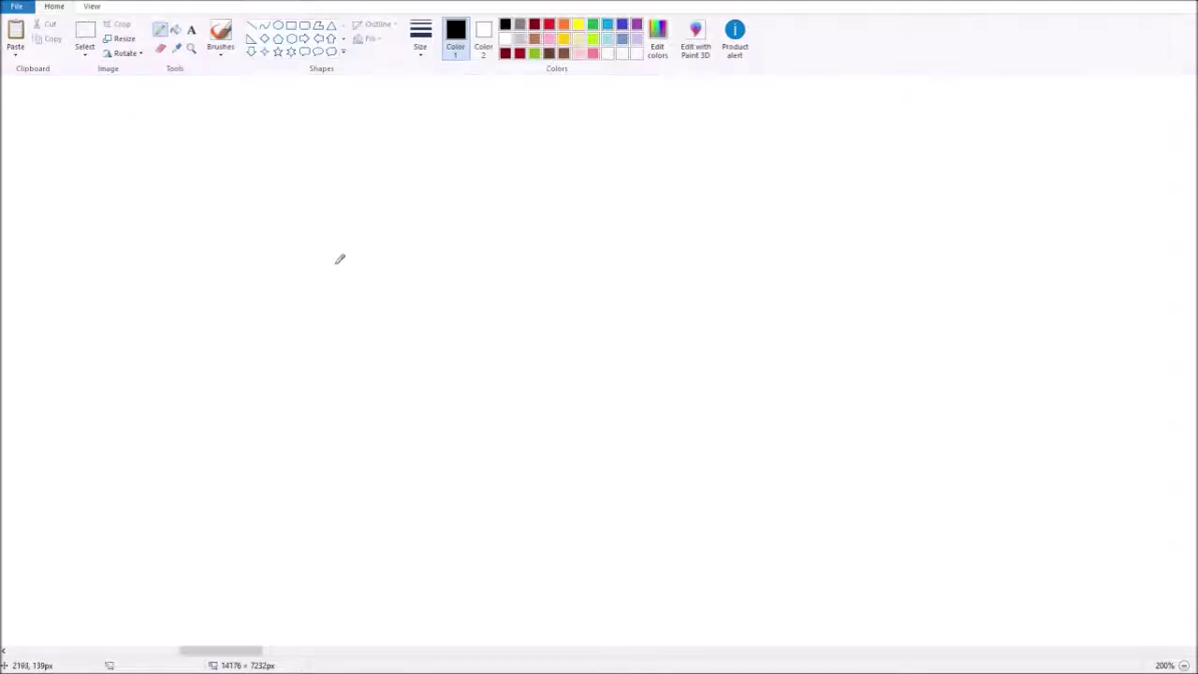
mouse_move(444, 238)
left_mouse_down()
mouse_move(414, 236)
mouse_move(378, 271)
mouse_move(370, 320)
mouse_move(466, 349)
mouse_move(539, 319)
left_mouse_up()
mouse_move(436, 345)
left_mouse_down()
mouse_move(468, 343)
mouse_move(496, 316)
left_mouse_up()
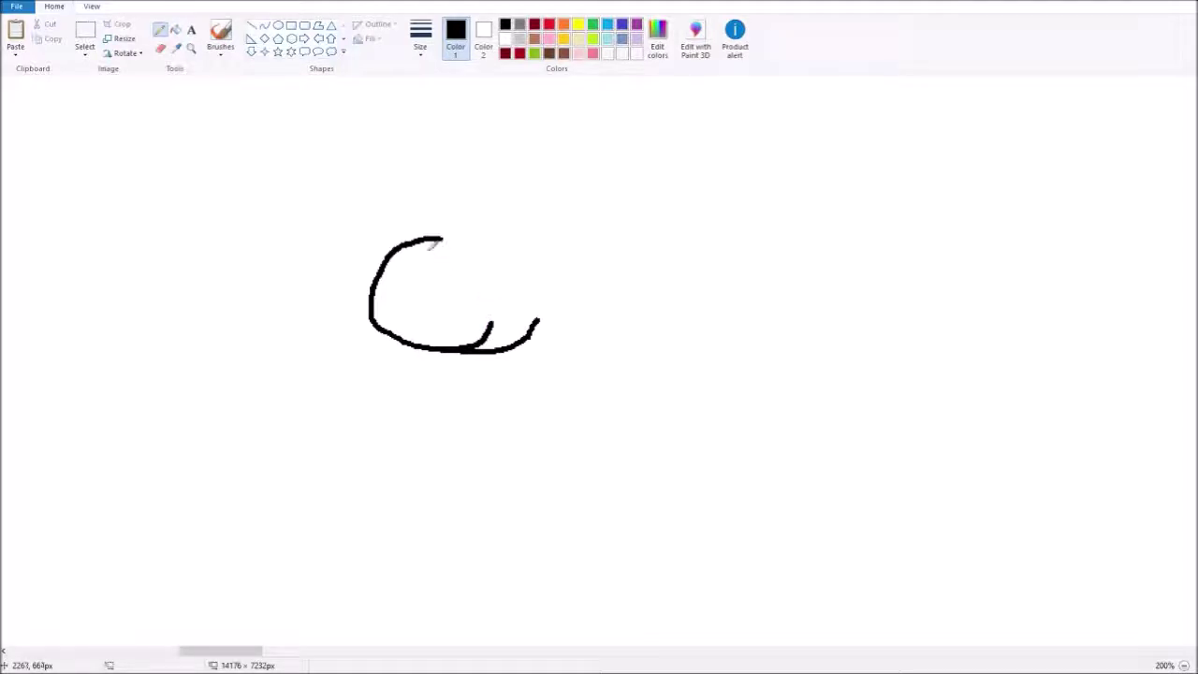
Step: Draw a tall oval eye with a black pupil and a nostril dot, and extend the head outline down into a long neck
mouse_move(438, 246)
left_mouse_down()
mouse_move(448, 285)
mouse_move(465, 280)
mouse_move(458, 295)
mouse_move(478, 287)
mouse_move(466, 241)
left_mouse_up()
key("ctrl+z")
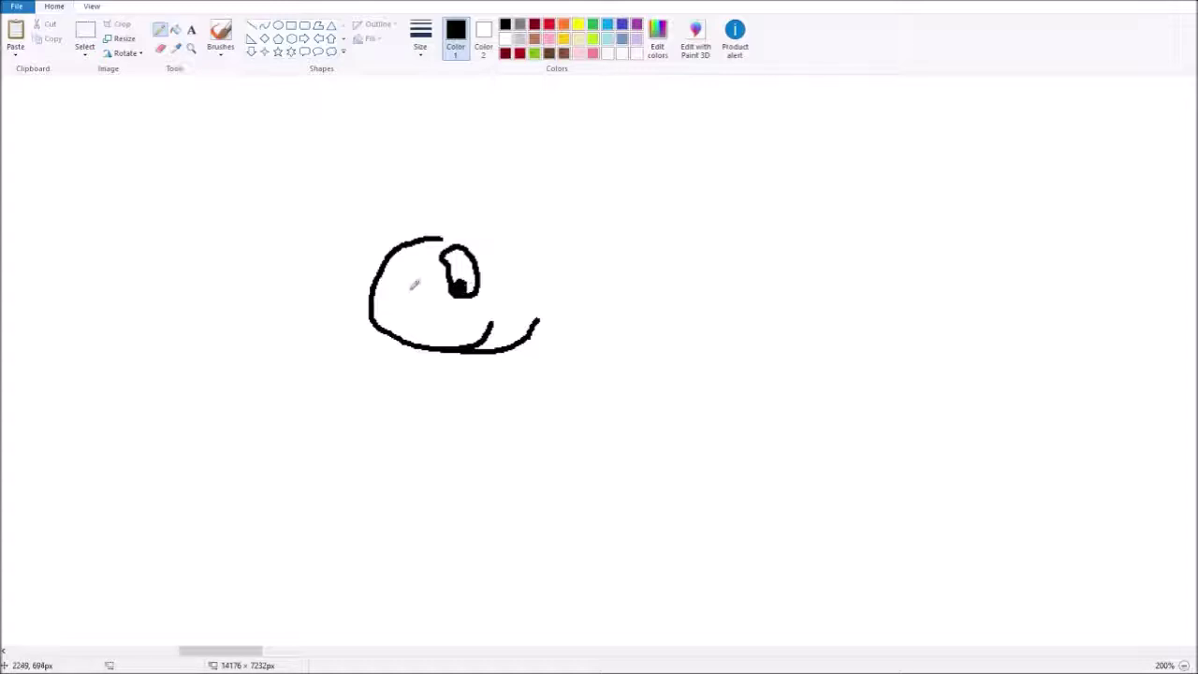
mouse_move(444, 233)
left_mouse_down()
mouse_move(514, 235)
mouse_move(549, 252)
mouse_move(568, 286)
mouse_move(590, 426)
left_mouse_up()
left_click_drag(518, 348, 523, 441)
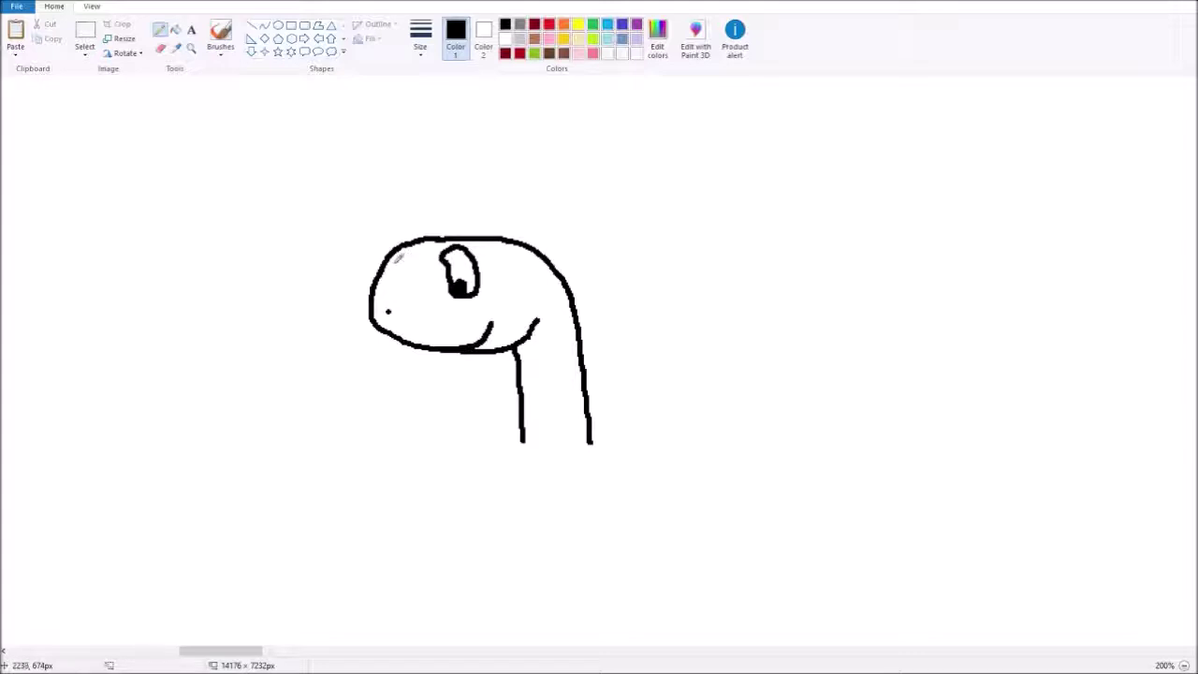
Step: Draw a tall, notched leaf rising from the new creature's forehead, with a curved base line across the top of the snout
mouse_move(383, 266)
left_mouse_down()
mouse_move(423, 269)
mouse_move(441, 239)
left_mouse_up()
scroll(399, 227, "up", 3)
mouse_move(405, 381)
left_mouse_down()
mouse_move(403, 255)
mouse_move(428, 186)
mouse_move(502, 160)
mouse_move(585, 172)
mouse_move(591, 215)
mouse_move(539, 260)
mouse_move(513, 248)
mouse_move(503, 261)
mouse_move(519, 290)
mouse_move(505, 300)
mouse_move(456, 301)
mouse_move(416, 322)
mouse_move(414, 379)
left_mouse_up()
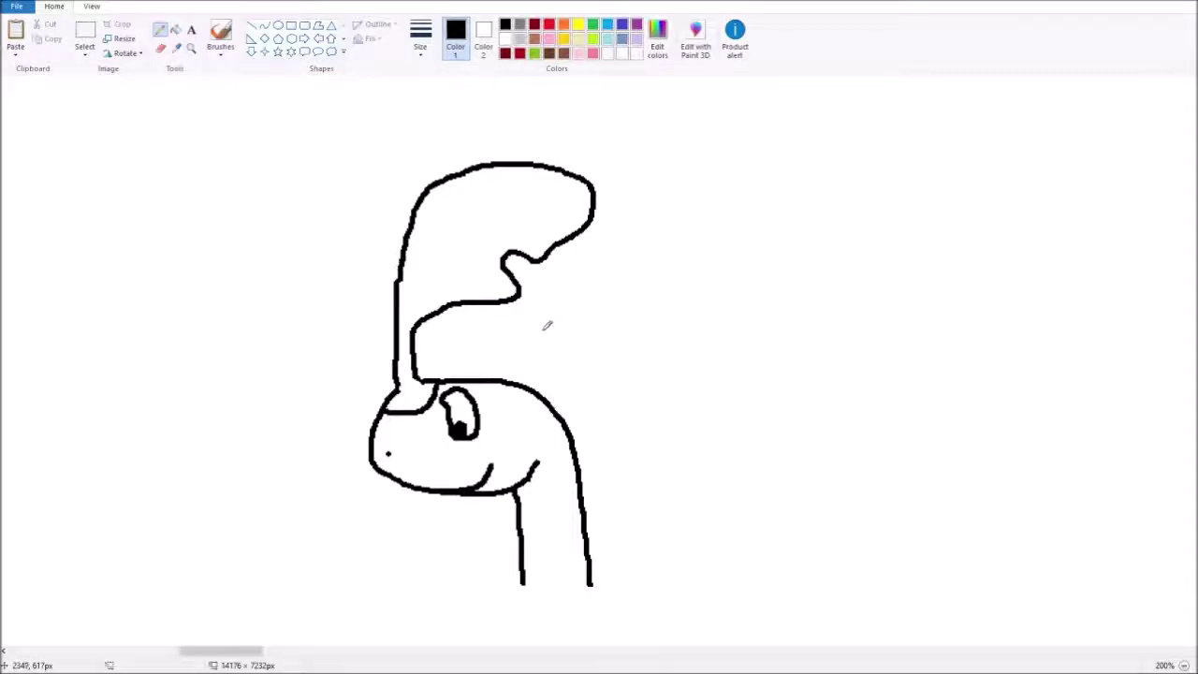
Step: Extend the neck lines downward and draw a ring of small pointed buds around the neck
scroll(547, 324, "down", 3)
scroll(556, 427, "down", 3)
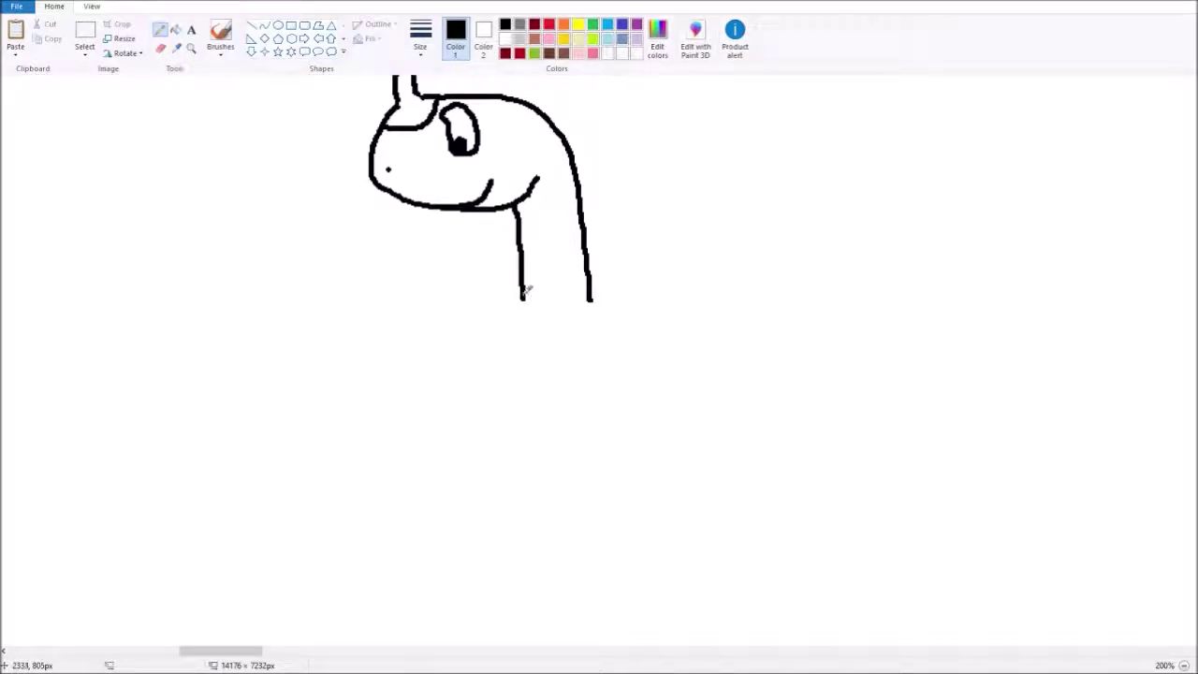
left_click_drag(524, 294, 530, 419)
mouse_move(522, 304)
left_mouse_down()
mouse_move(501, 332)
mouse_move(554, 317)
mouse_move(580, 332)
mouse_move(577, 311)
mouse_move(621, 324)
mouse_move(606, 303)
mouse_move(592, 353)
left_mouse_up()
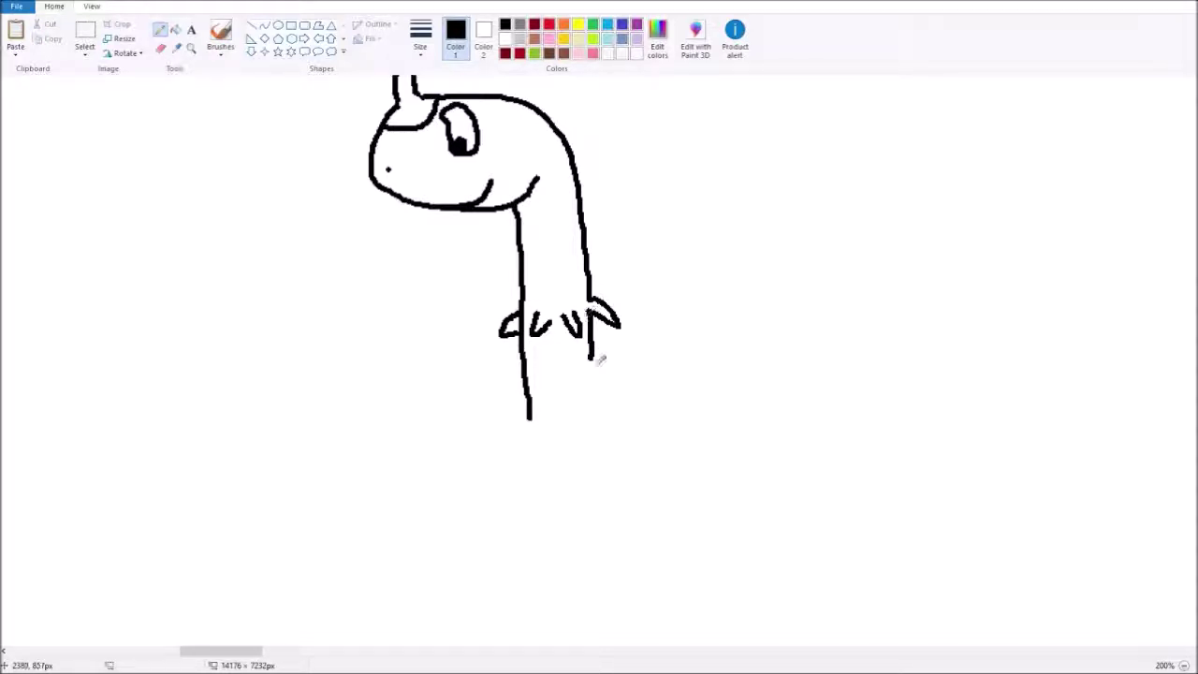
left_click_drag(590, 353, 594, 419)
left_click(176, 29)
right_click(524, 384)
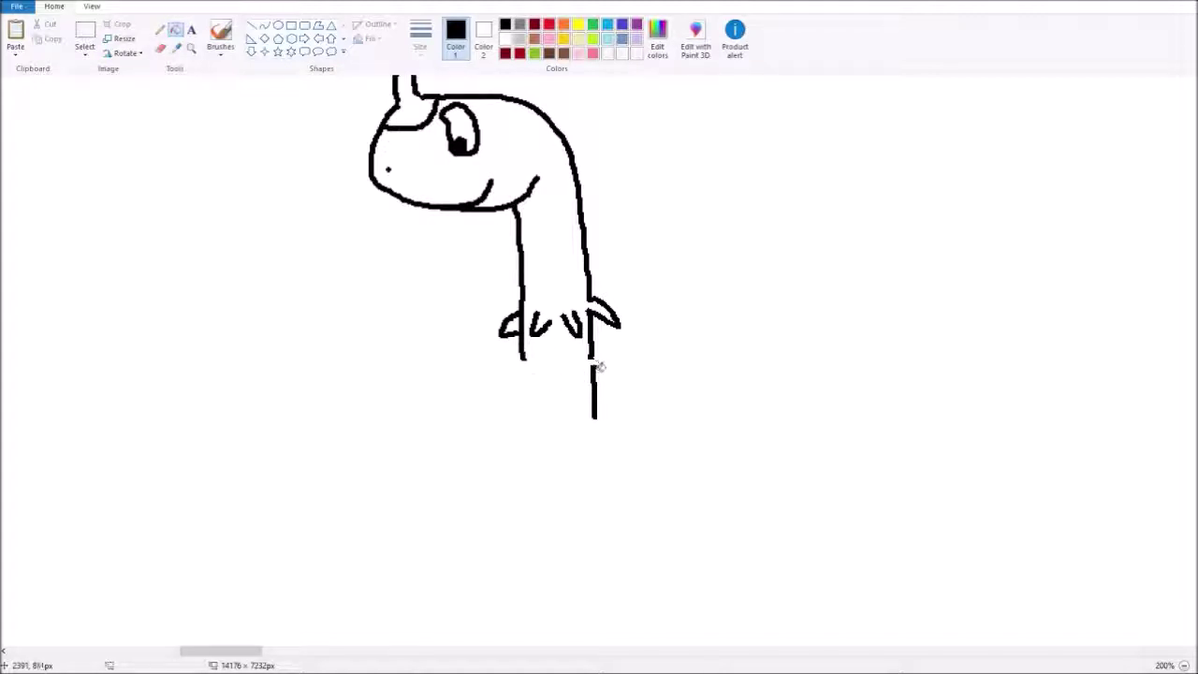
right_click(593, 370)
left_click(160, 29)
mouse_move(522, 357)
left_mouse_down()
mouse_move(529, 482)
mouse_move(557, 481)
mouse_move(559, 427)
mouse_move(607, 427)
left_mouse_up()
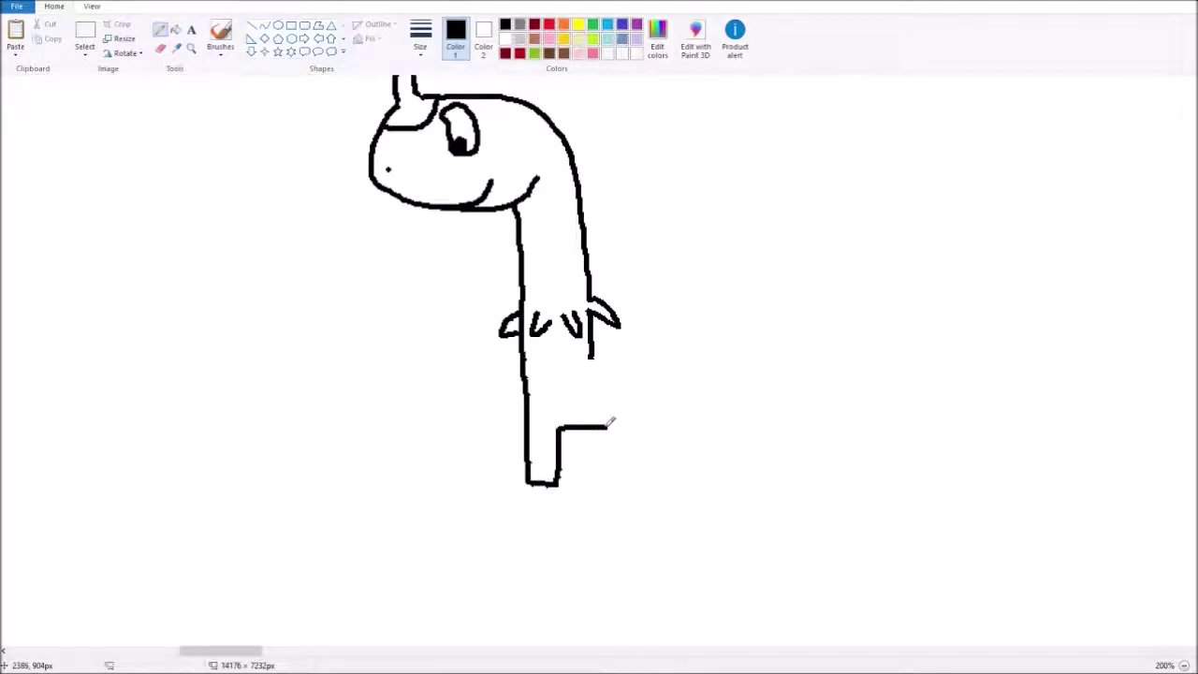
key("ctrl+z")
Step: Draw the arched back, belly and two legs from the neck, and add small pointed marks around both ankles
mouse_move(522, 357)
left_mouse_down()
mouse_move(534, 521)
mouse_move(593, 523)
mouse_move(595, 456)
mouse_move(765, 458)
mouse_move(783, 509)
mouse_move(838, 519)
mouse_move(822, 376)
mouse_move(768, 333)
mouse_move(677, 324)
mouse_move(624, 333)
mouse_move(591, 358)
left_mouse_up()
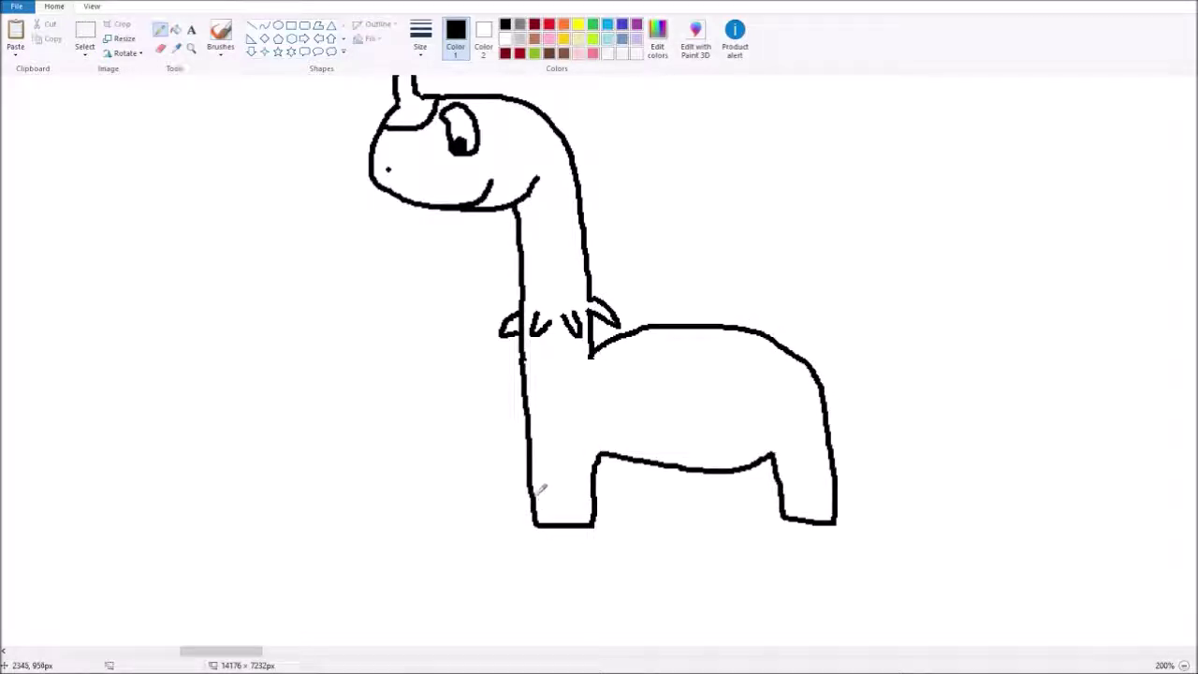
mouse_move(533, 487)
left_mouse_down()
mouse_move(522, 510)
mouse_move(532, 494)
mouse_move(593, 486)
left_mouse_up()
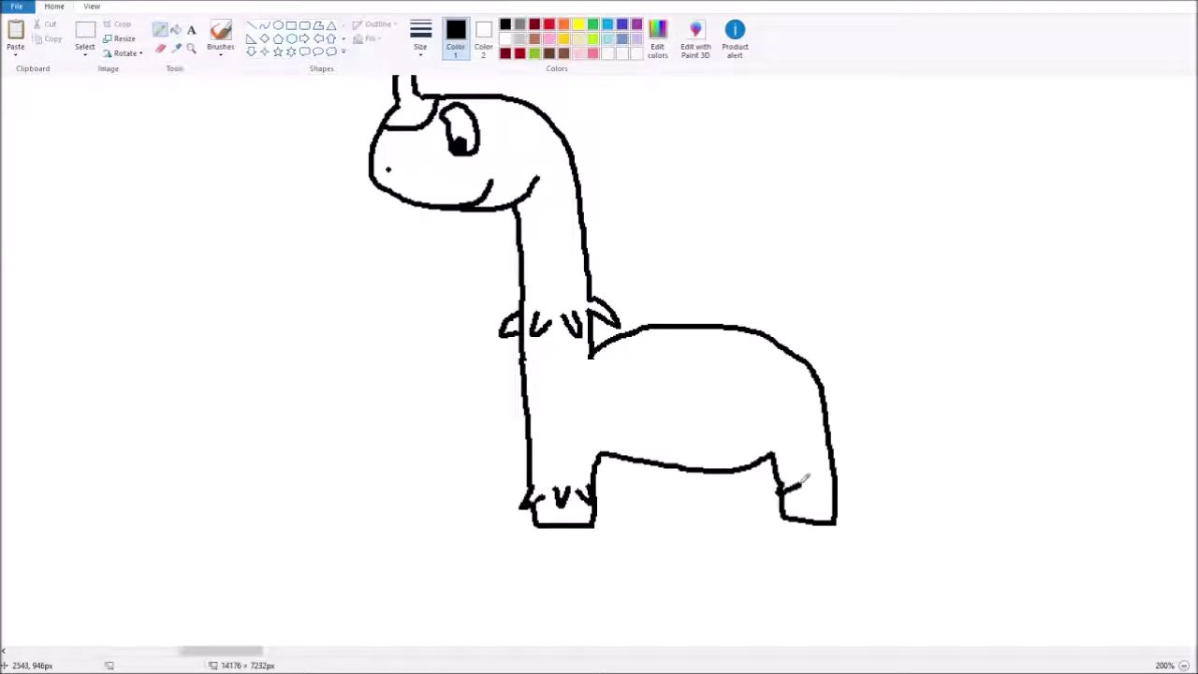
key("ctrl+z")
mouse_move(784, 491)
left_mouse_down()
mouse_move(839, 487)
mouse_move(829, 466)
mouse_move(840, 491)
left_mouse_up()
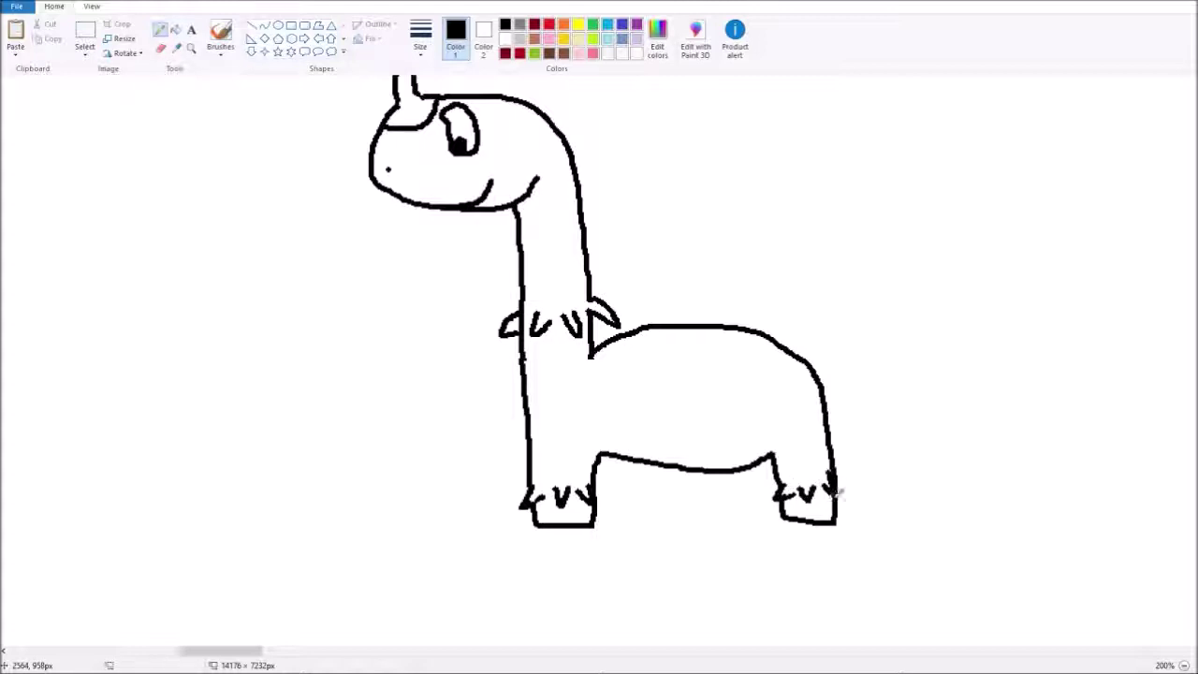
Step: Fill the long-necked creature's head, neck, buds, body and legs with light lime green
scroll(285, 271, "up", 3)
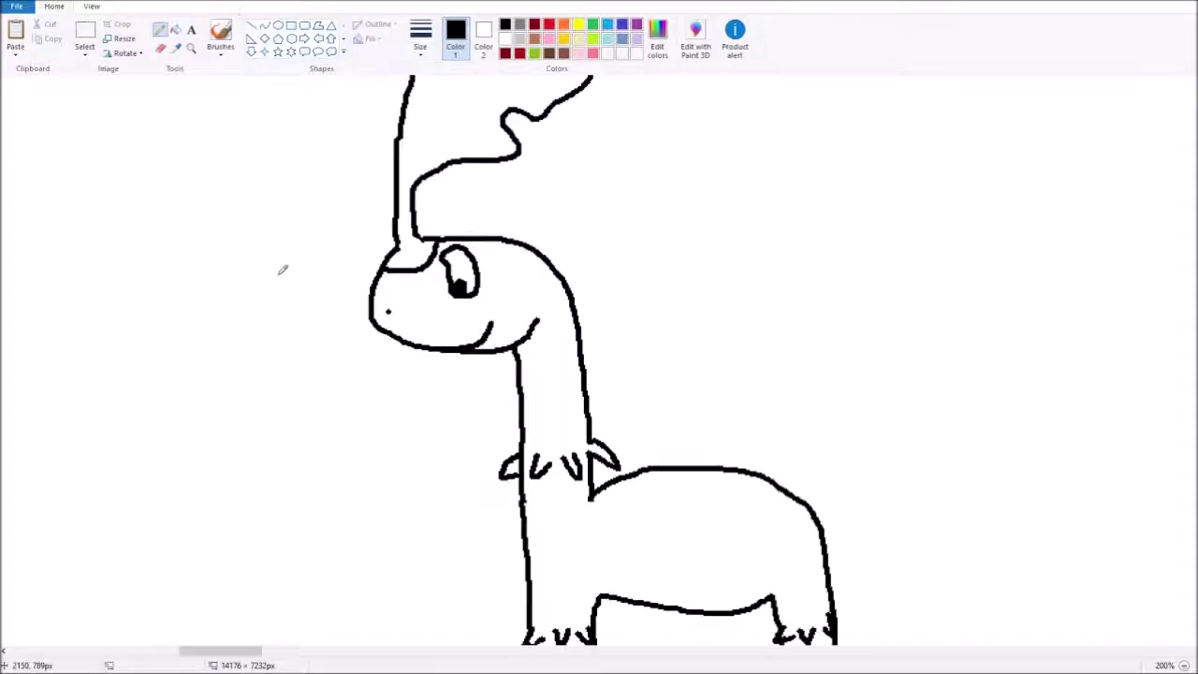
left_click(175, 29)
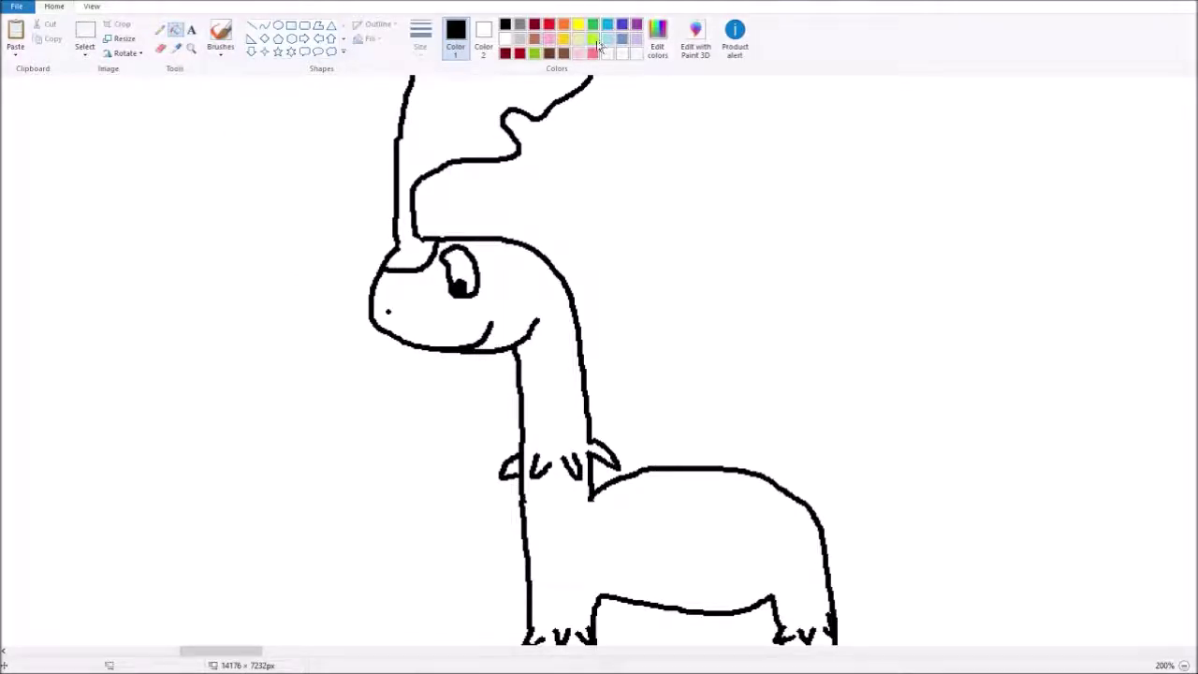
left_click(592, 38)
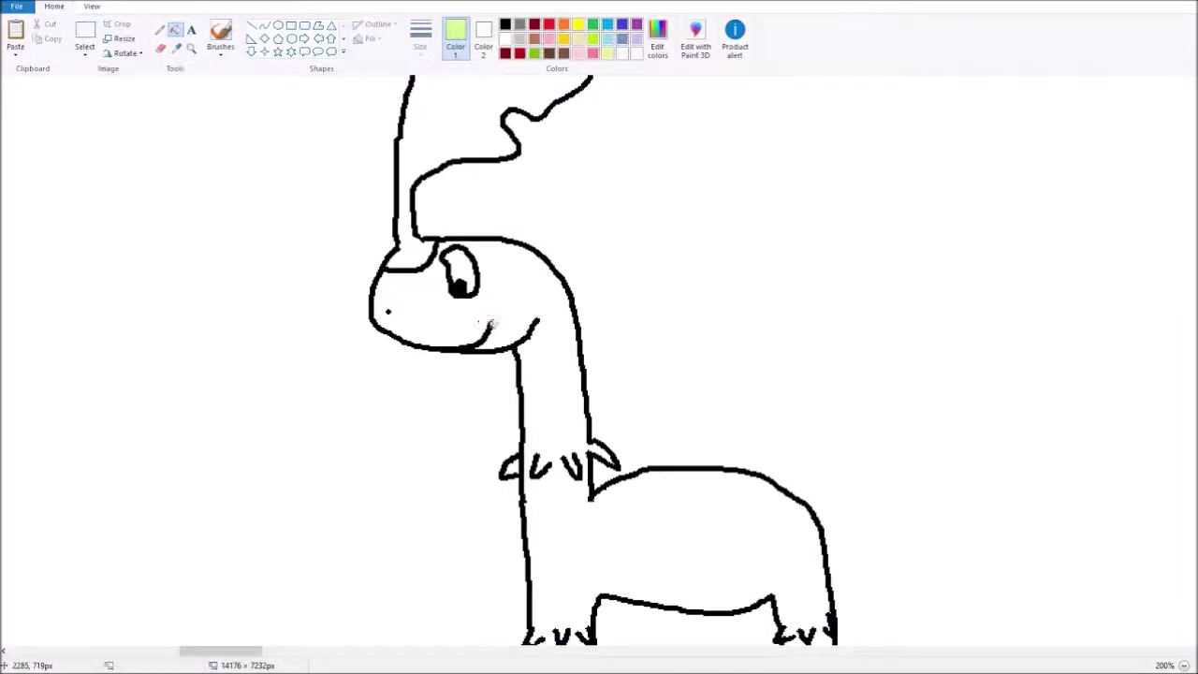
left_click(622, 512)
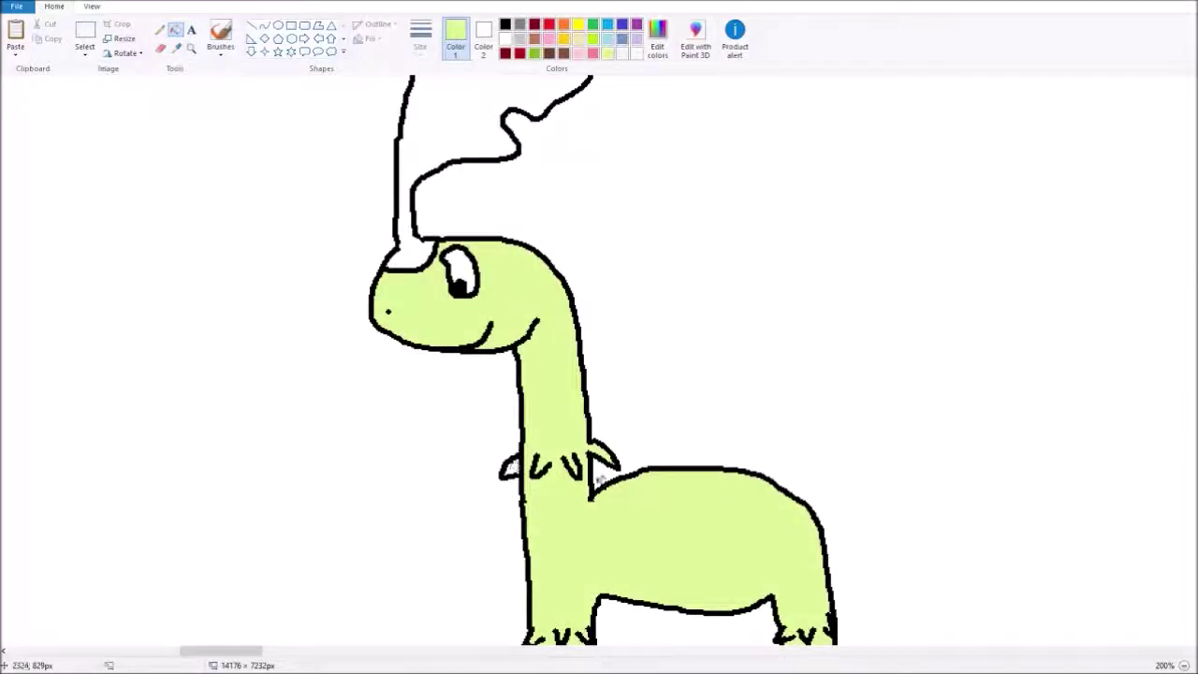
scroll(599, 478, "down", 3)
Step: Fill the leaf on the creature's head with the darker lime green
scroll(602, 480, "up", 6)
left_click(534, 53)
left_click(496, 205)
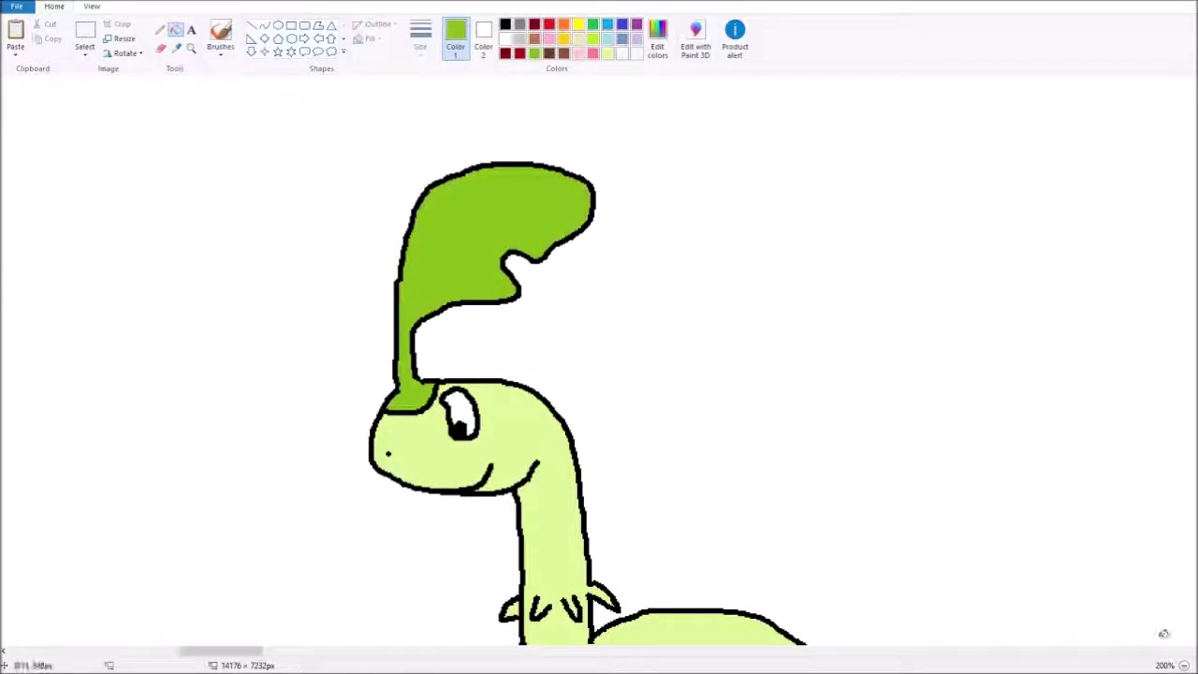
Step: Move the long-necked creature up beside the brown maned creature so it joins the row
left_click(1184, 664)
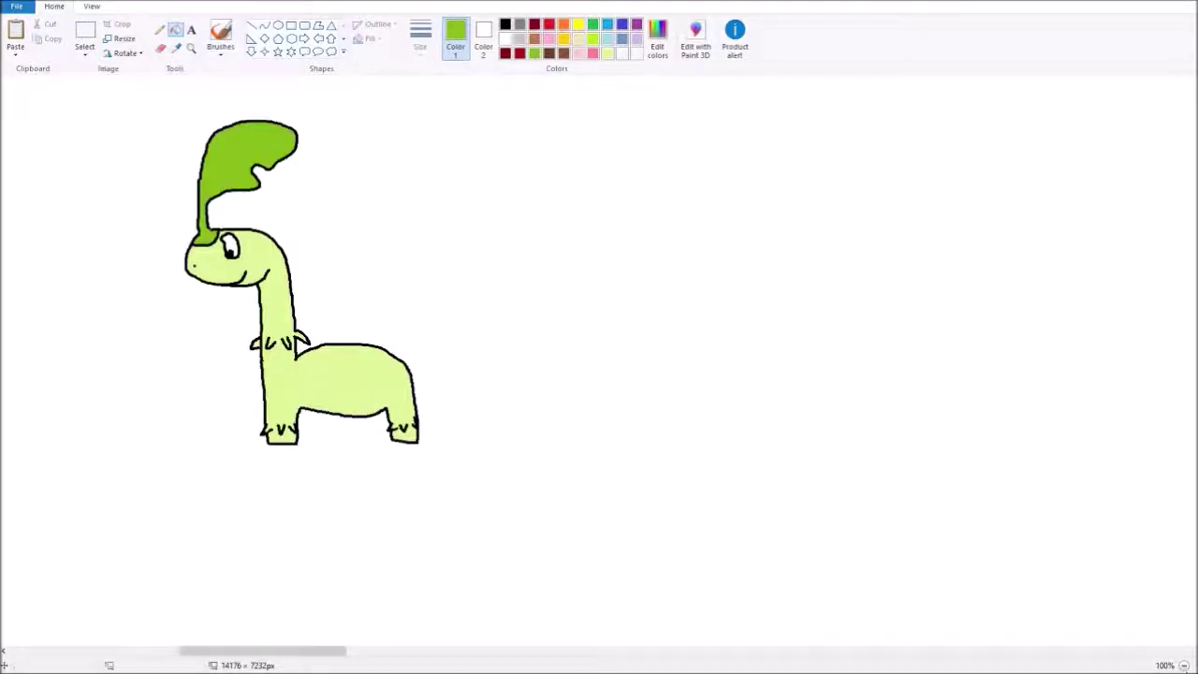
left_click(84, 34)
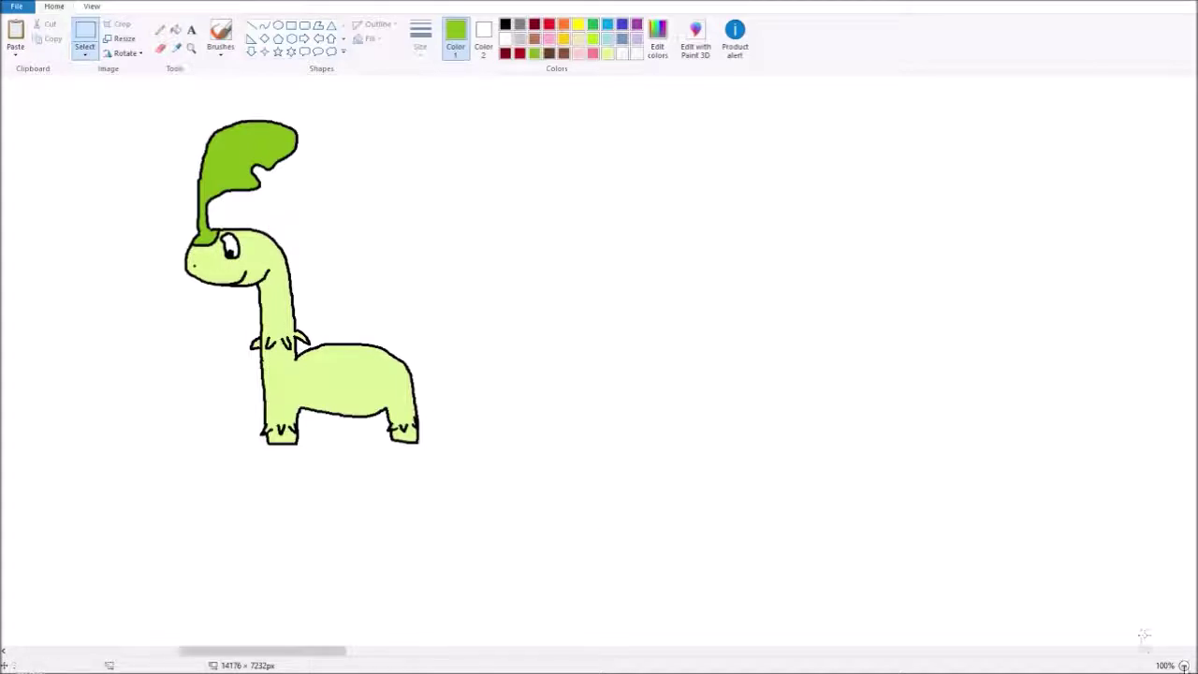
left_click(1184, 664)
left_click_drag(430, 655, 276, 646)
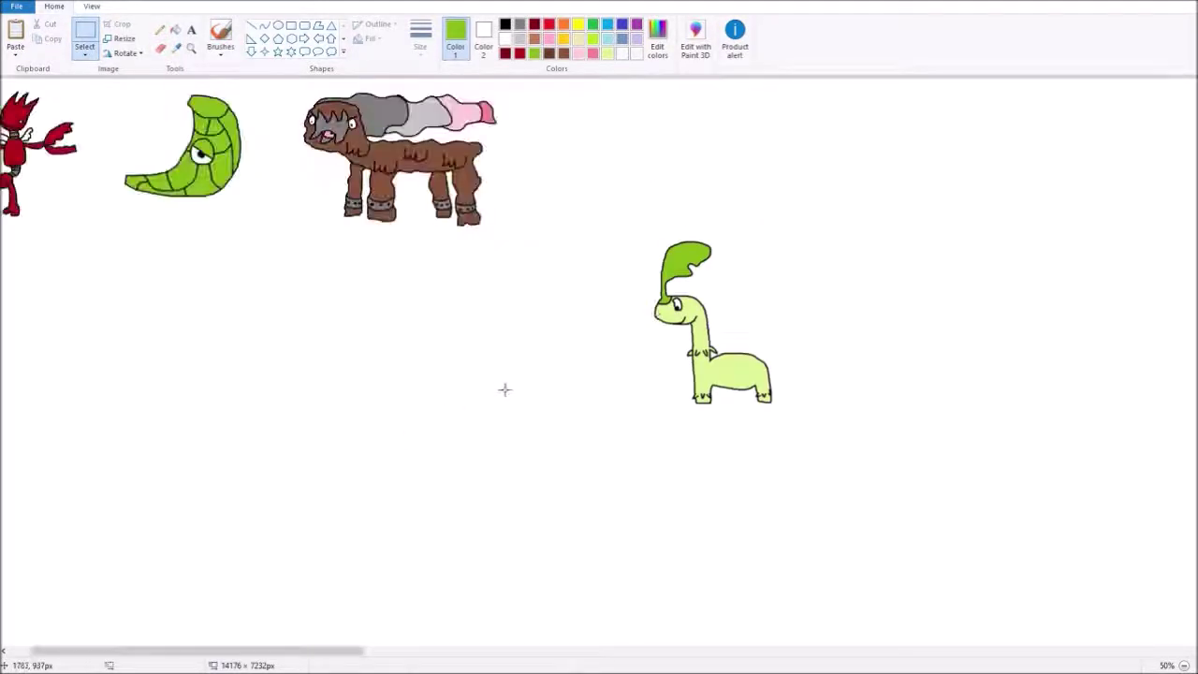
left_click_drag(627, 229, 832, 439)
left_click_drag(729, 334, 625, 184)
left_click(823, 435)
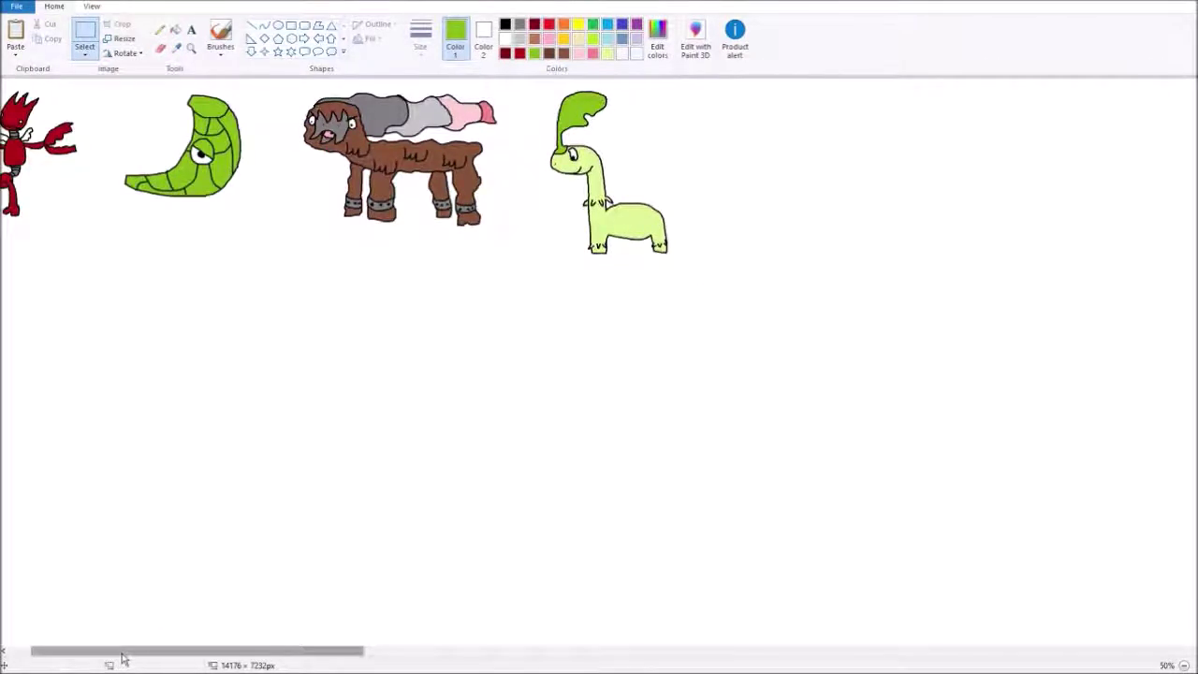
left_click_drag(120, 661, 99, 661)
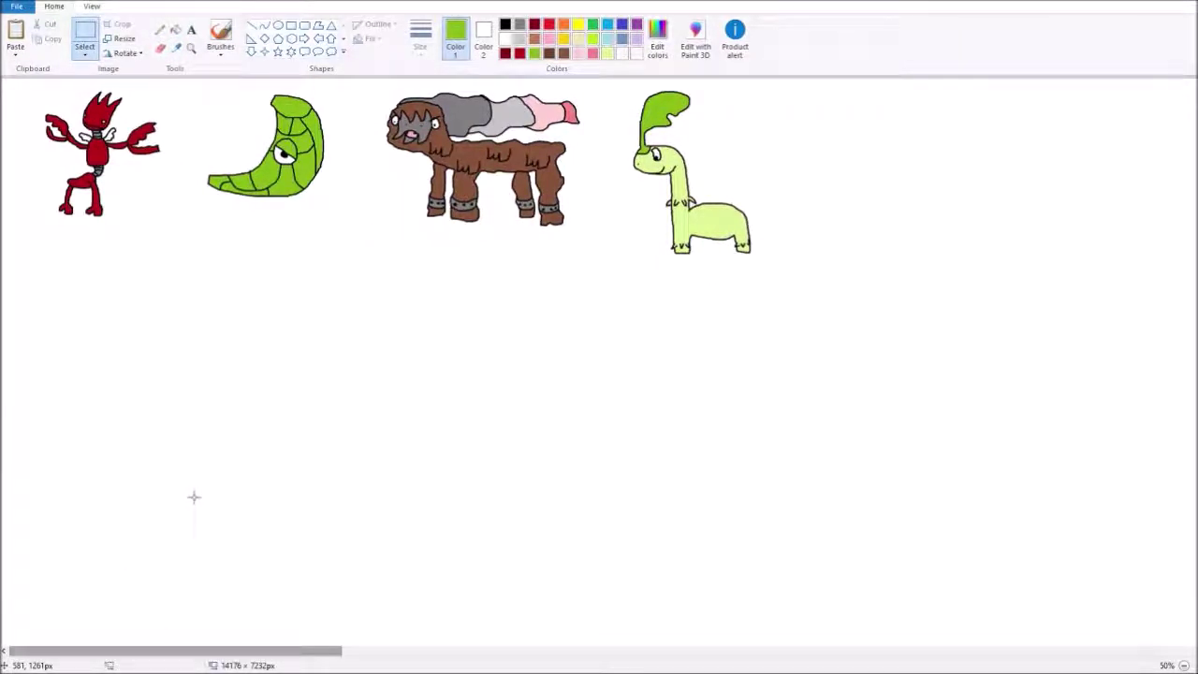